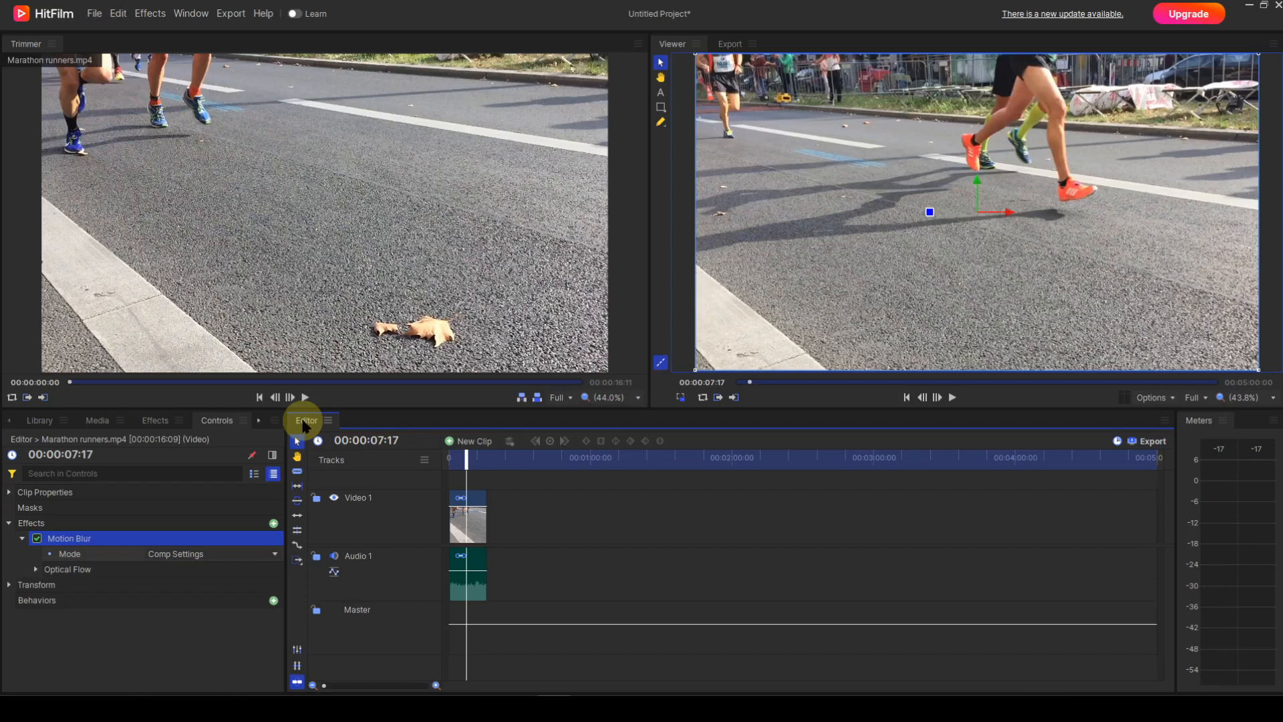
# Step: Make a composite shot from the Marathon runners clip, using the selected clip's properties and leaving its effects in the editor
pyautogui.click(37, 570)
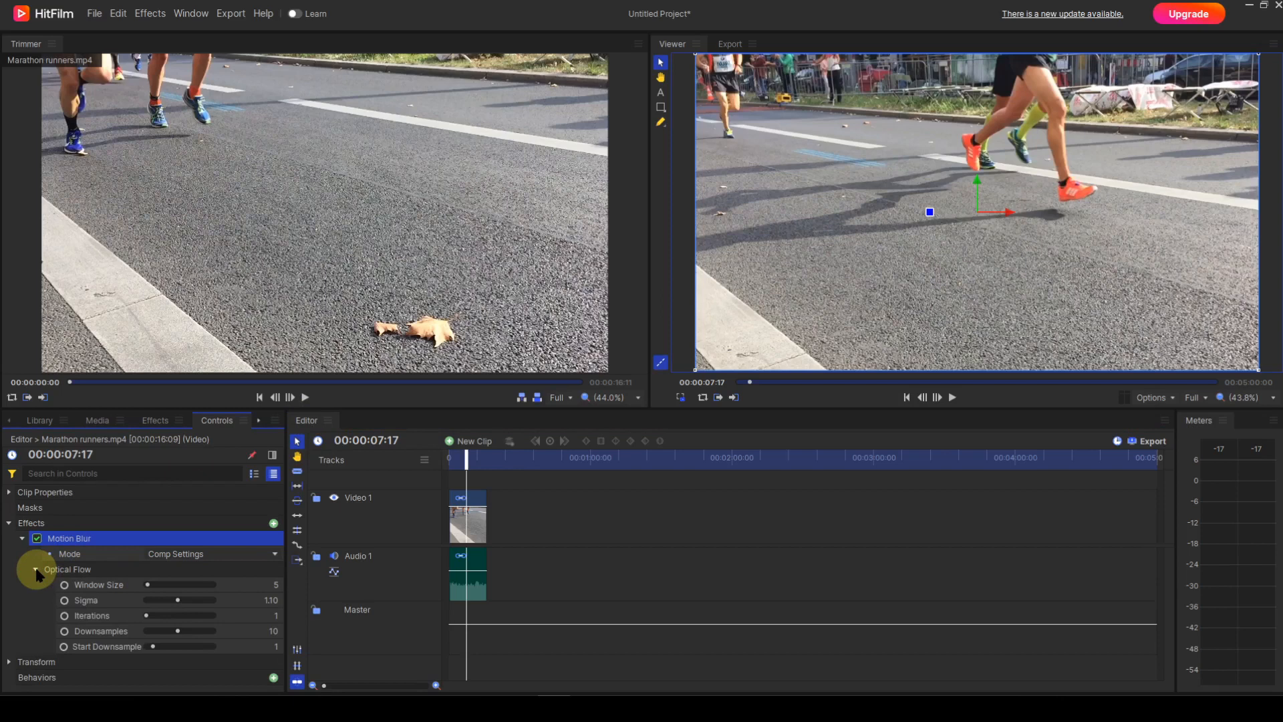
pyautogui.click(276, 556)
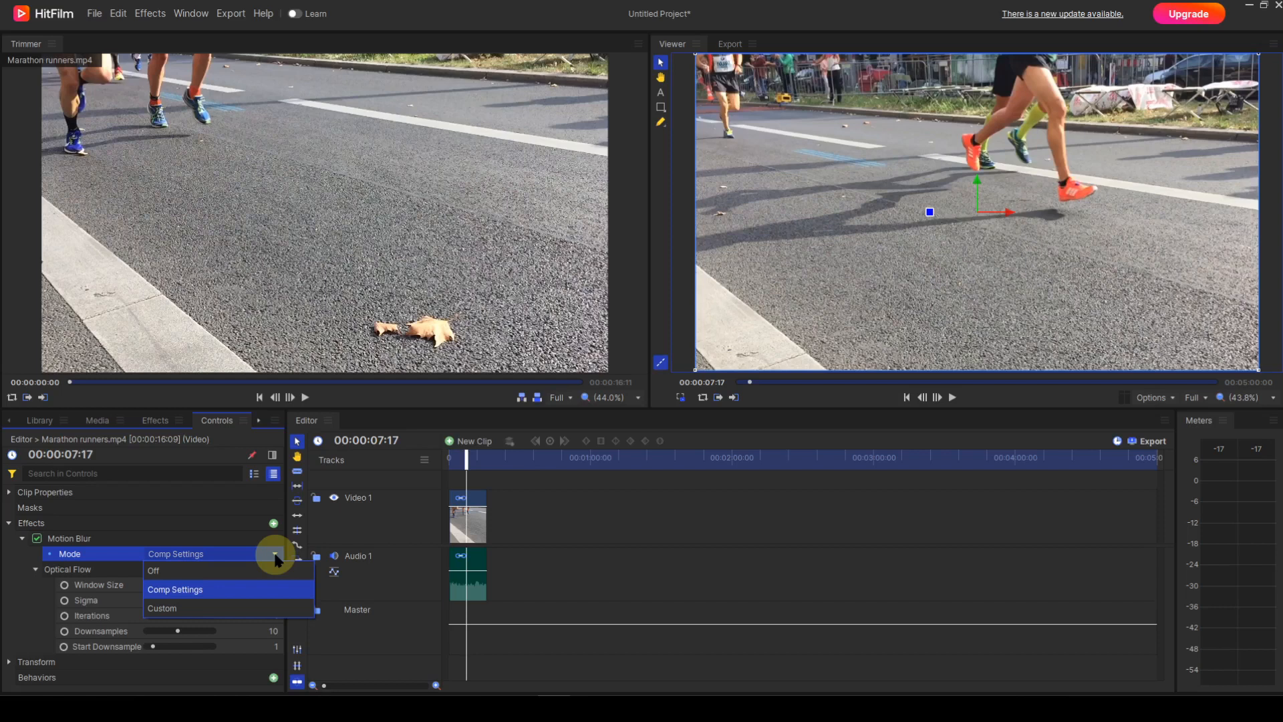
pyautogui.rightClick(460, 535)
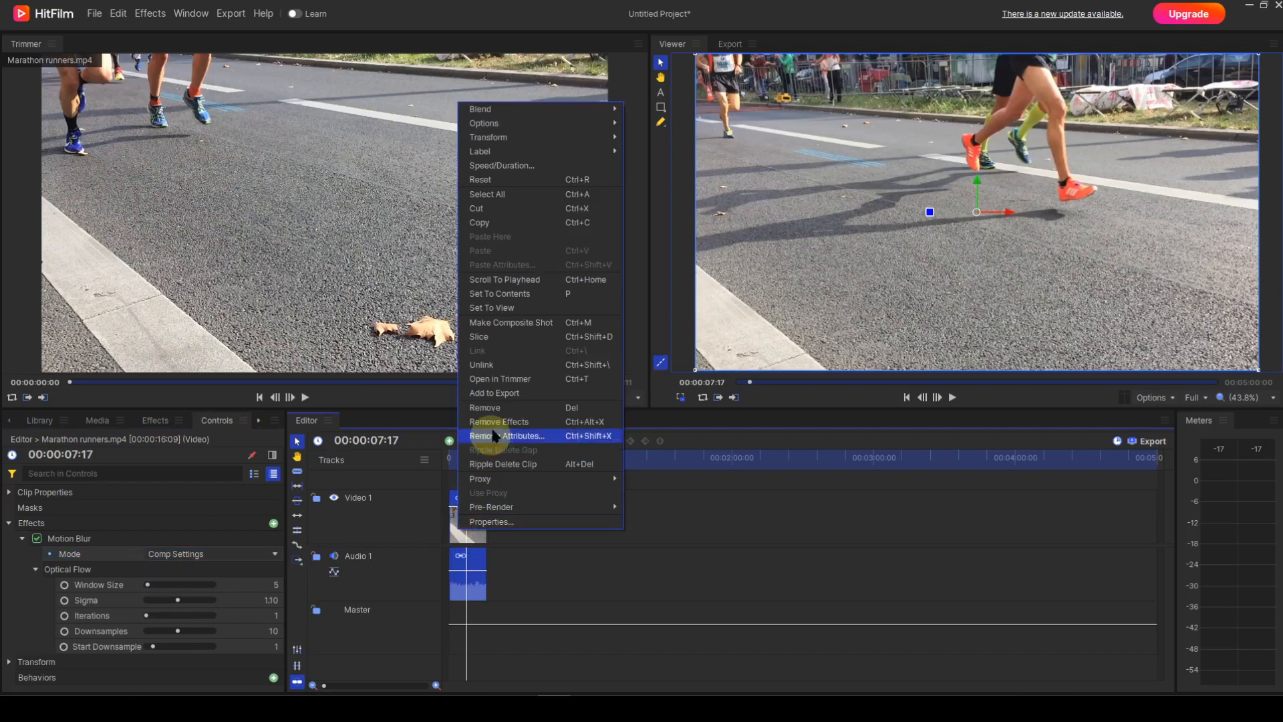
pyautogui.click(530, 323)
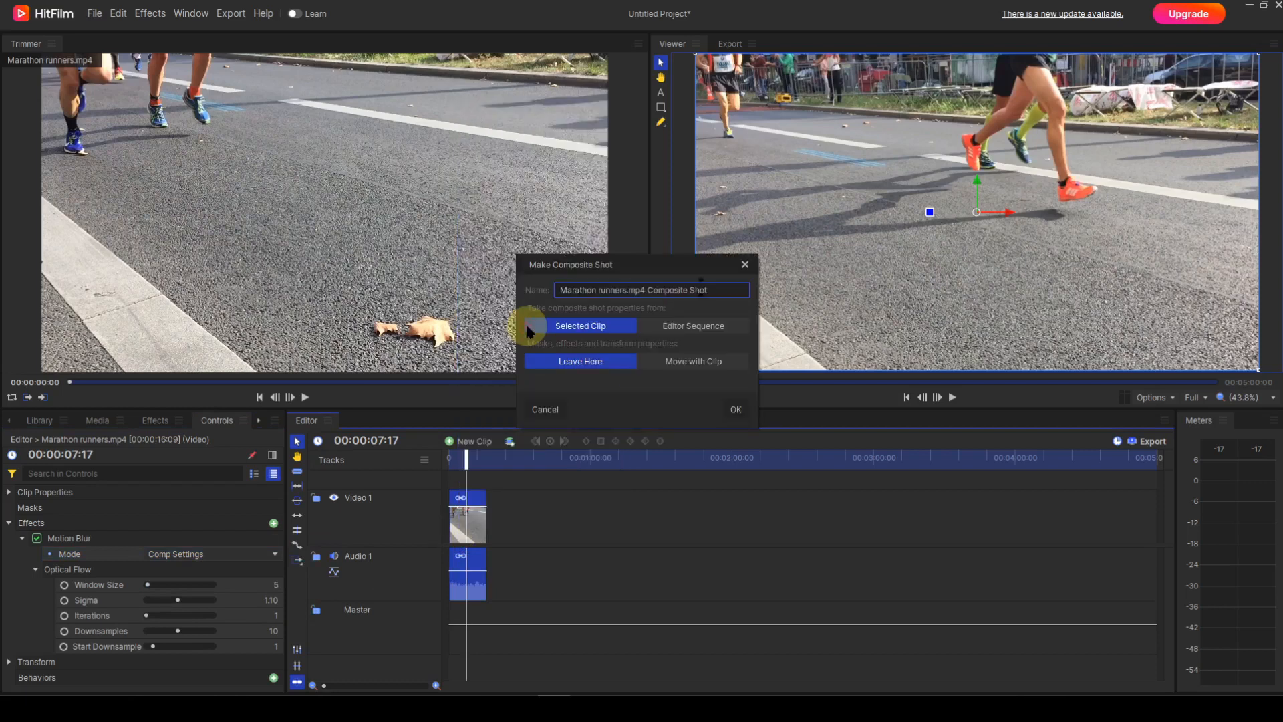
pyautogui.click(734, 411)
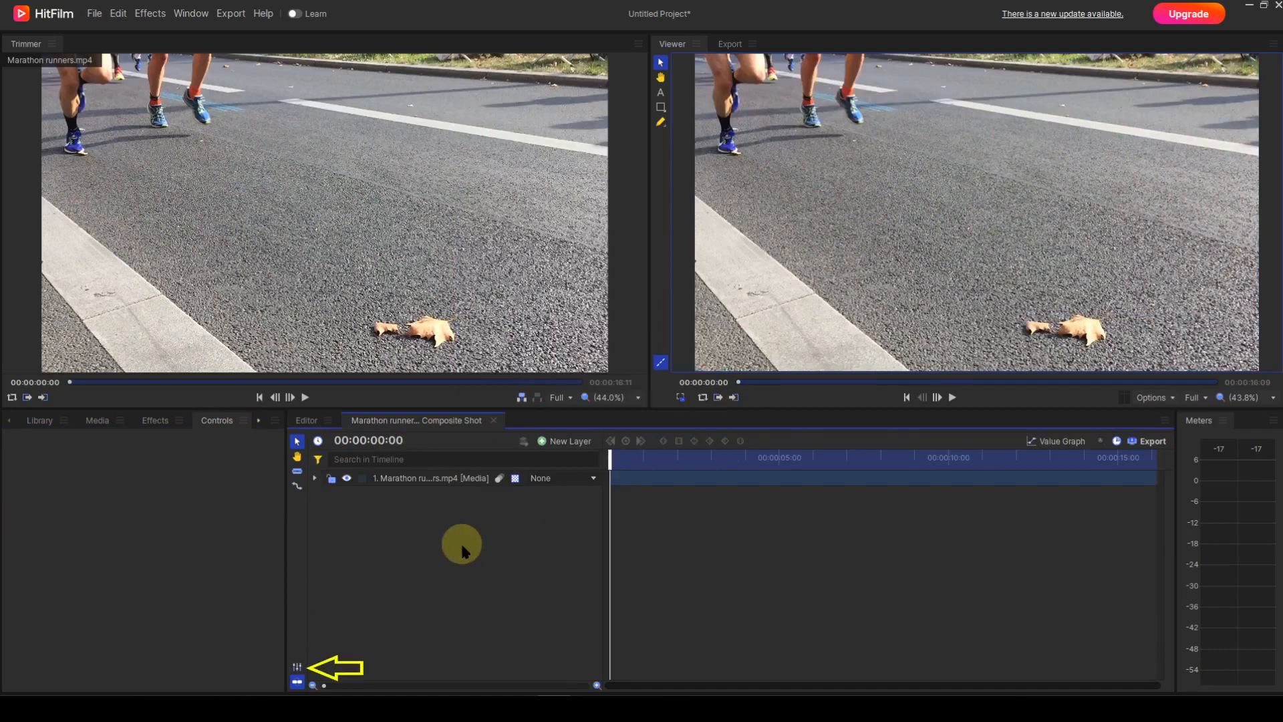
# Step: Examine the composite shot's advanced motion blur settings, and undo the creation of the composite shot
pyautogui.click(296, 669)
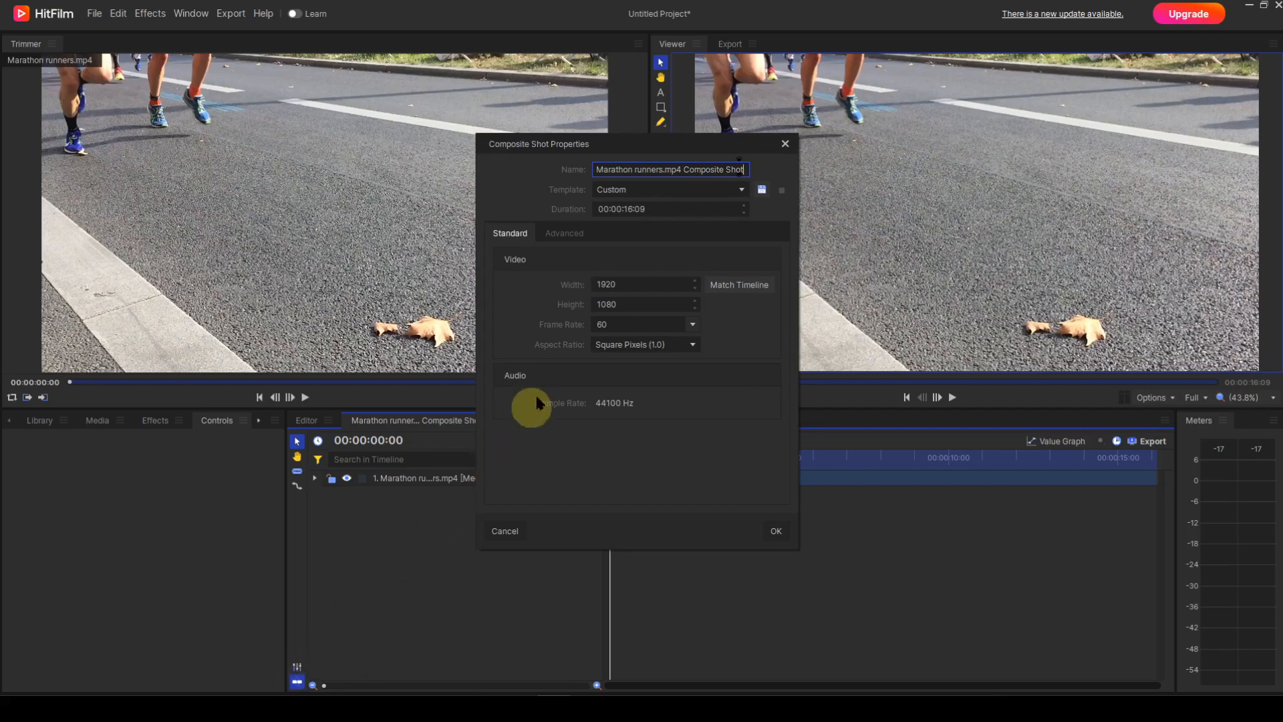
pyautogui.click(568, 235)
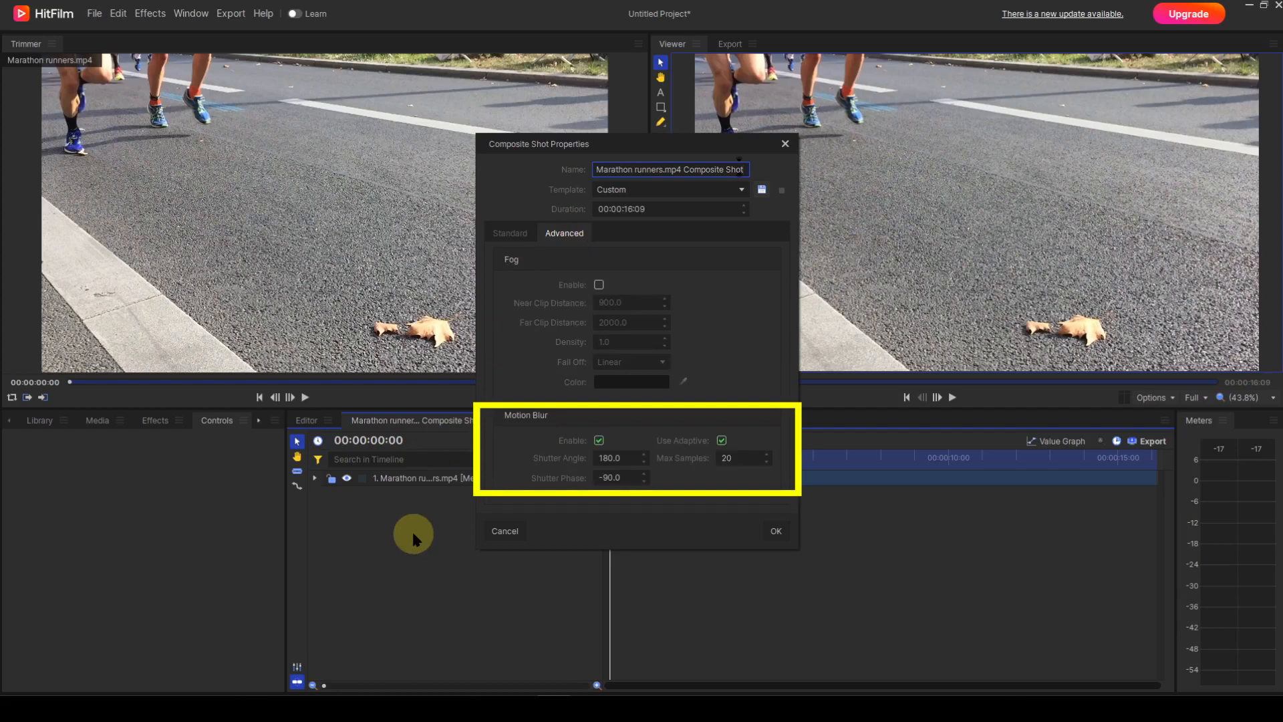
pyautogui.click(776, 532)
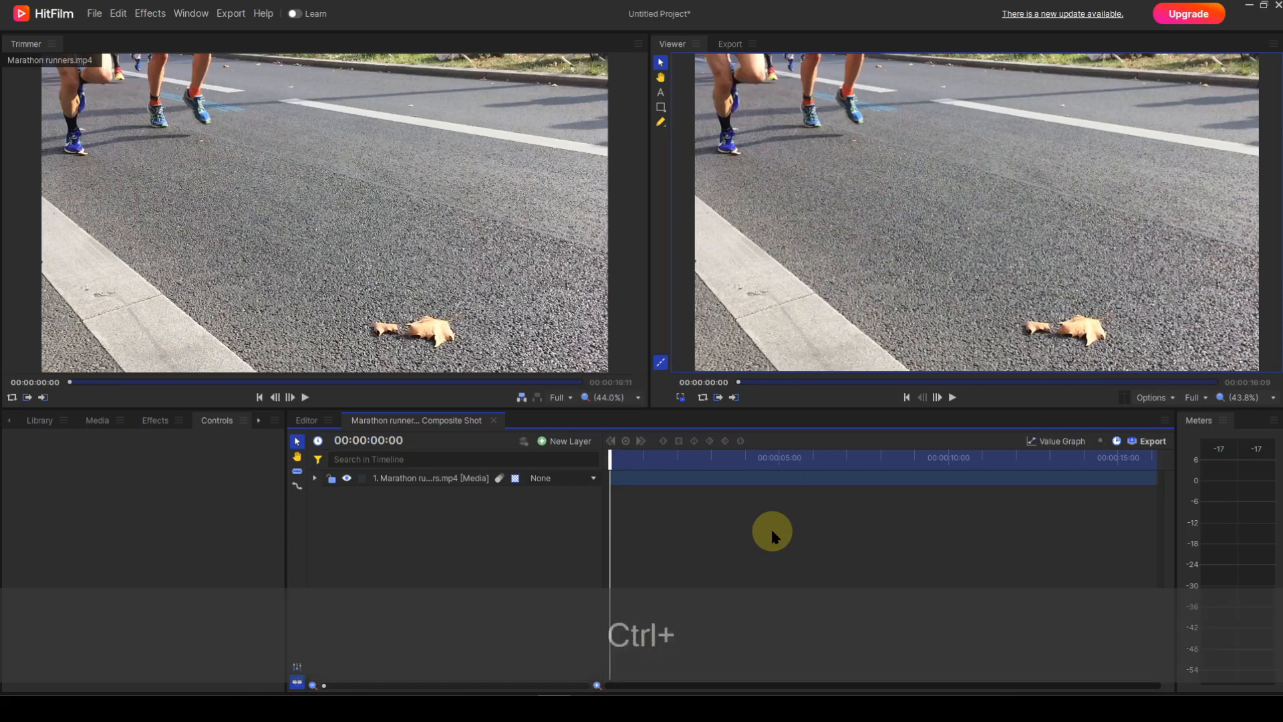
pyautogui.hotkey('ctrl', 'z')
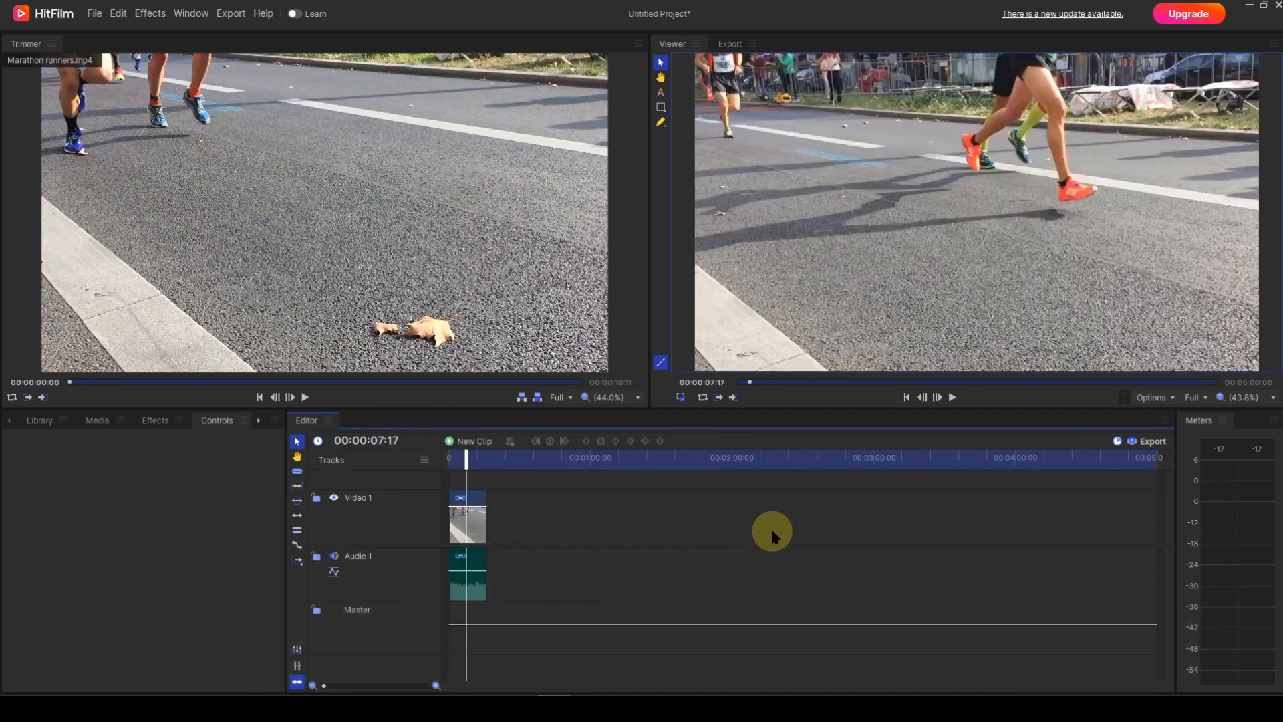
# Step: Set the Marathon runners clip's Motion Blur effect mode to Custom and expand its Optical Flow settings
pyautogui.click(470, 530)
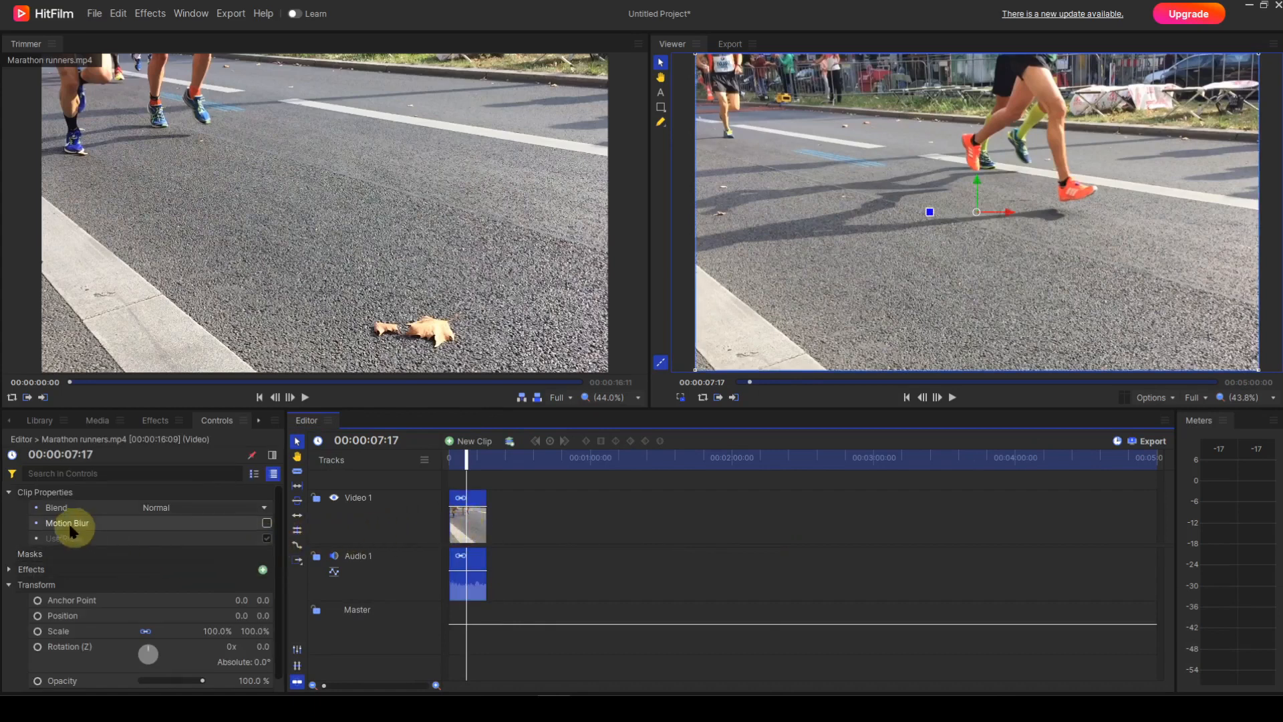
pyautogui.click(10, 492)
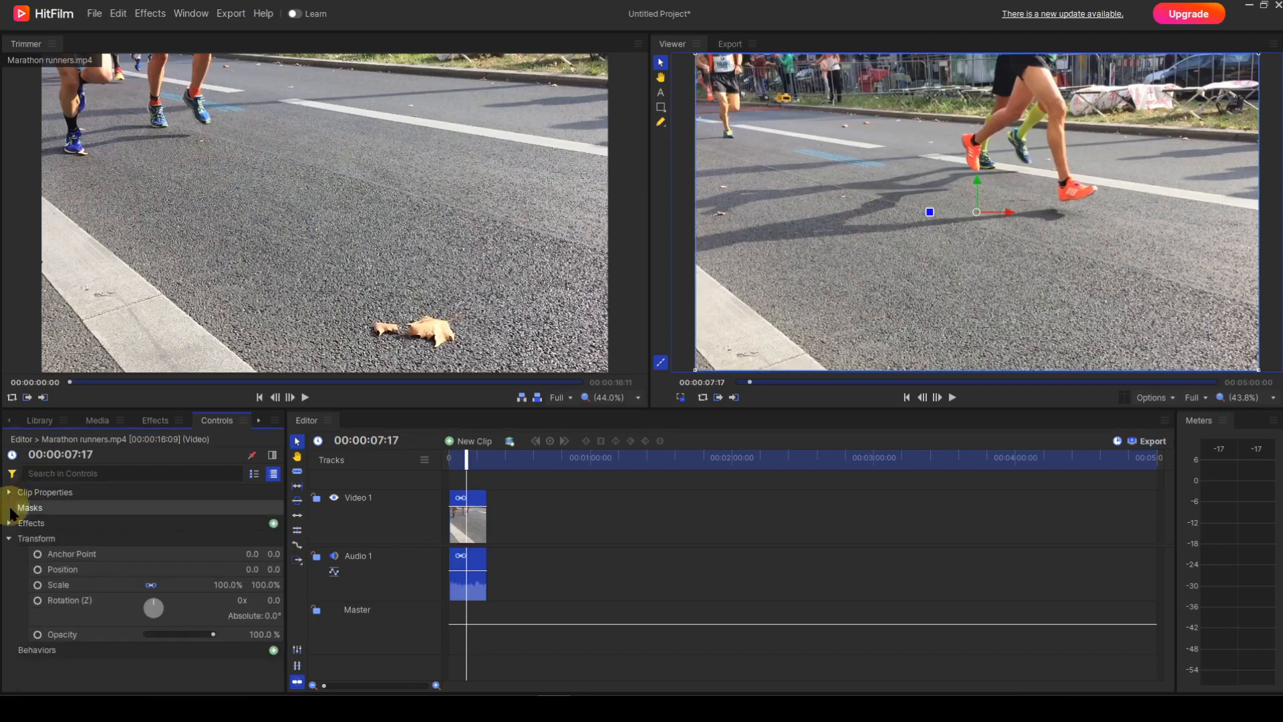
pyautogui.click(9, 538)
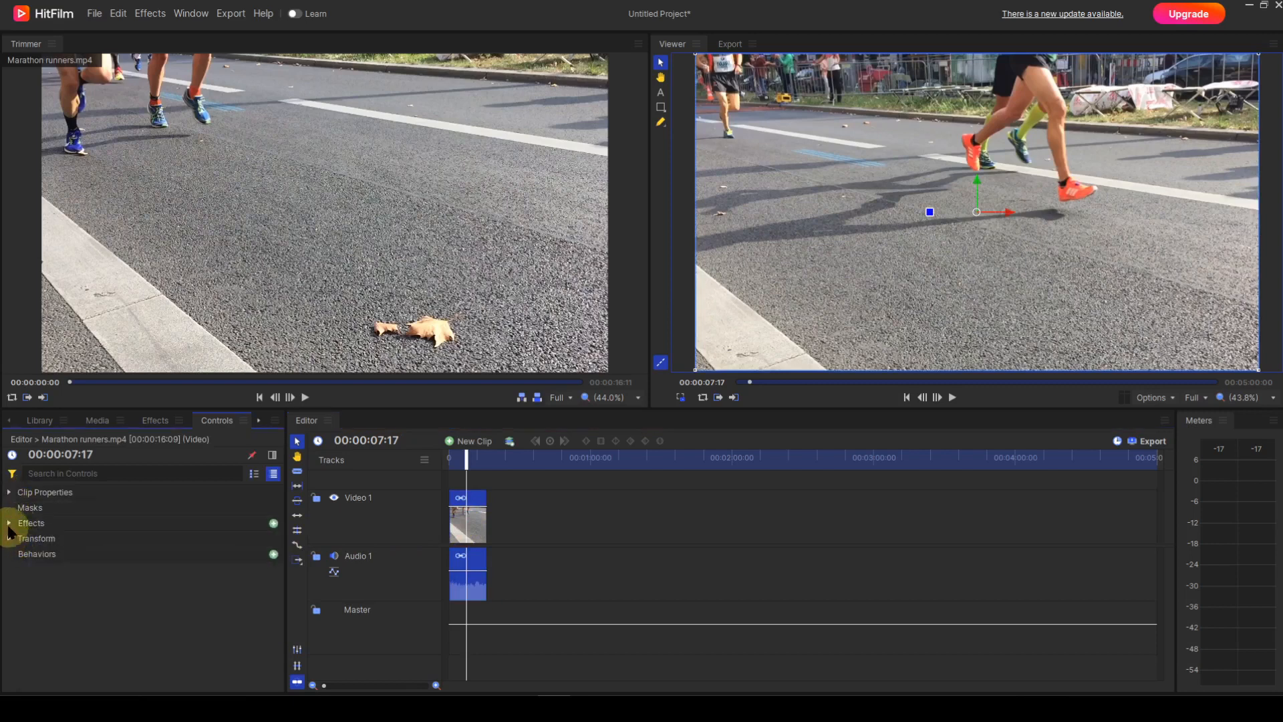
pyautogui.click(9, 523)
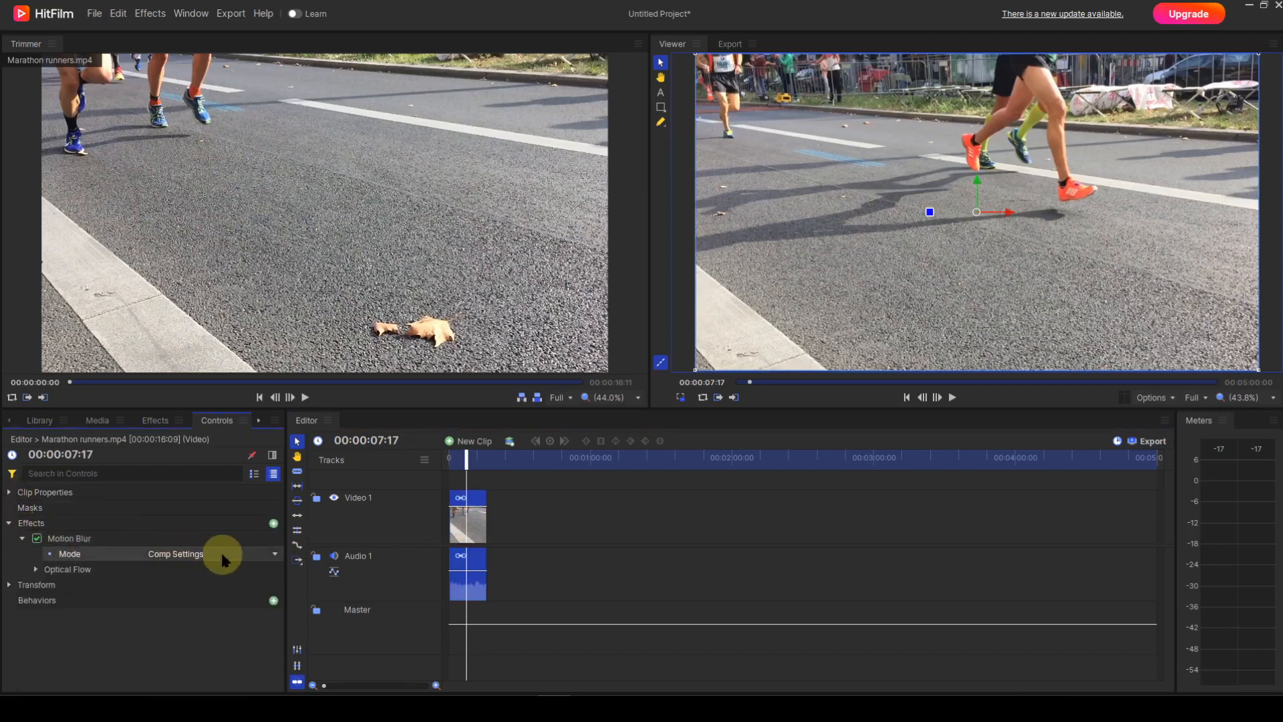
pyautogui.click(274, 555)
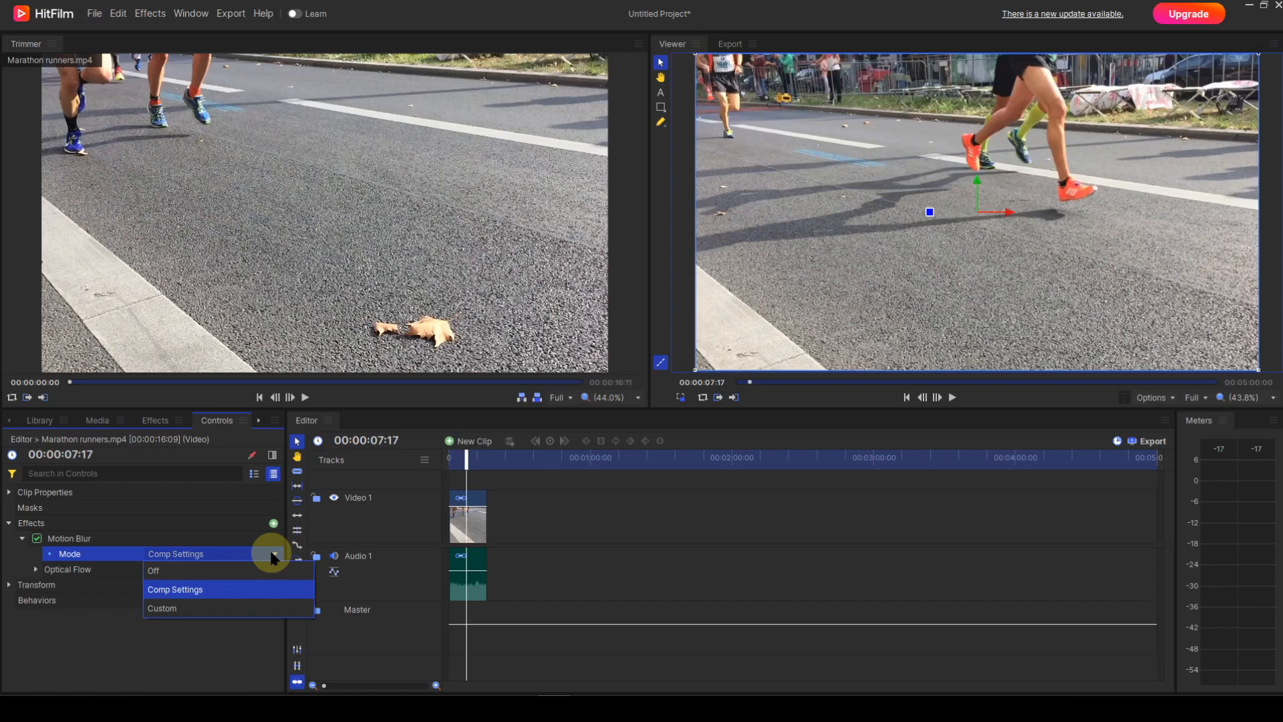
pyautogui.click(205, 605)
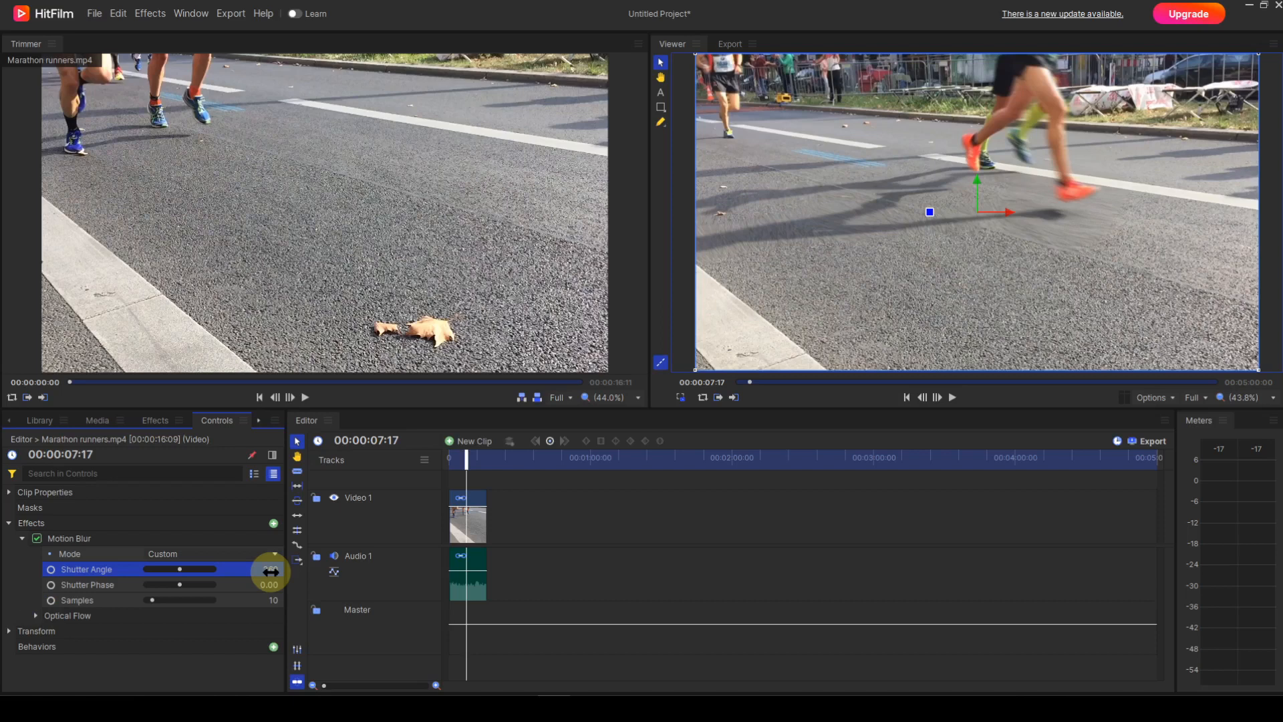
pyautogui.click(36, 615)
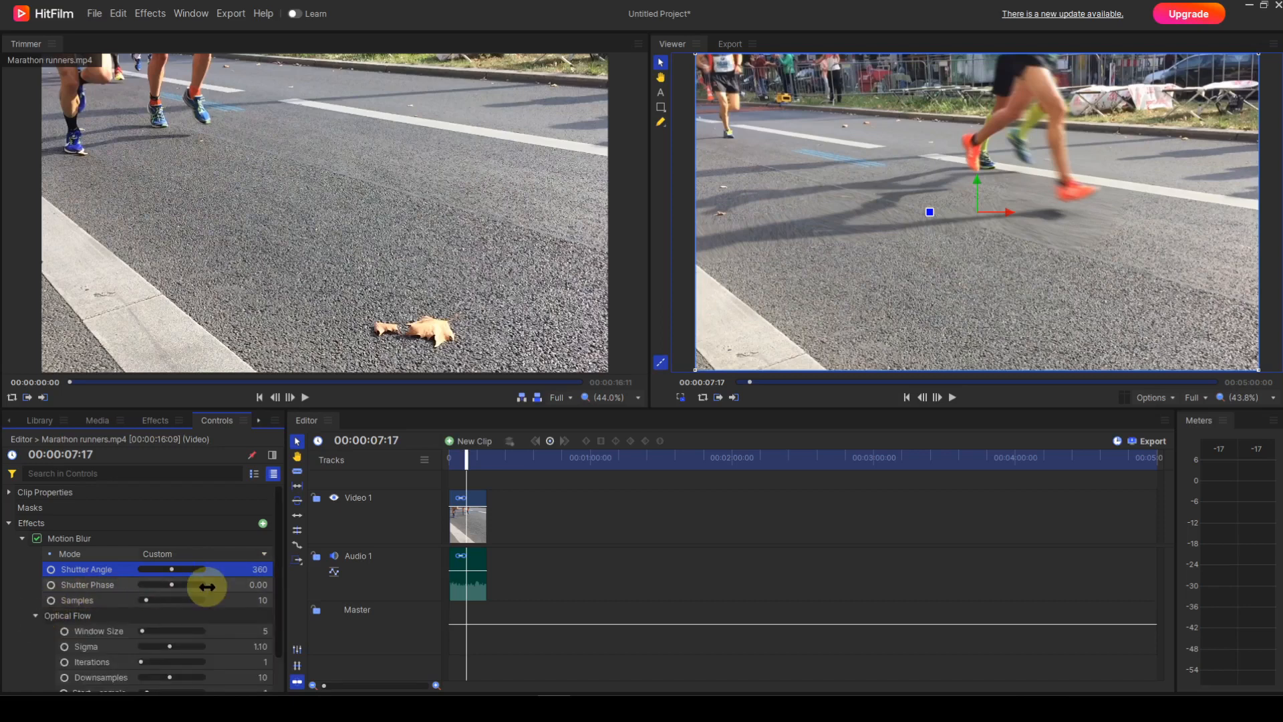
pyautogui.scroll(-2, 206, 587)
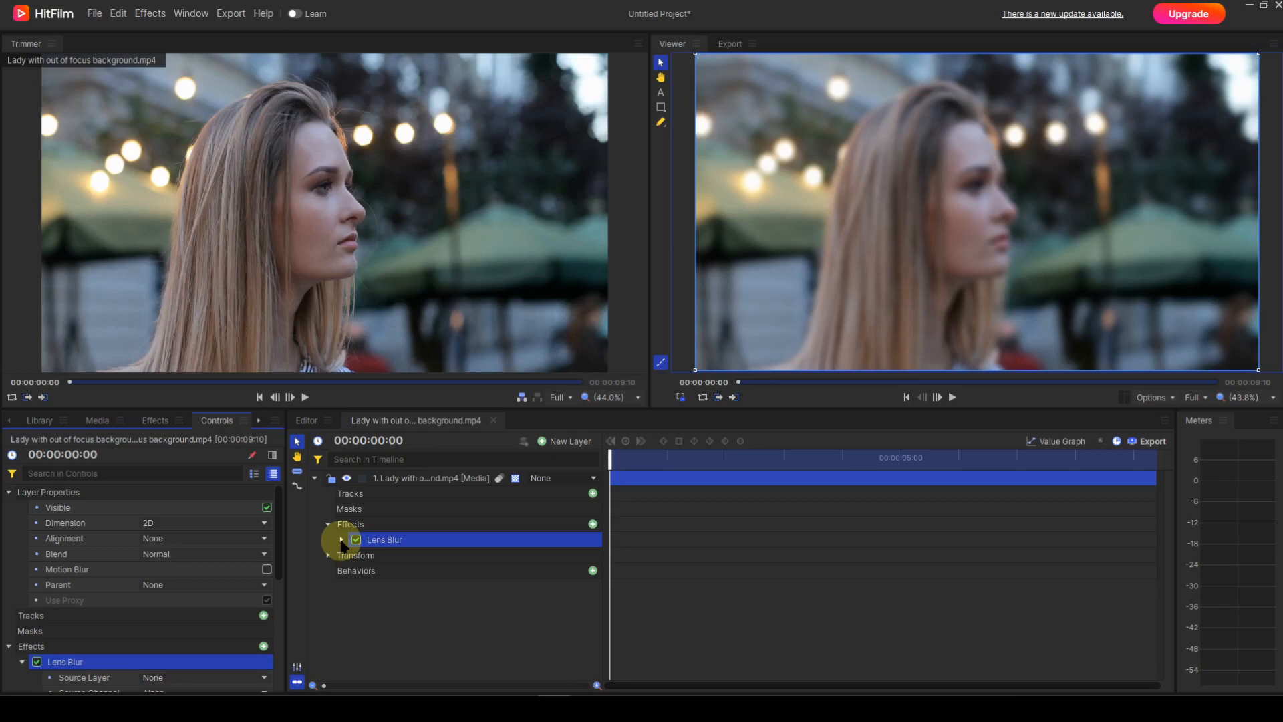
# Step: Try Lens Blur radius values of 100 px and 1 px on the lady clip, and reset the radius to its default
pyautogui.click(342, 540)
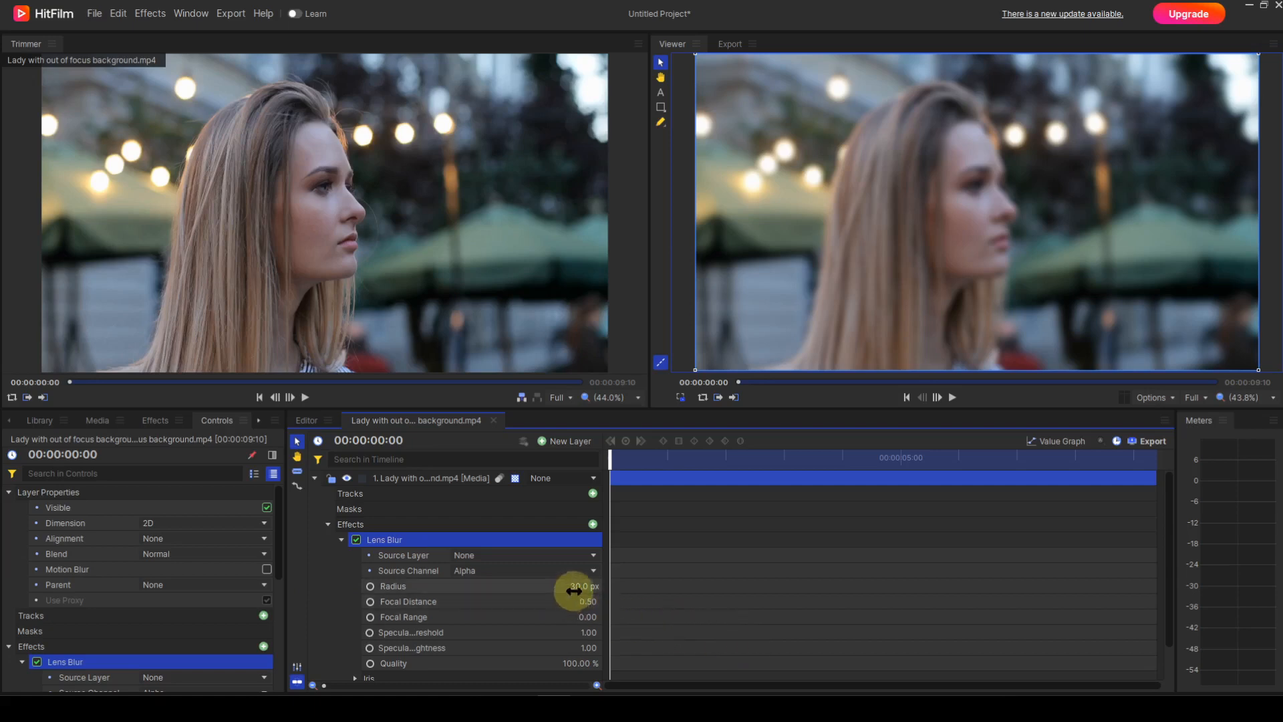
pyautogui.moveTo(576, 586); pyautogui.dragTo(576, 586)
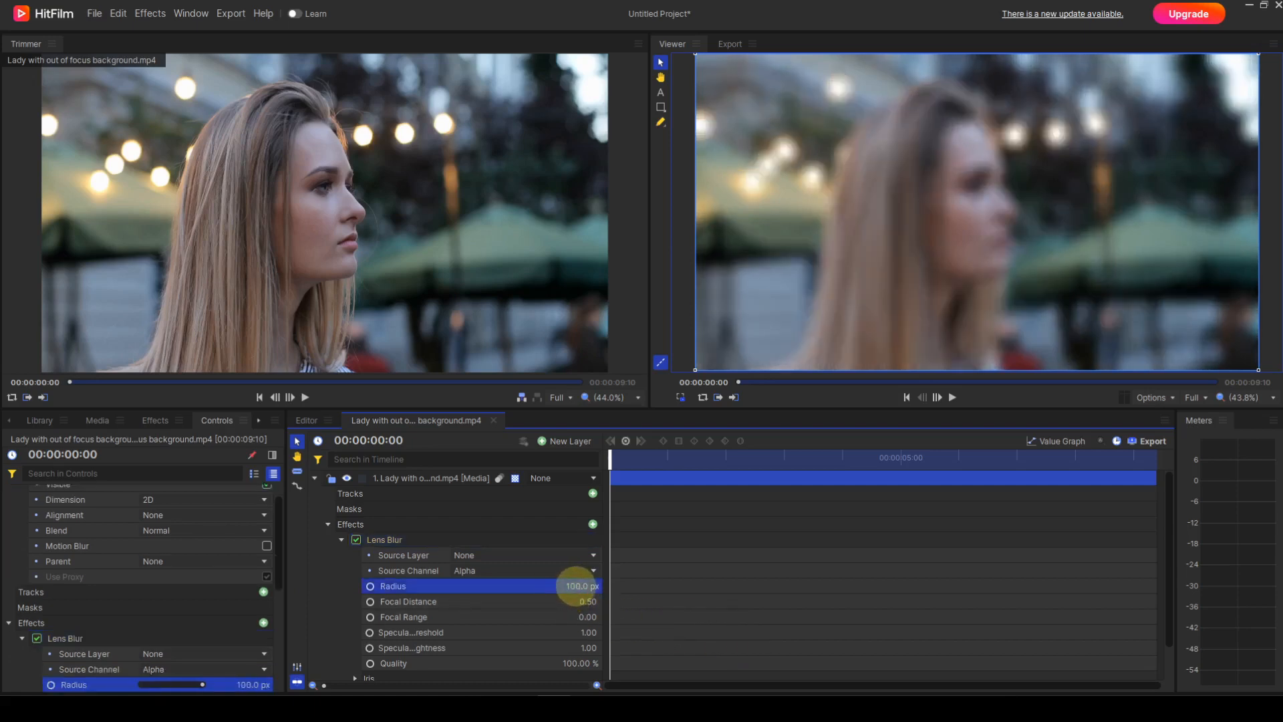
pyautogui.moveTo(576, 586); pyautogui.dragTo(576, 586)
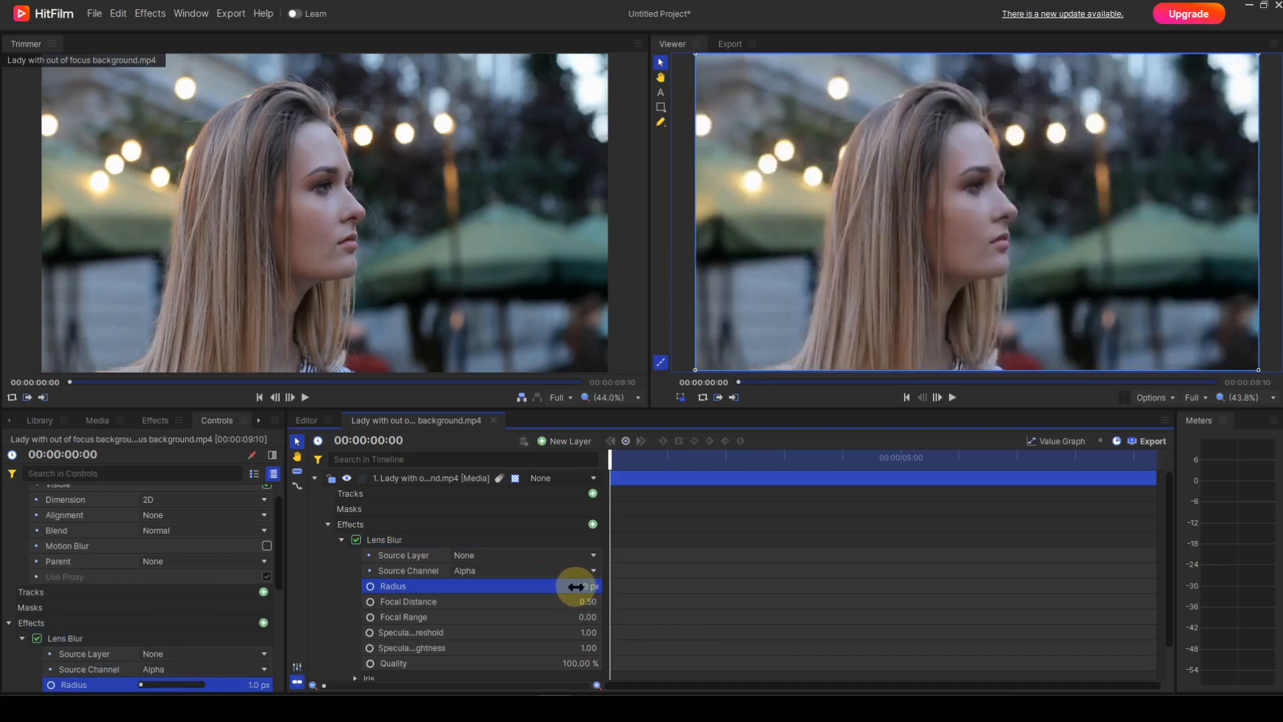
pyautogui.rightClick(506, 580)
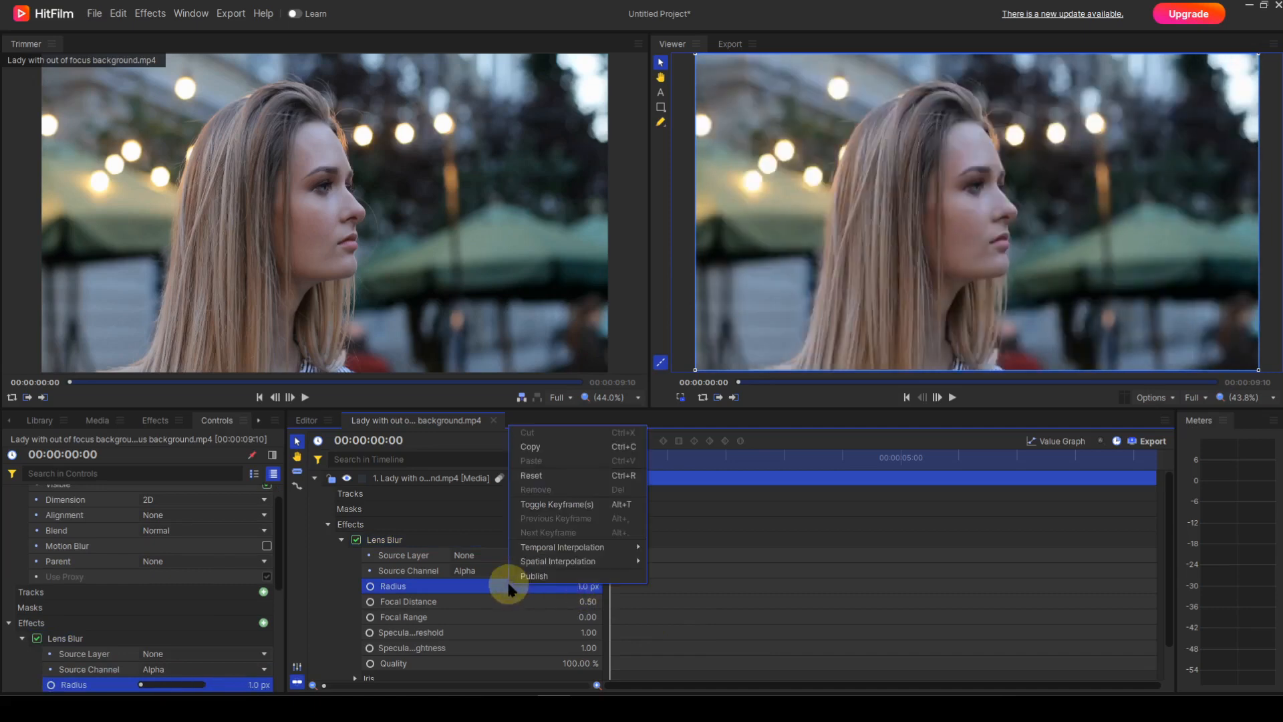
pyautogui.click(539, 477)
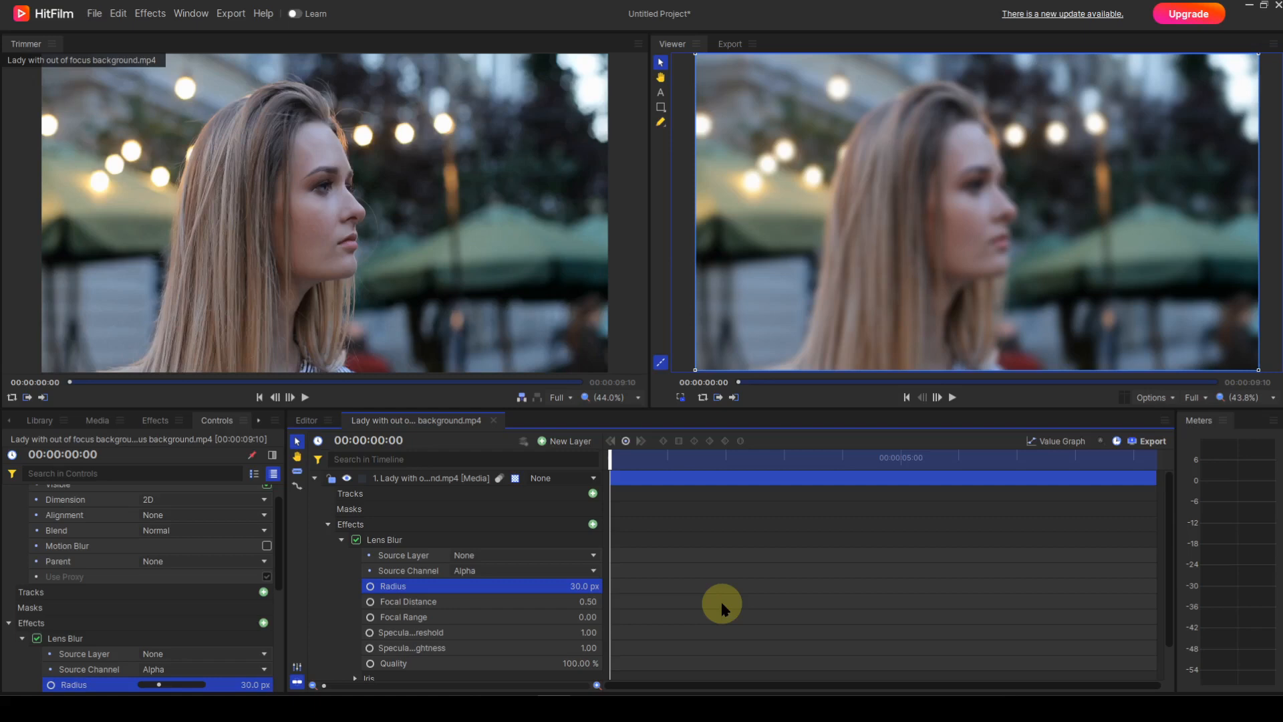
# Step: Try a Lens Blur focal distance of 1.00, and reset the focal distance to its default
pyautogui.moveTo(566, 601); pyautogui.dragTo(572, 601)
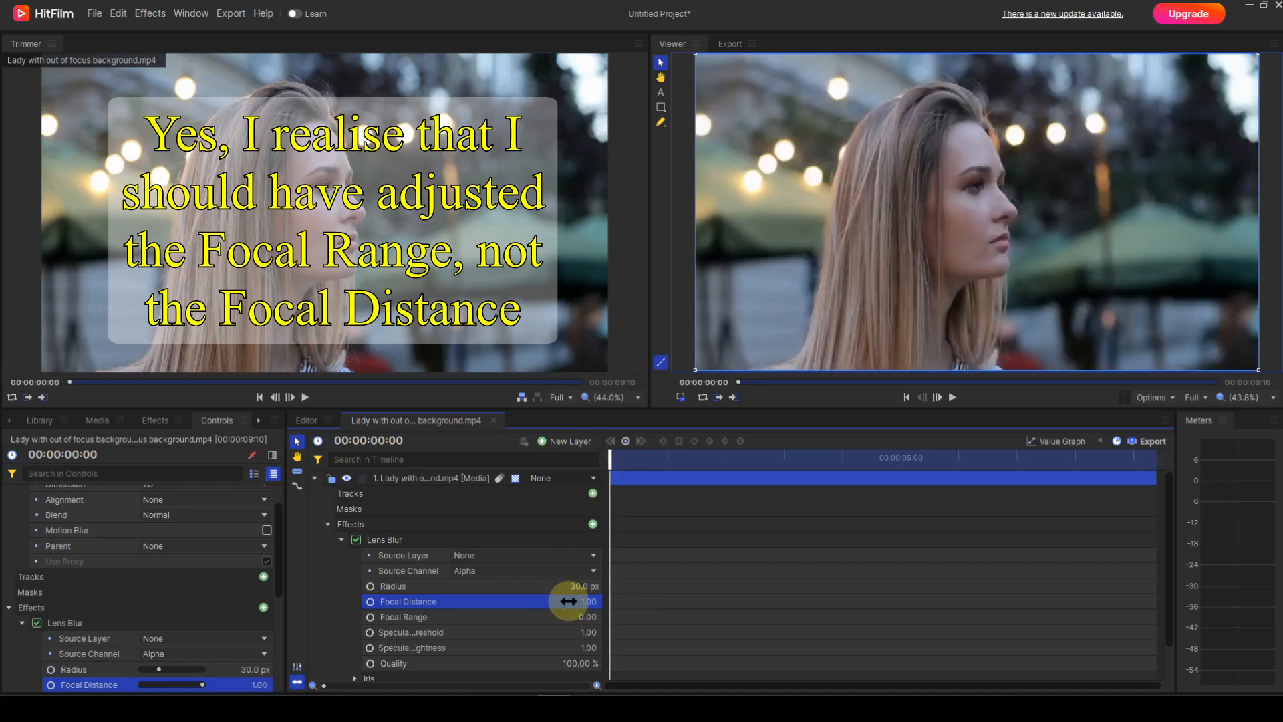
pyautogui.rightClick(490, 603)
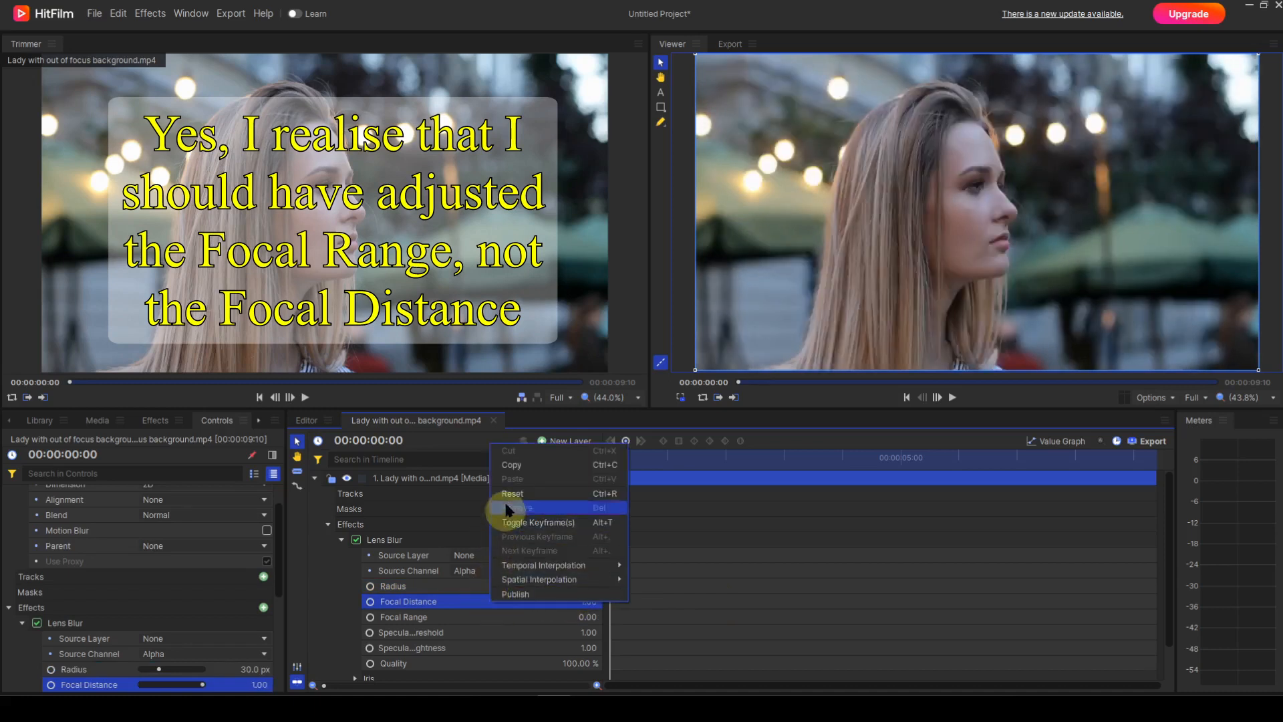
pyautogui.click(528, 498)
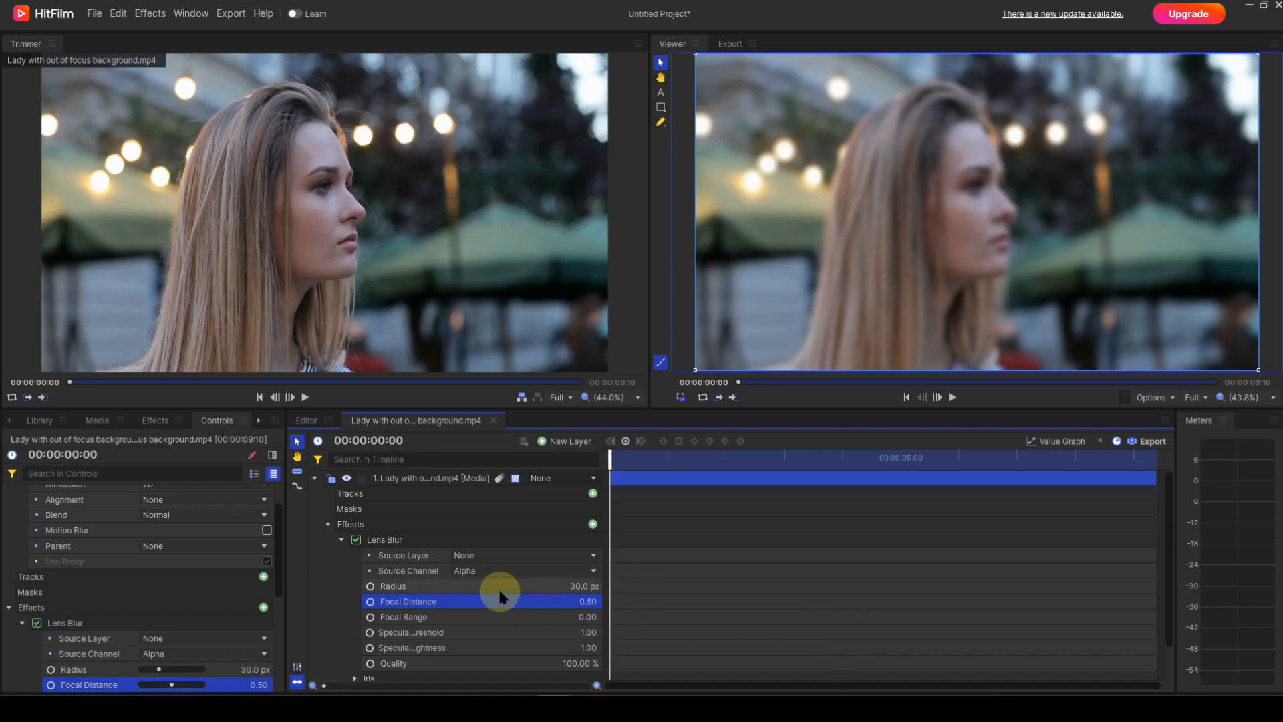
# Step: Expand the Lens Blur effect's Iris settings and enable View Iris
pyautogui.scroll(-1, 499, 588)
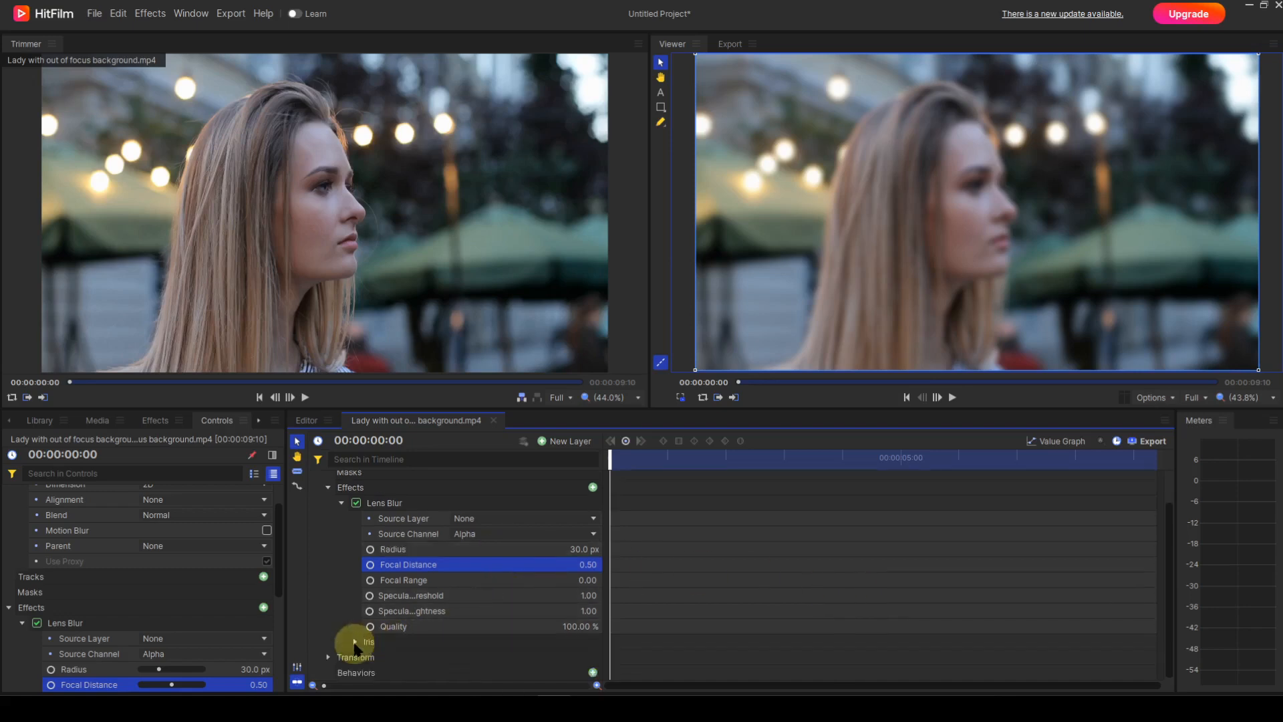
pyautogui.click(355, 642)
pyautogui.scroll(-3, 453, 575)
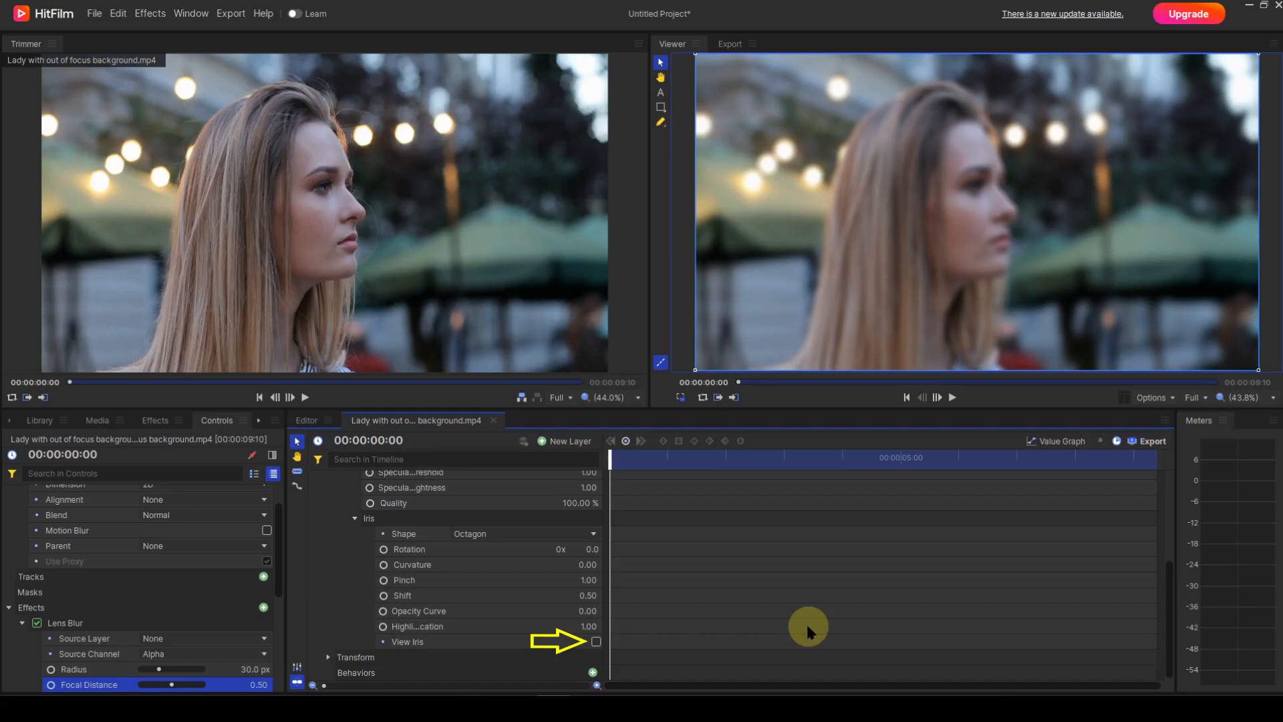
pyautogui.click(597, 643)
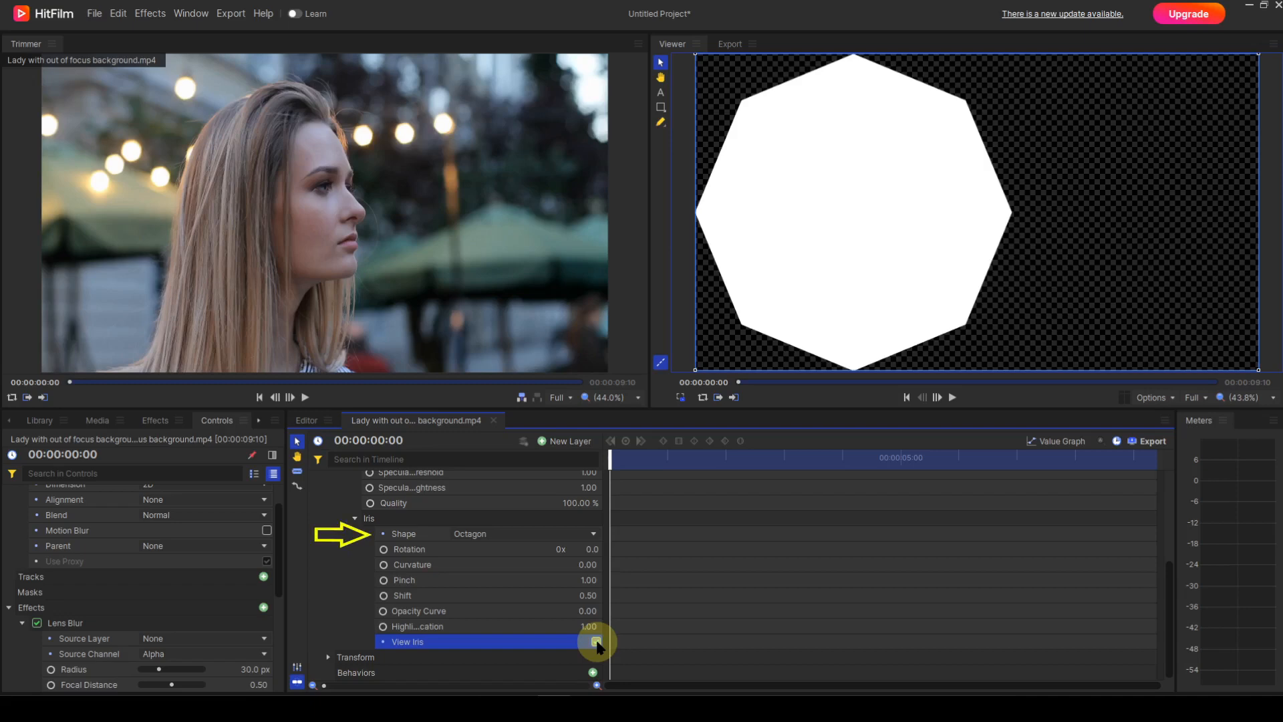
# Step: Try the Fast Square iris shape for the Lens Blur effect, and set the shape back to Octagon
pyautogui.click(593, 535)
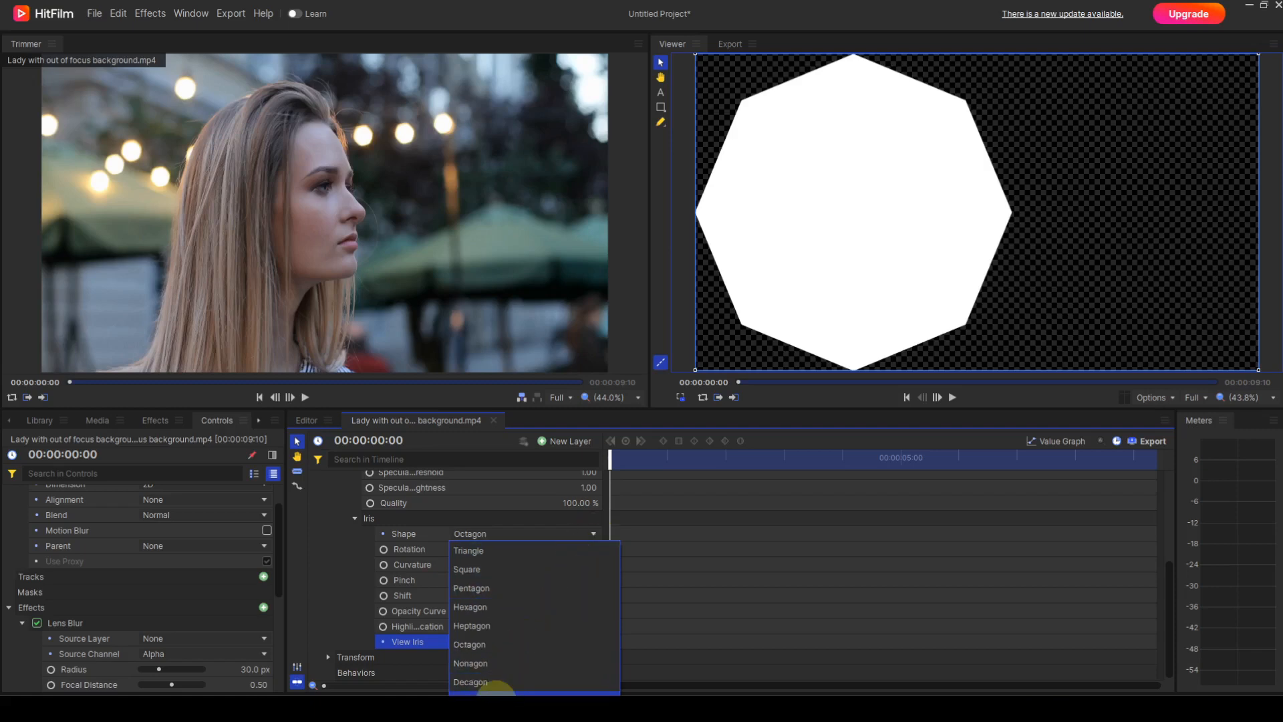
pyautogui.click(496, 692)
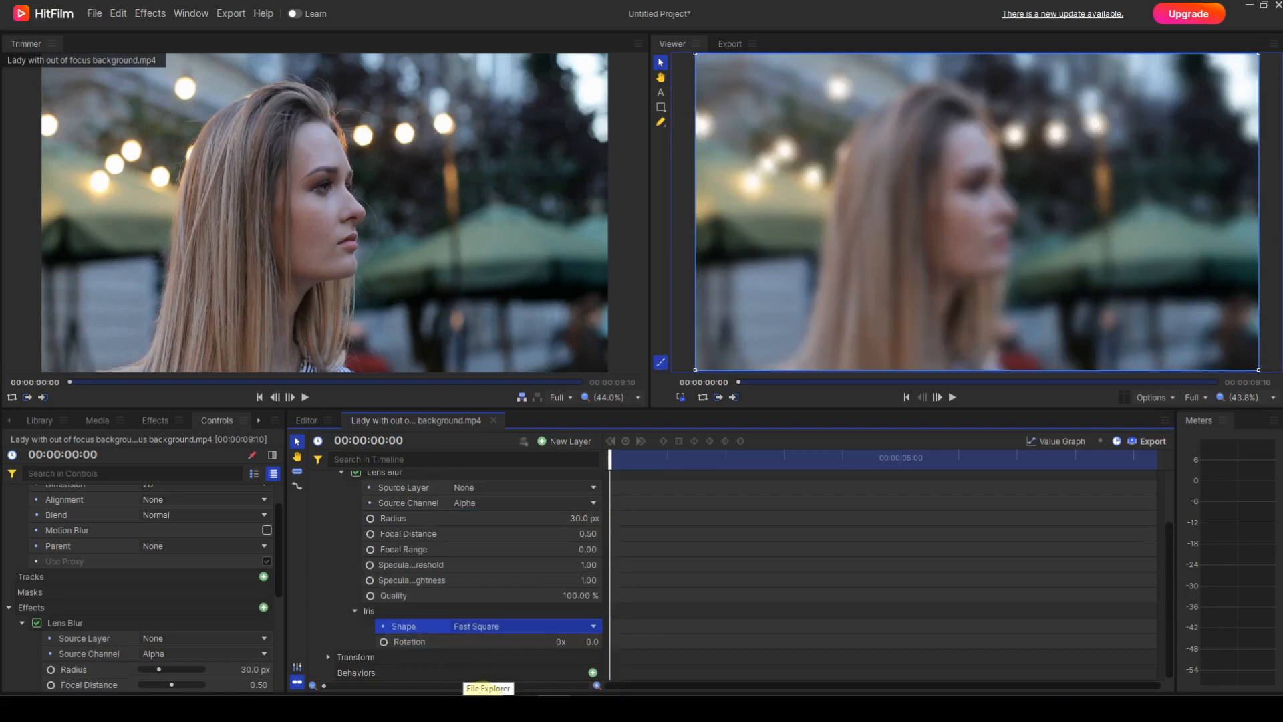
pyautogui.click(482, 700)
pyautogui.click(594, 627)
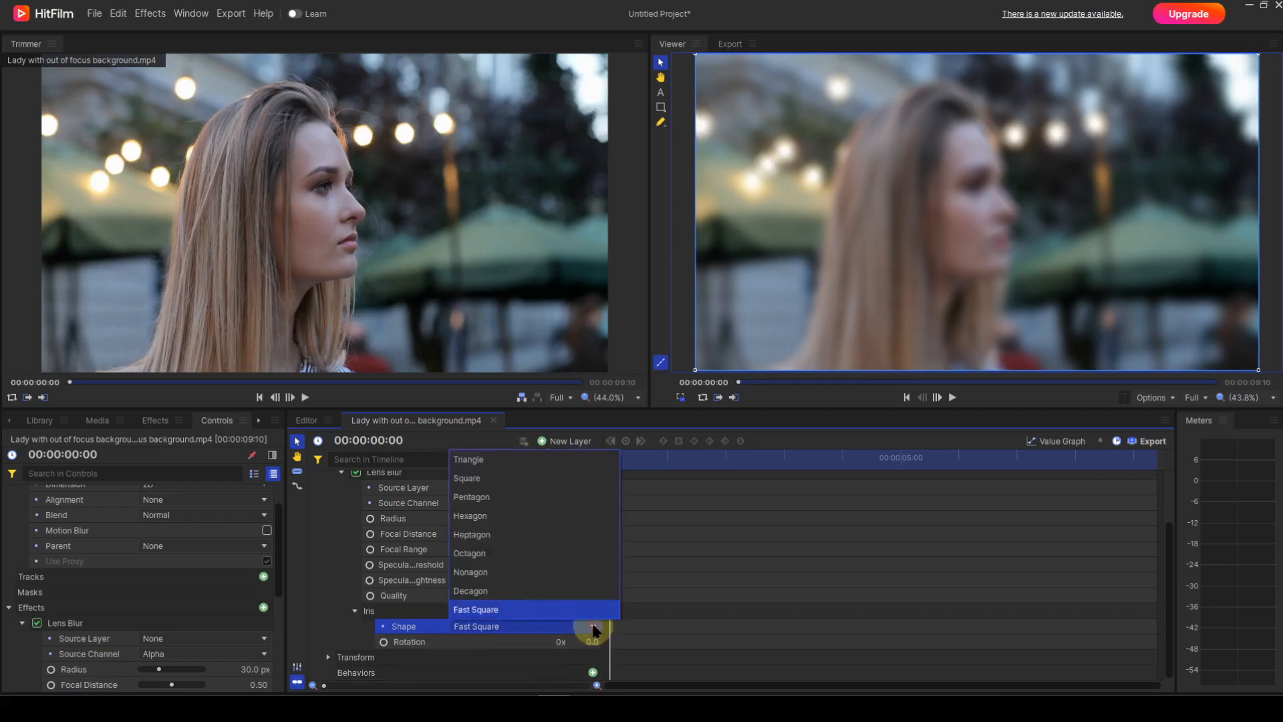
pyautogui.click(527, 561)
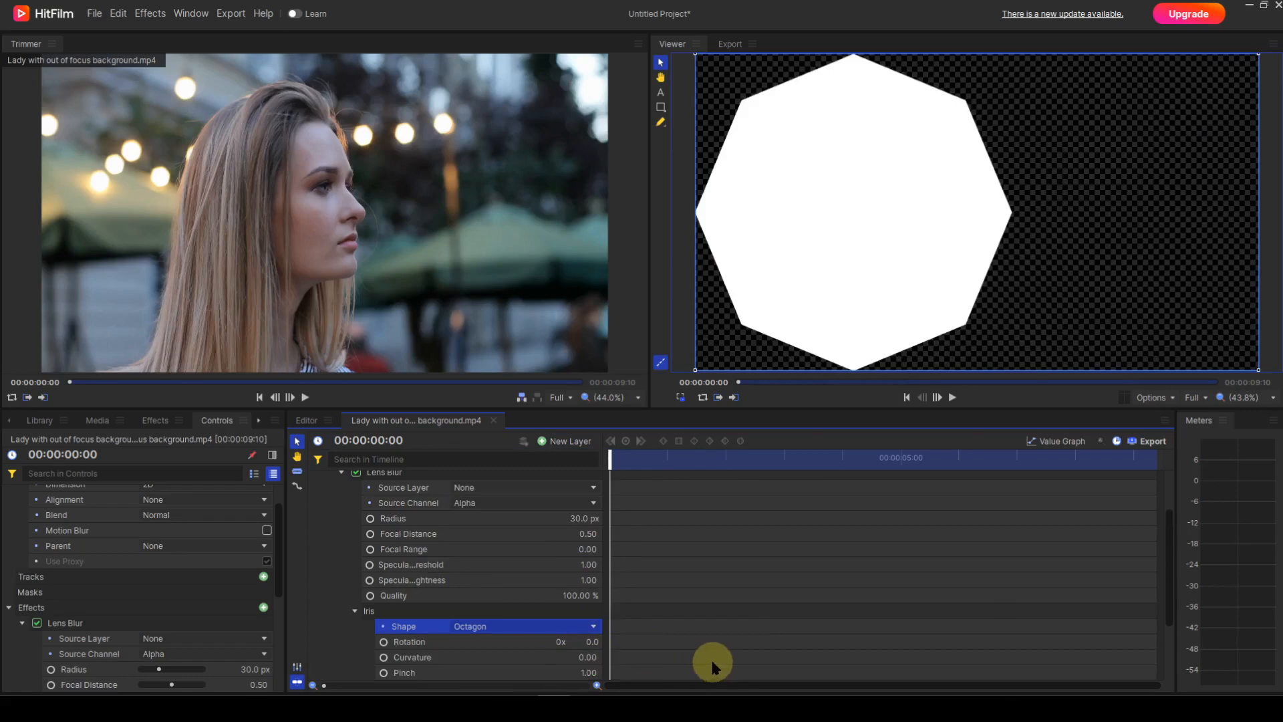
# Step: Try rotating the octagonal iris, and reset its rotation to the default
pyautogui.scroll(-3, 531, 588)
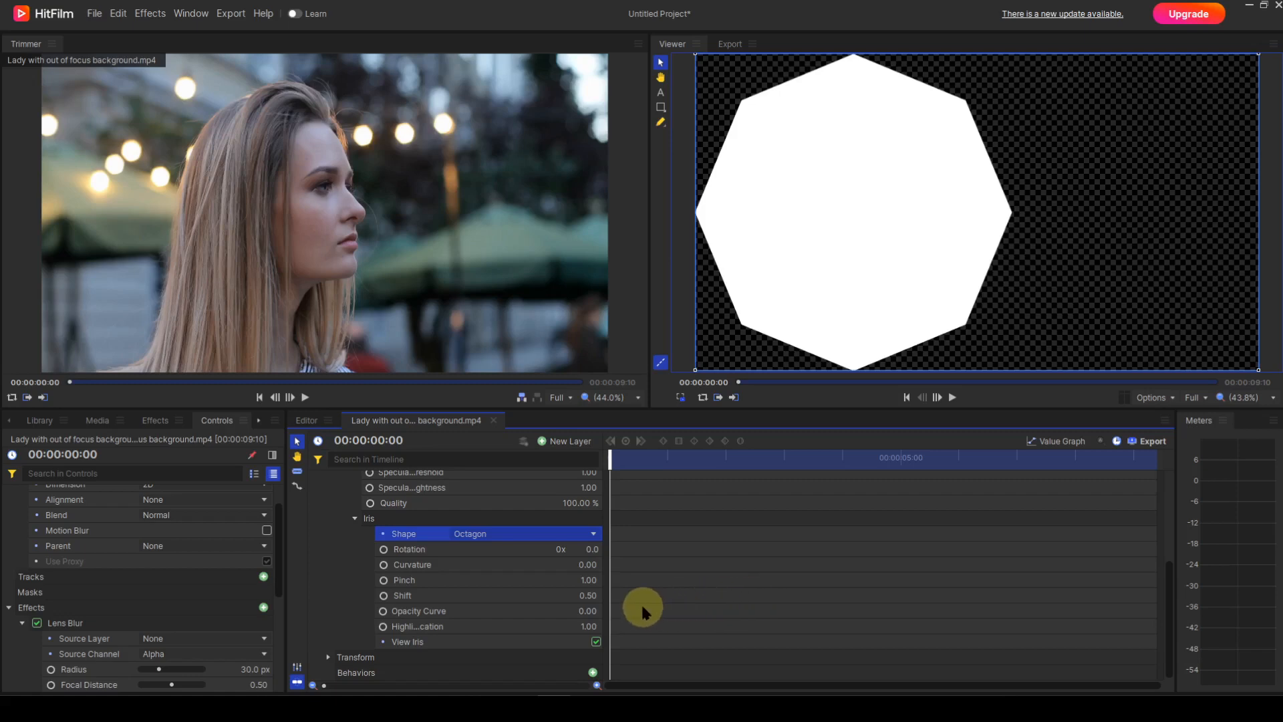
pyautogui.moveTo(590, 548); pyautogui.dragTo(589, 549)
pyautogui.rightClick(494, 548)
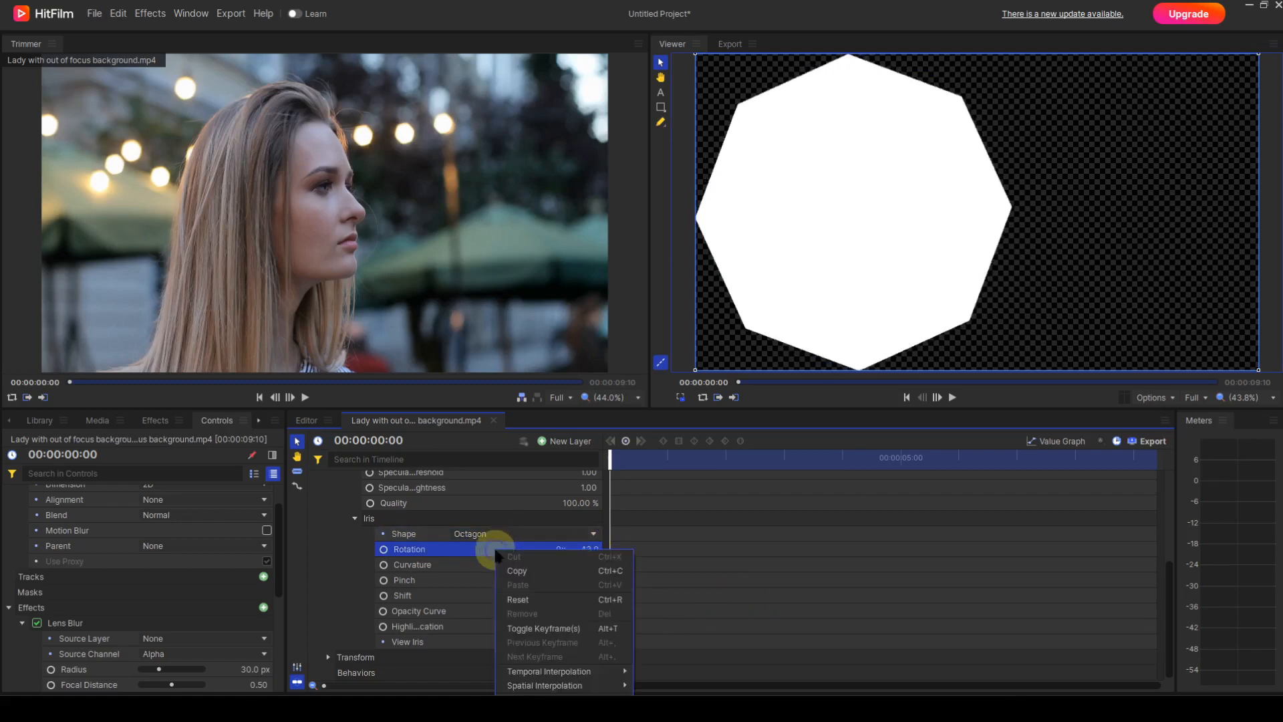
pyautogui.click(534, 599)
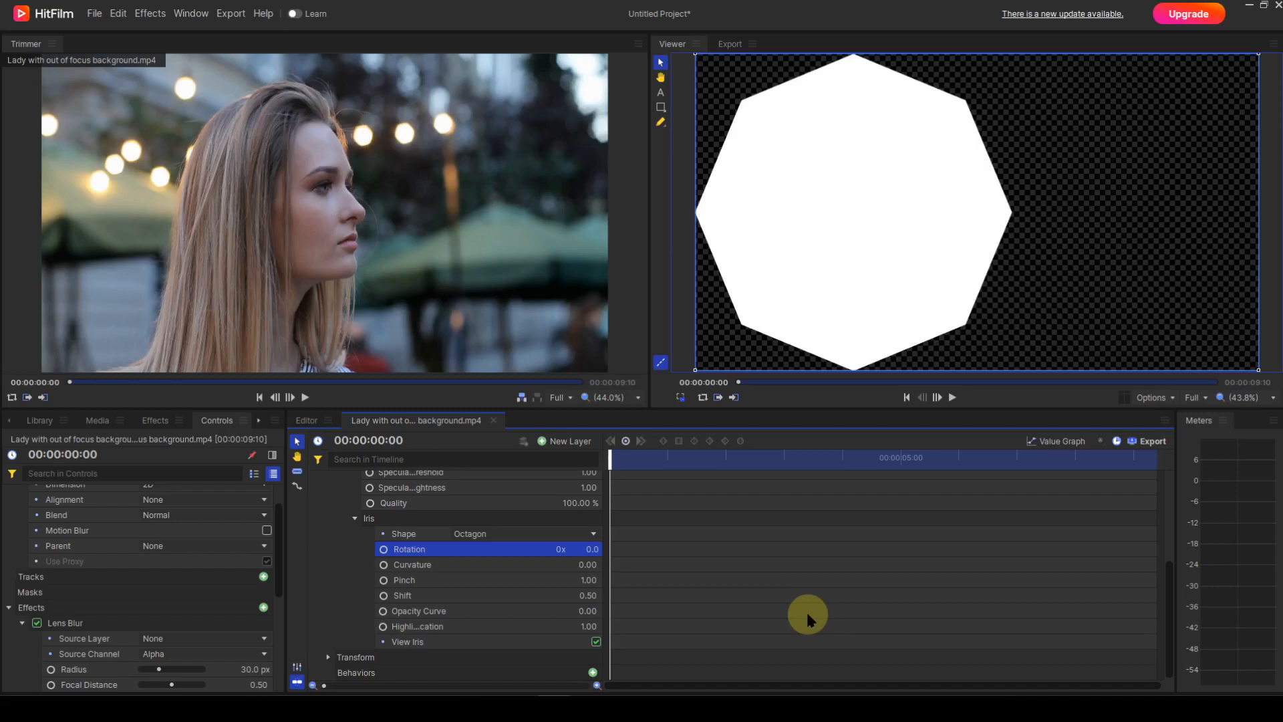
# Step: Set the octagonal iris's curvature to -2.00 in the Lens Blur effect
pyautogui.click(588, 565)
pyautogui.press('BackSpace')
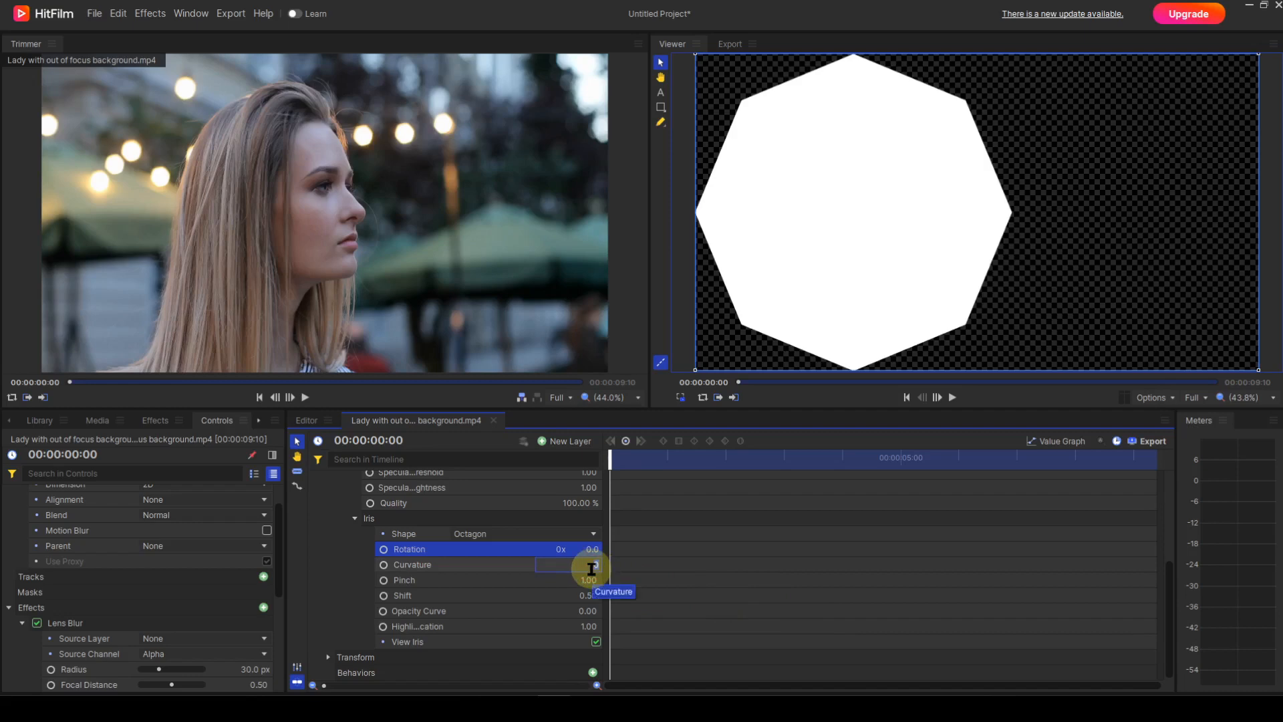
pyautogui.write('2')
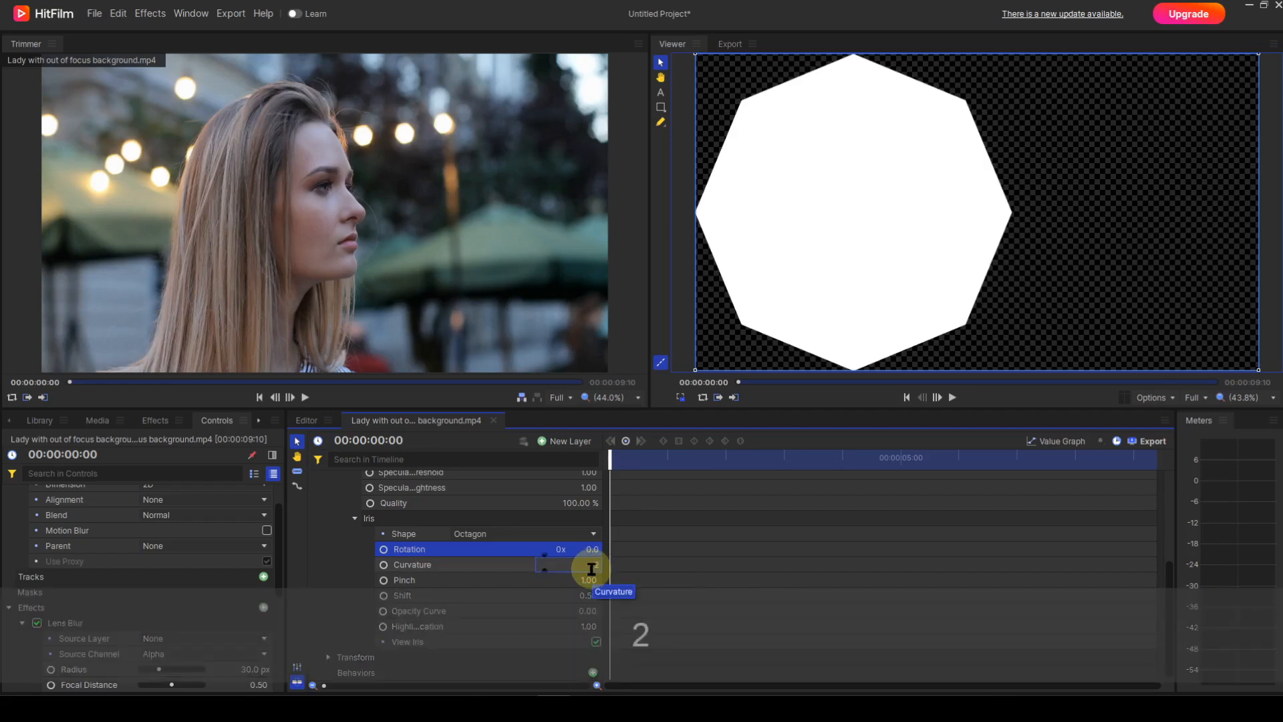
pyautogui.press('Return')
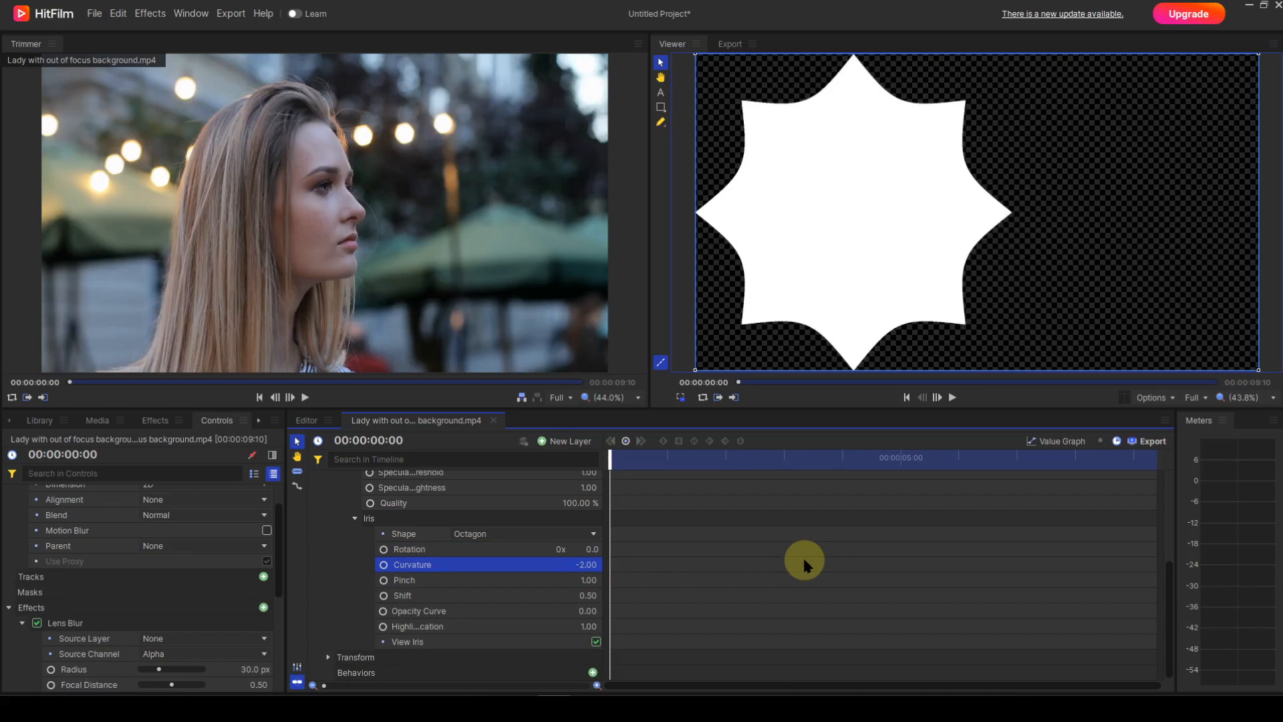
# Step: Try an iris curvature of 1.00, and set the curvature back to -2.00
pyautogui.click(588, 564)
pyautogui.write('1')
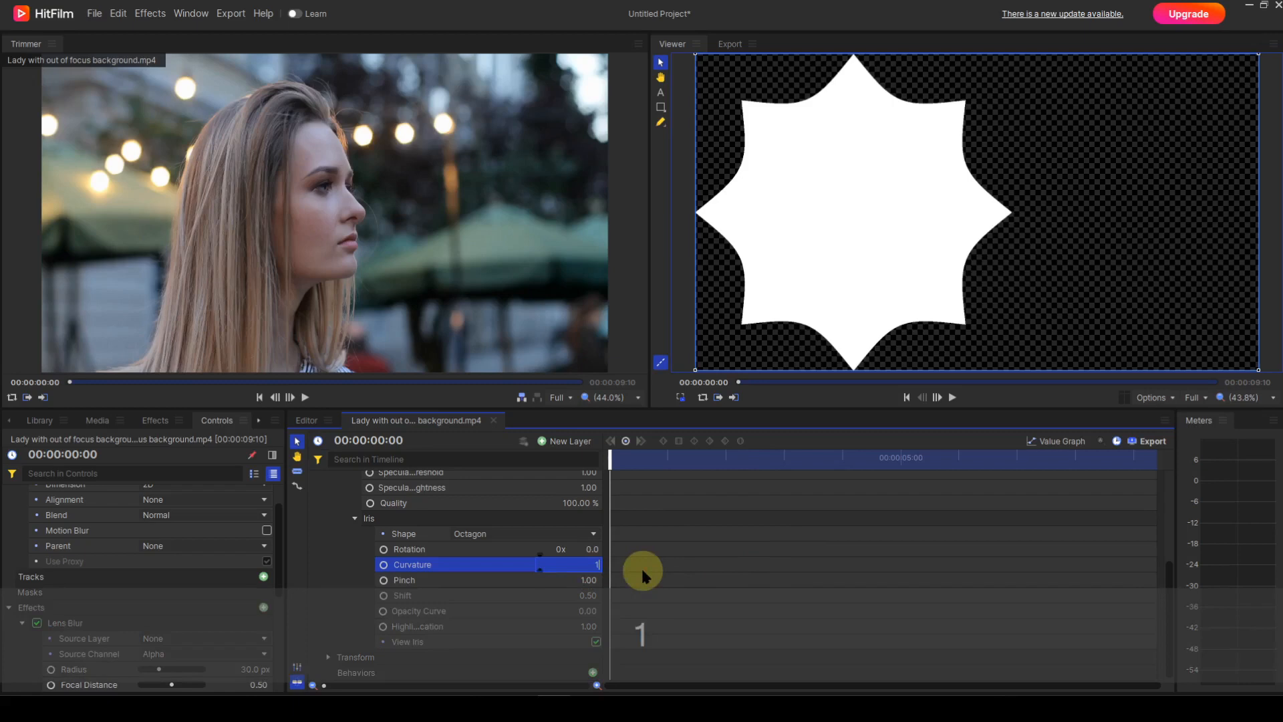
pyautogui.press('Return')
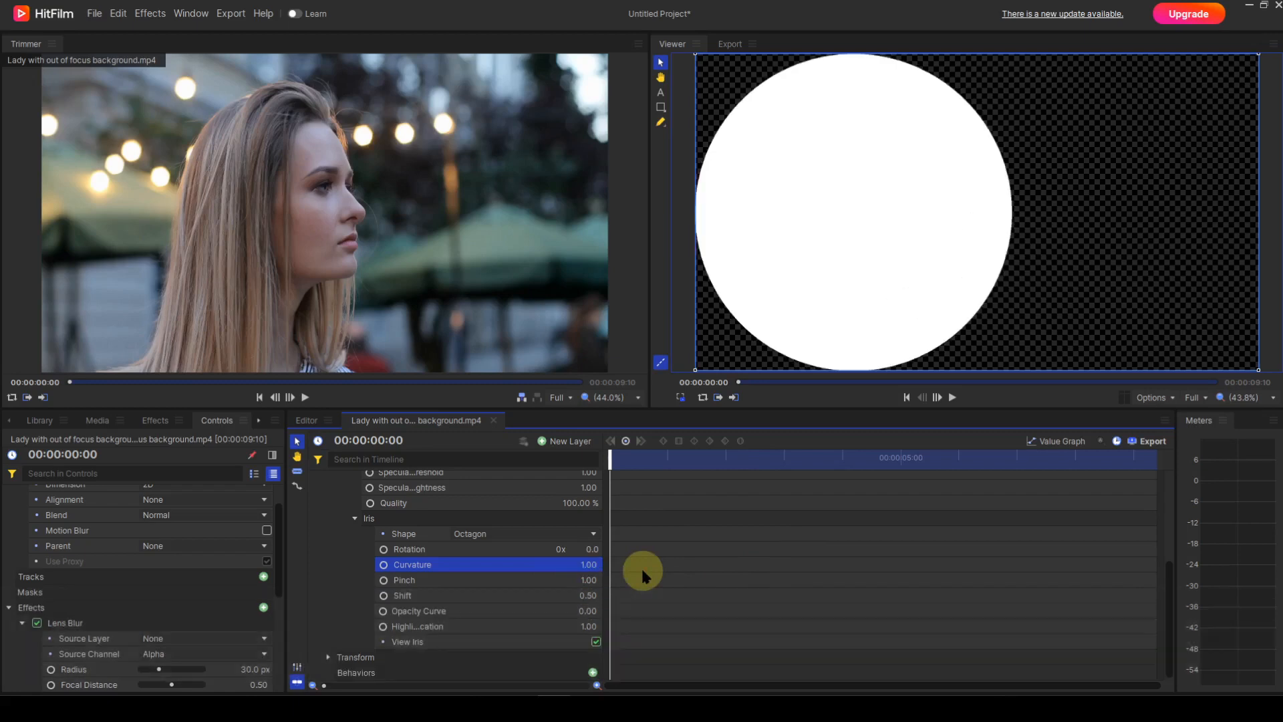
pyautogui.click(588, 565)
pyautogui.write('-2')
pyautogui.press('Return')
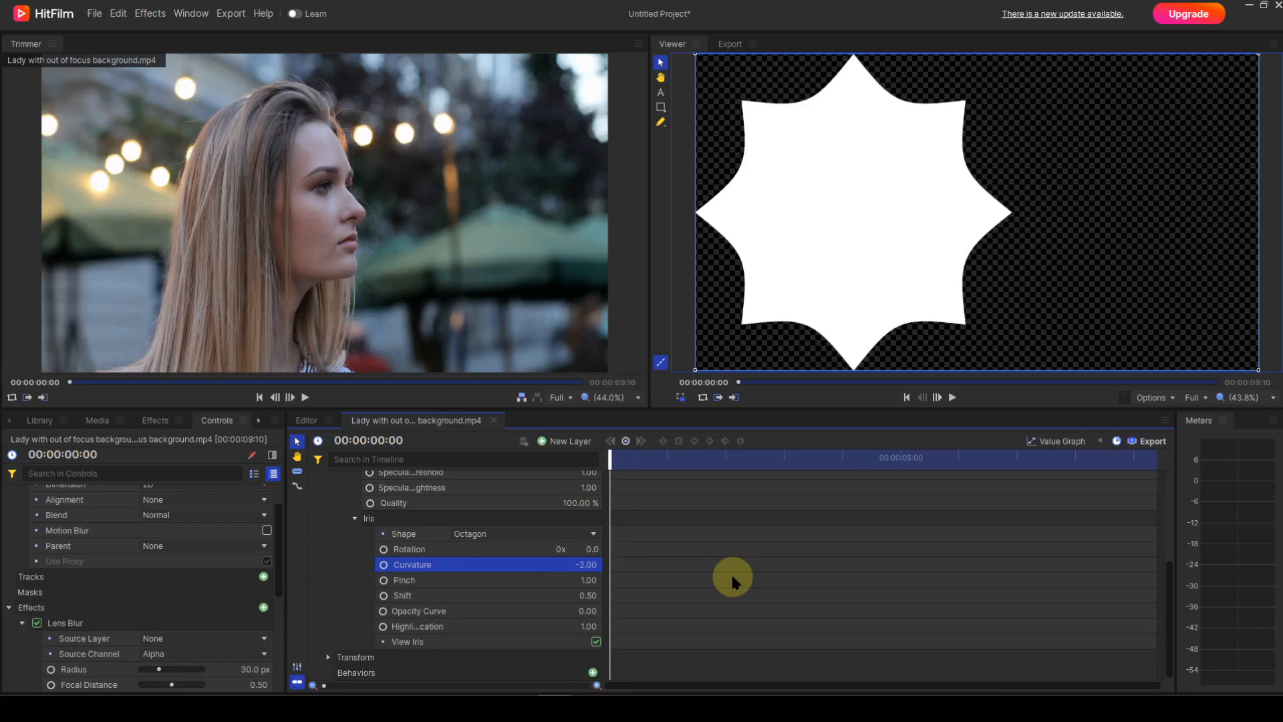
# Step: Try an iris pinch of 3.00, and reset the pinch to its default
pyautogui.click(592, 581)
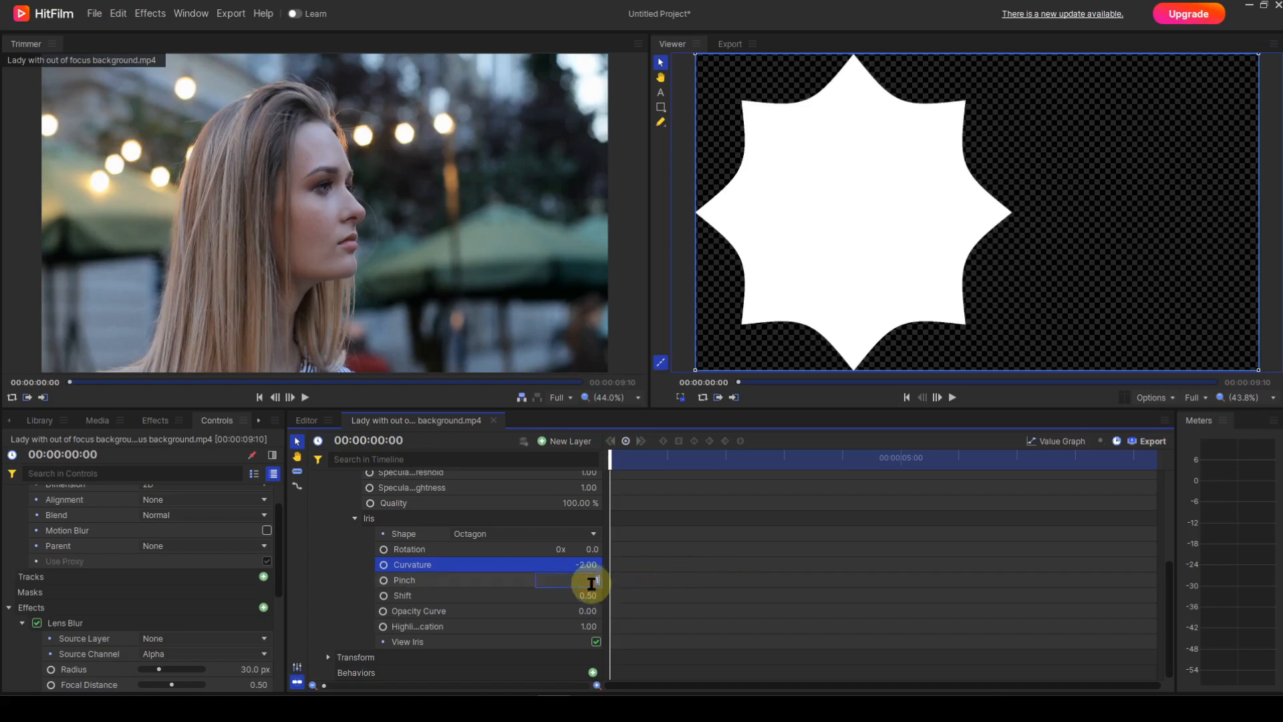
pyautogui.write('3')
pyautogui.press('Return')
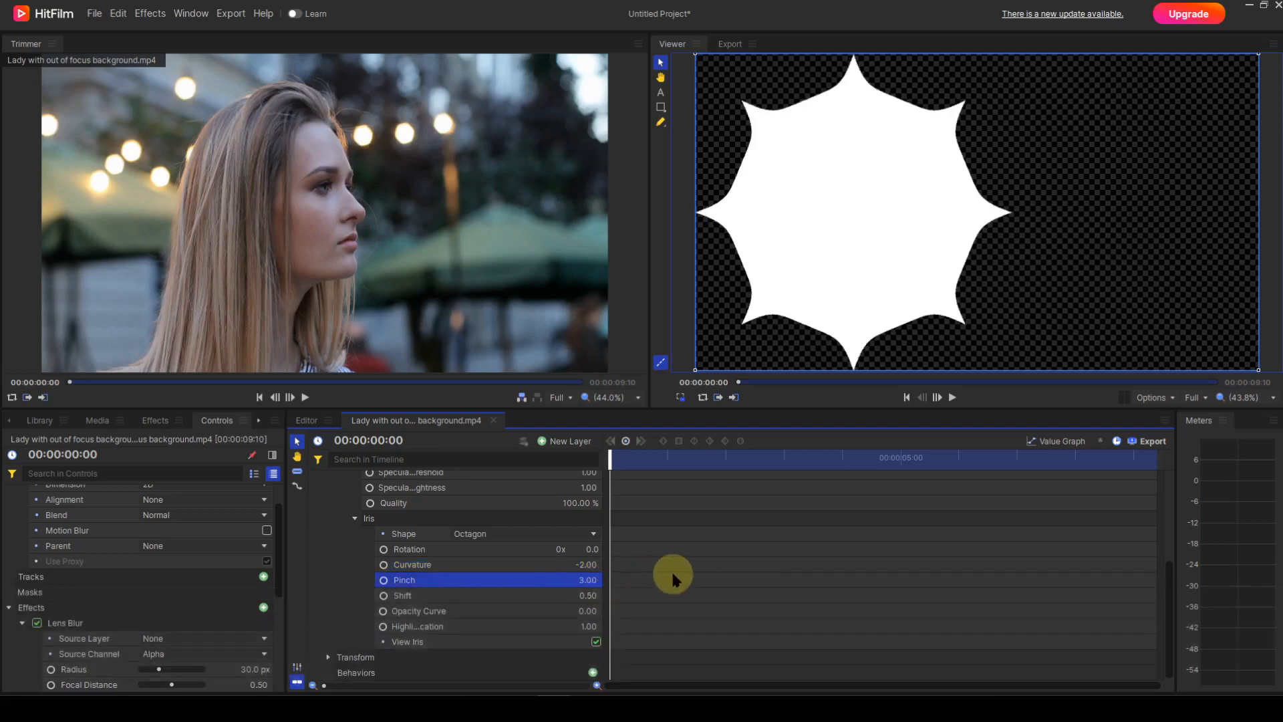
pyautogui.rightClick(530, 586)
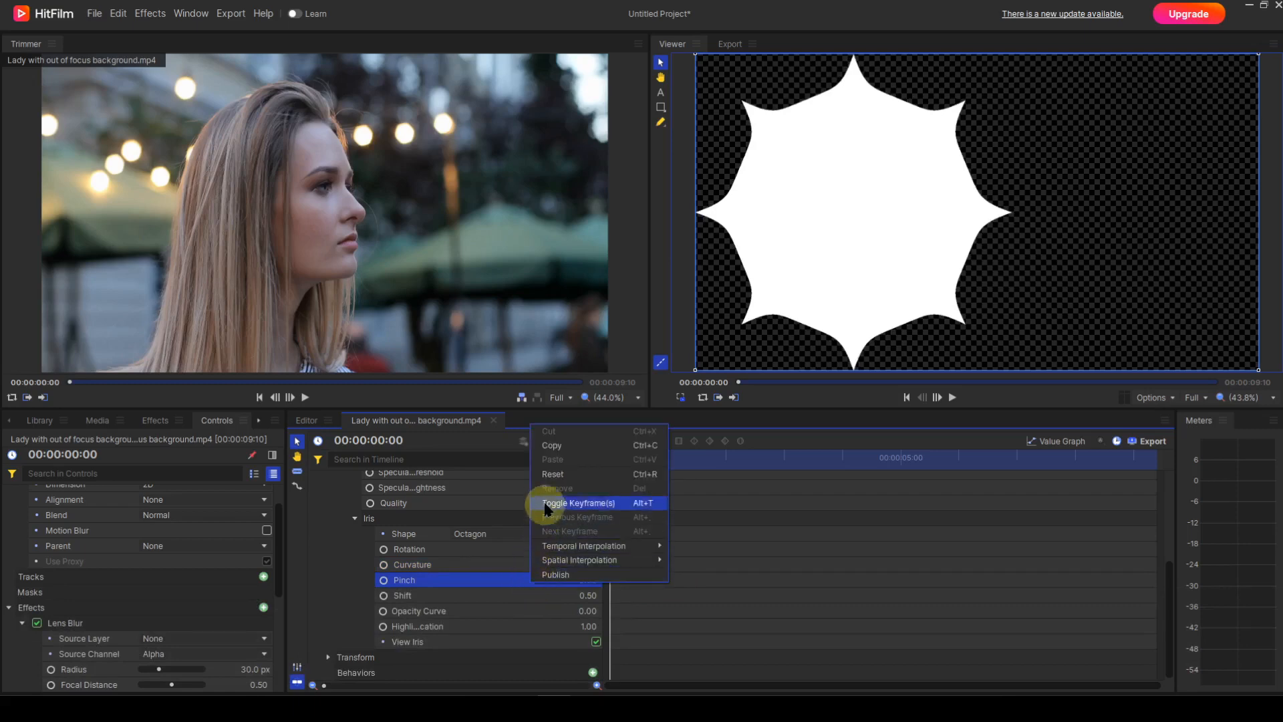
pyautogui.click(548, 474)
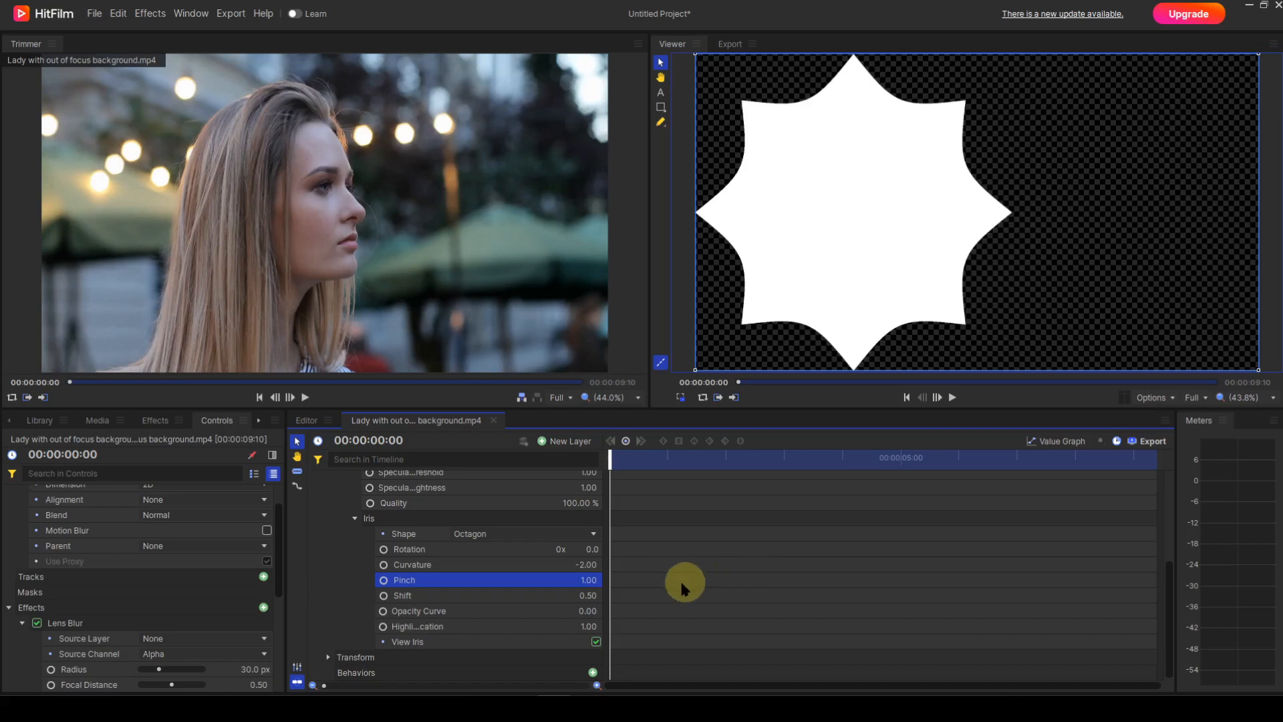
# Step: Try an iris shift of 0.75, and reset the shift to its default
pyautogui.click(587, 596)
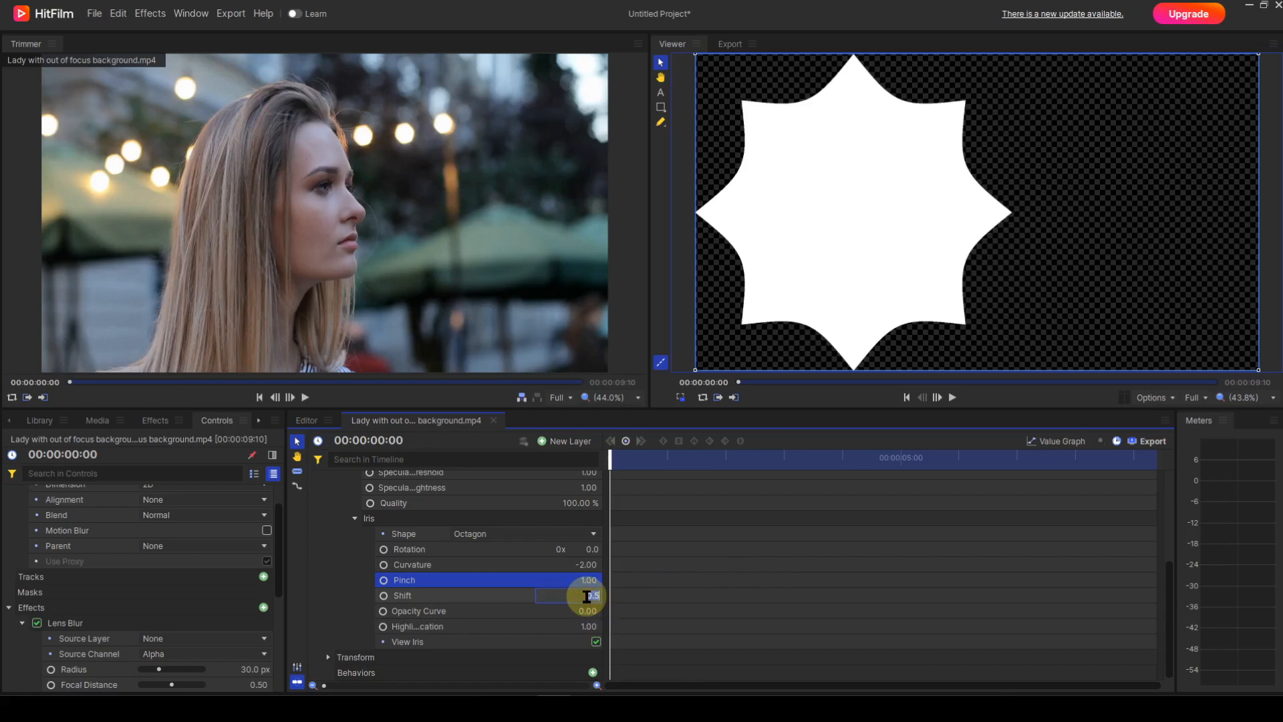
pyautogui.write('0.')
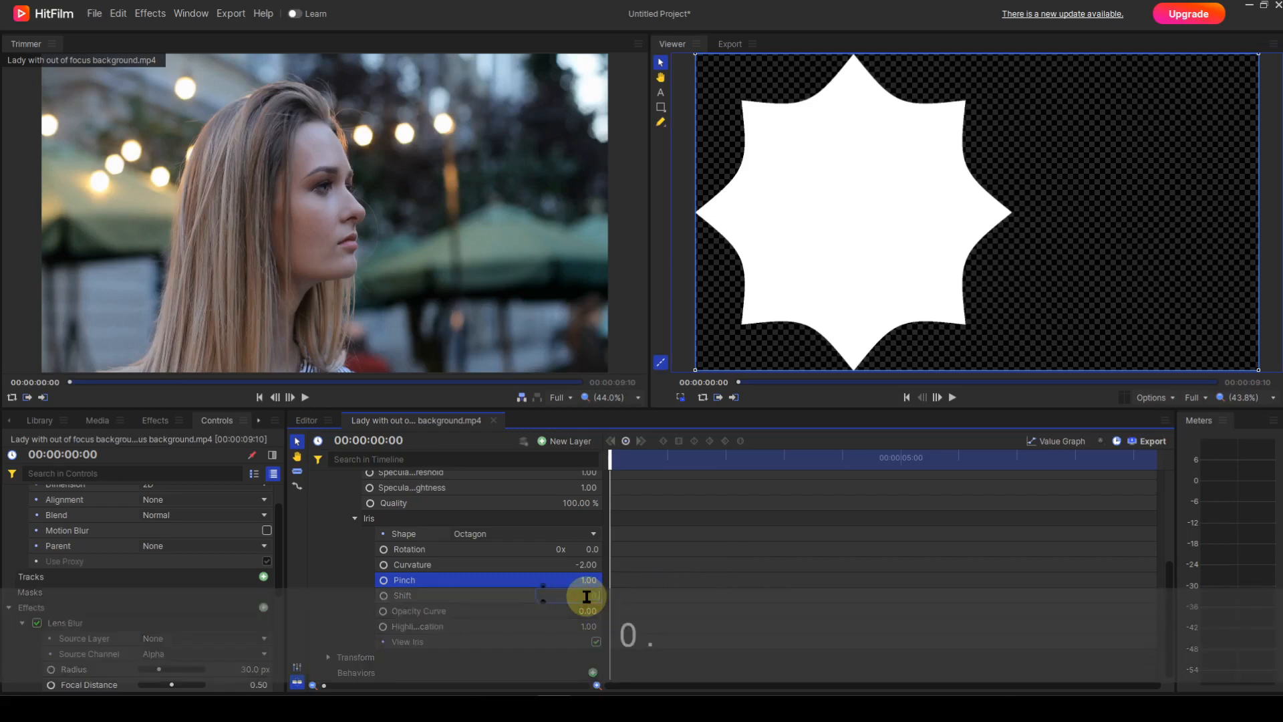
pyautogui.write('75')
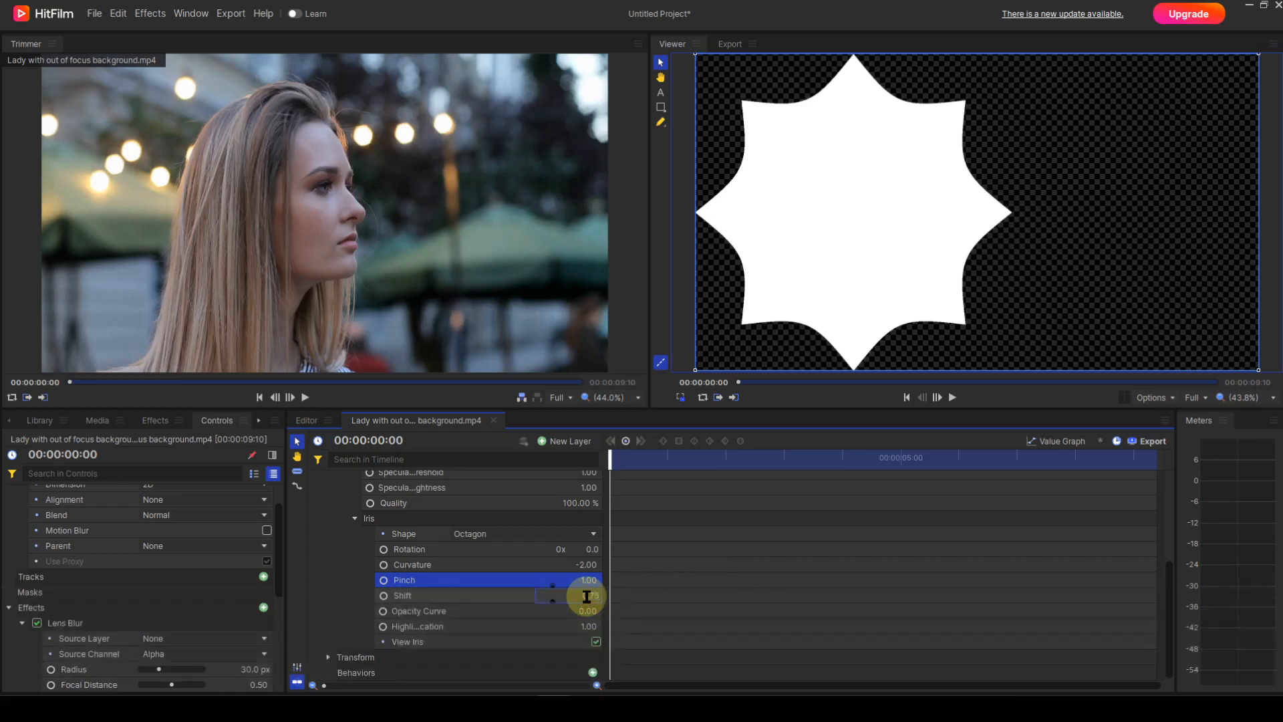
pyautogui.press('Return')
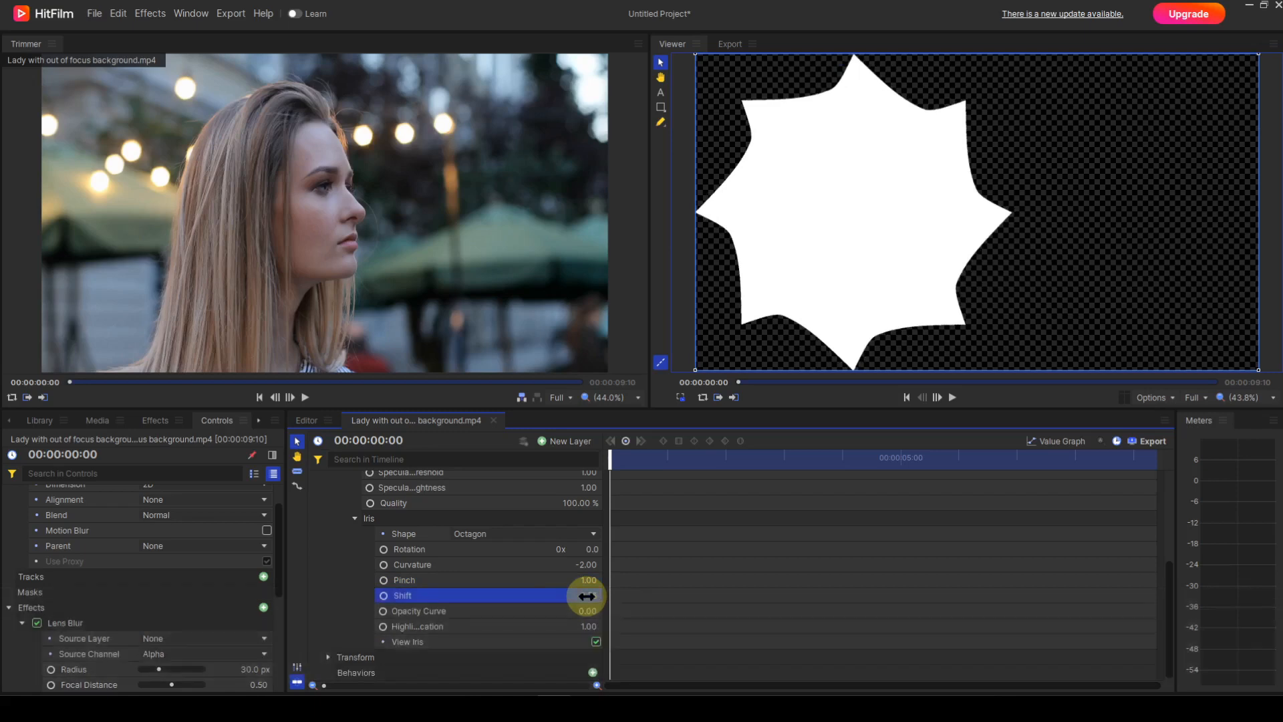
pyautogui.rightClick(515, 596)
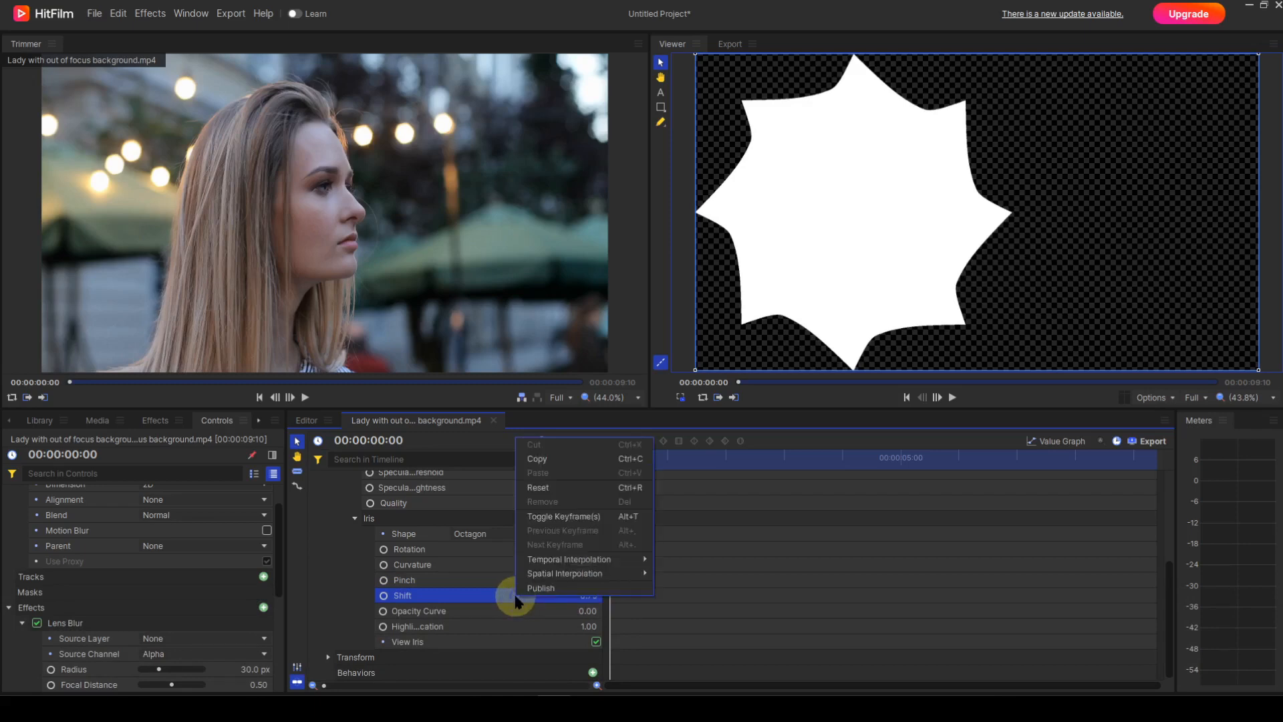
pyautogui.click(535, 494)
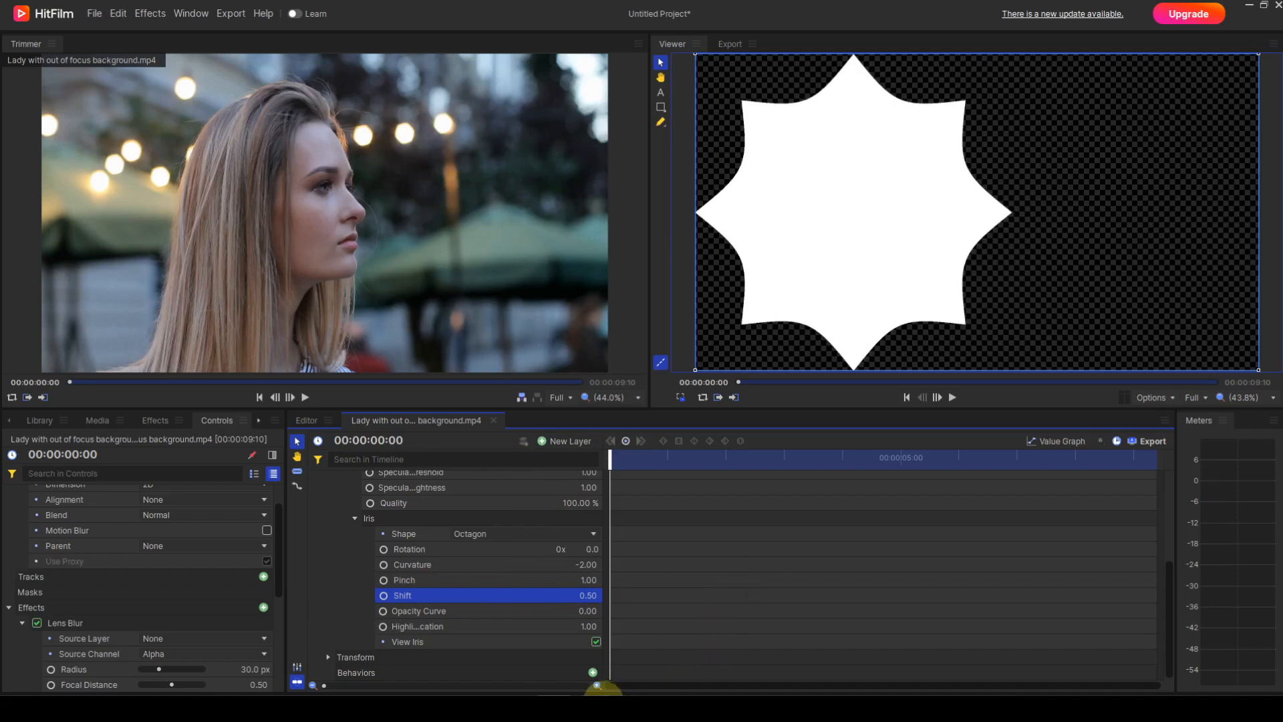
# Step: Set the iris's opacity curve to 25.00 and its highlight location to 0.50
pyautogui.moveTo(583, 610); pyautogui.dragTo(584, 610)
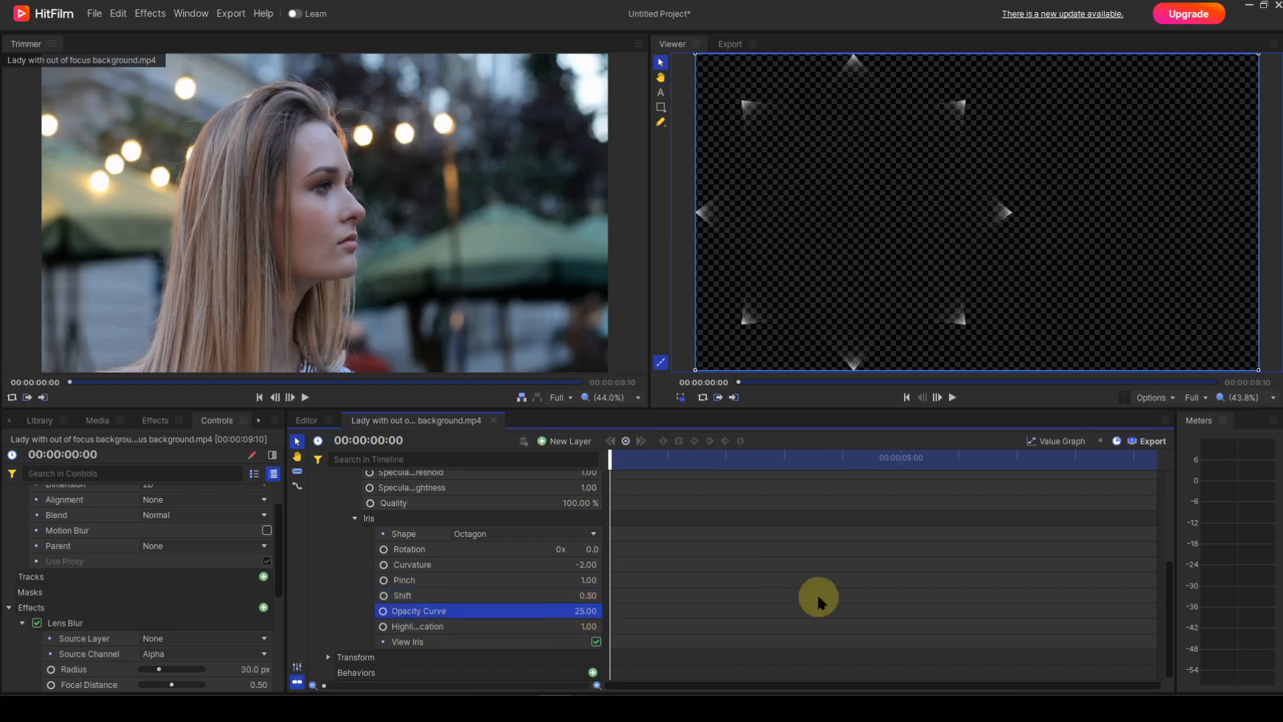
pyautogui.moveTo(584, 611); pyautogui.dragTo(583, 611)
pyautogui.click(586, 626)
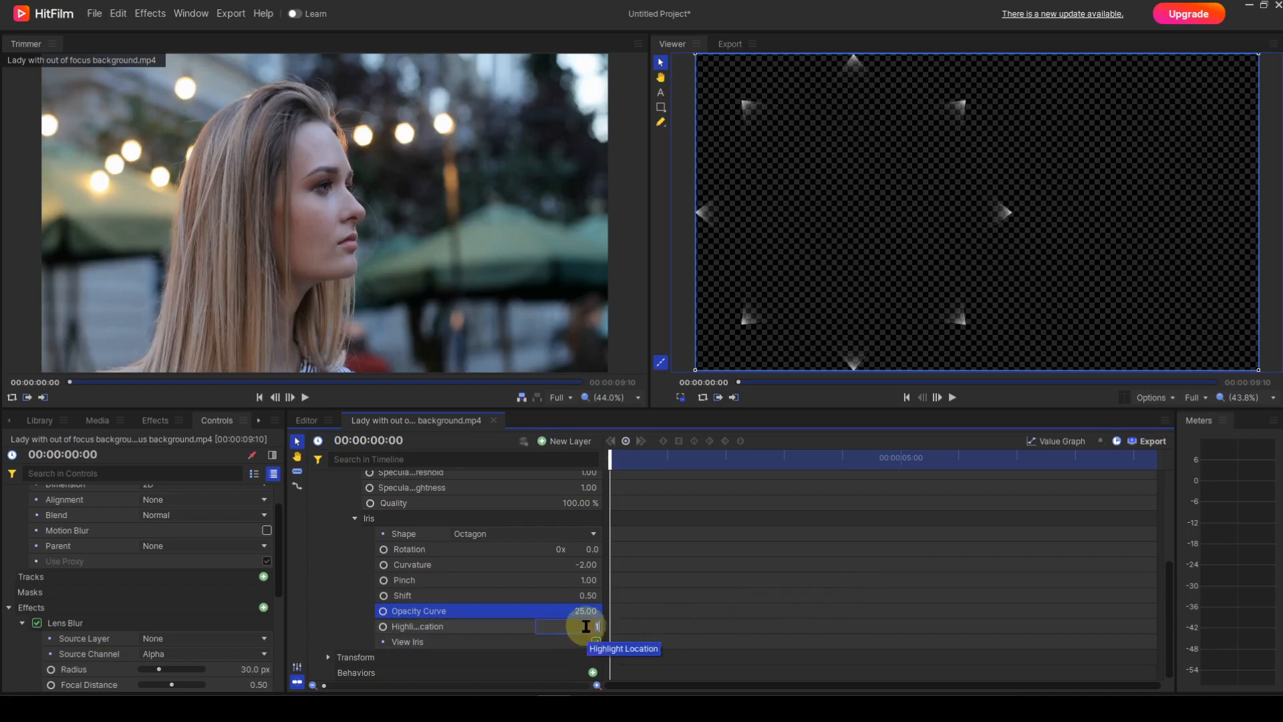
pyautogui.press('Return')
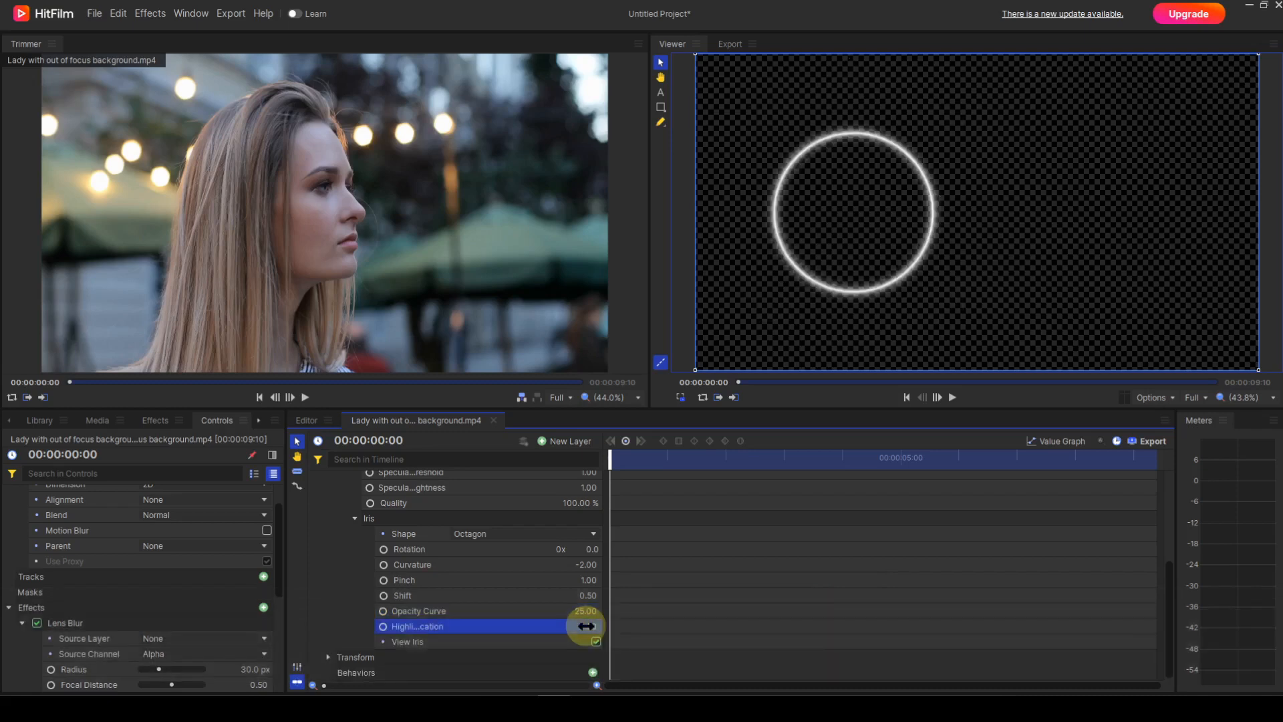
# Step: Reset the Iris settings and the whole Lens Blur effect to their defaults
pyautogui.click(413, 519)
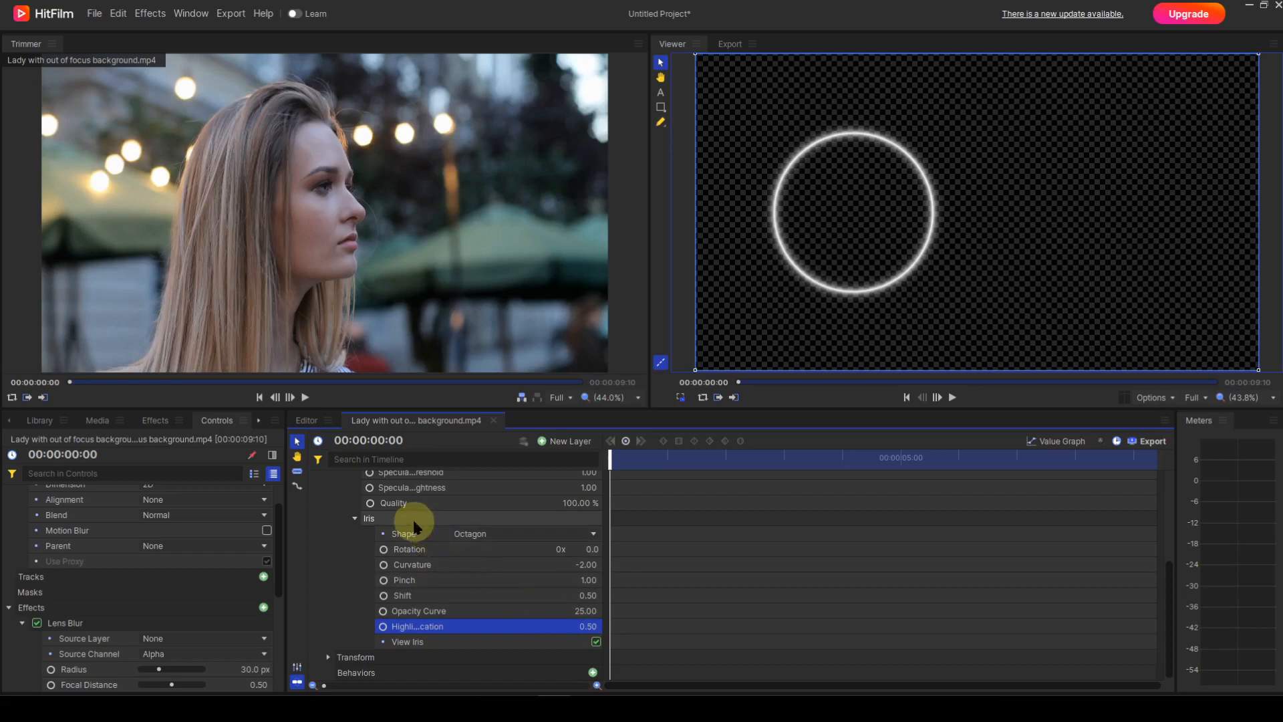
pyautogui.rightClick(415, 523)
pyautogui.click(436, 540)
pyautogui.scroll(4, 463, 558)
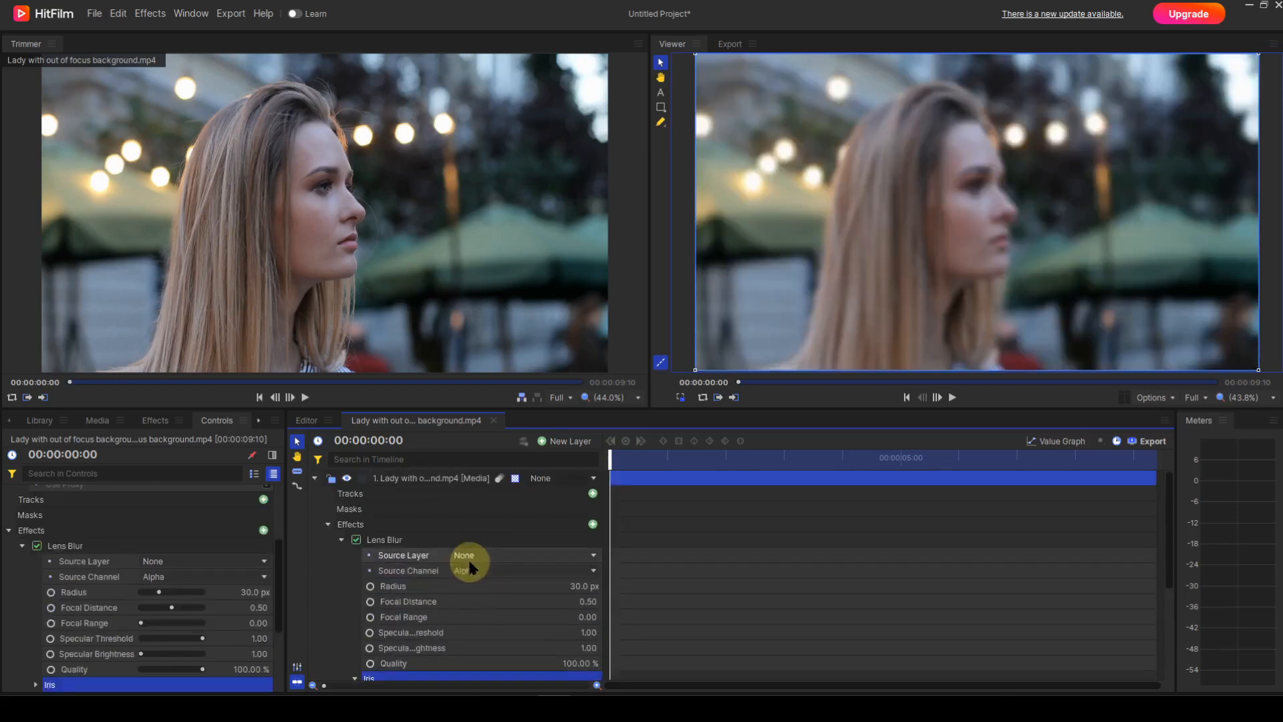
pyautogui.rightClick(416, 540)
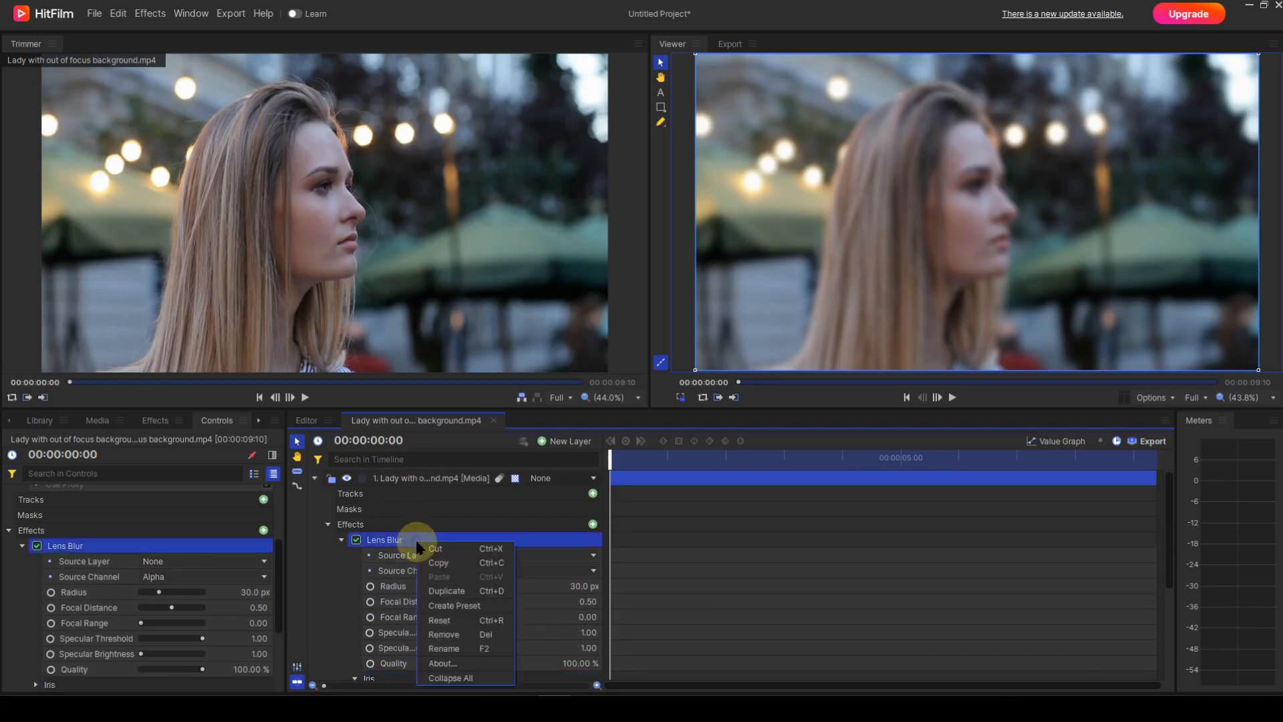
pyautogui.click(448, 621)
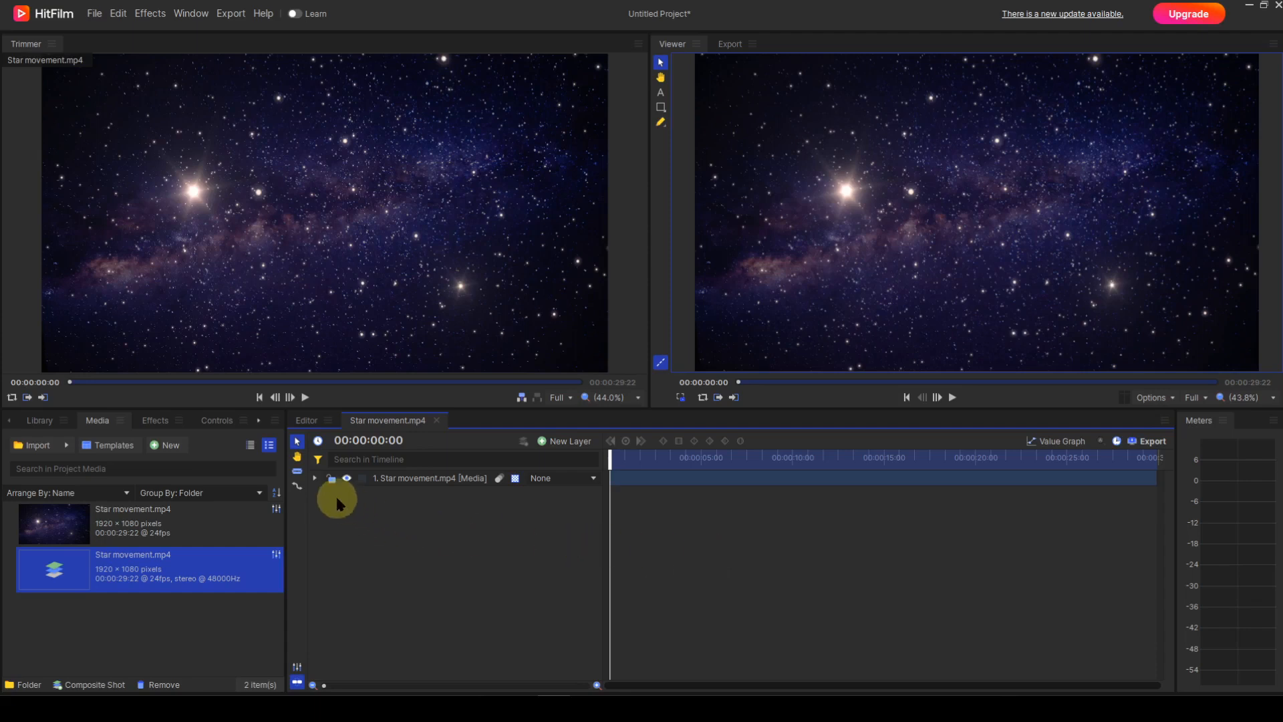
# Step: Add the Lens Blur effect to the Star movement.mp4 layer and expand the effect's settings
pyautogui.click(314, 478)
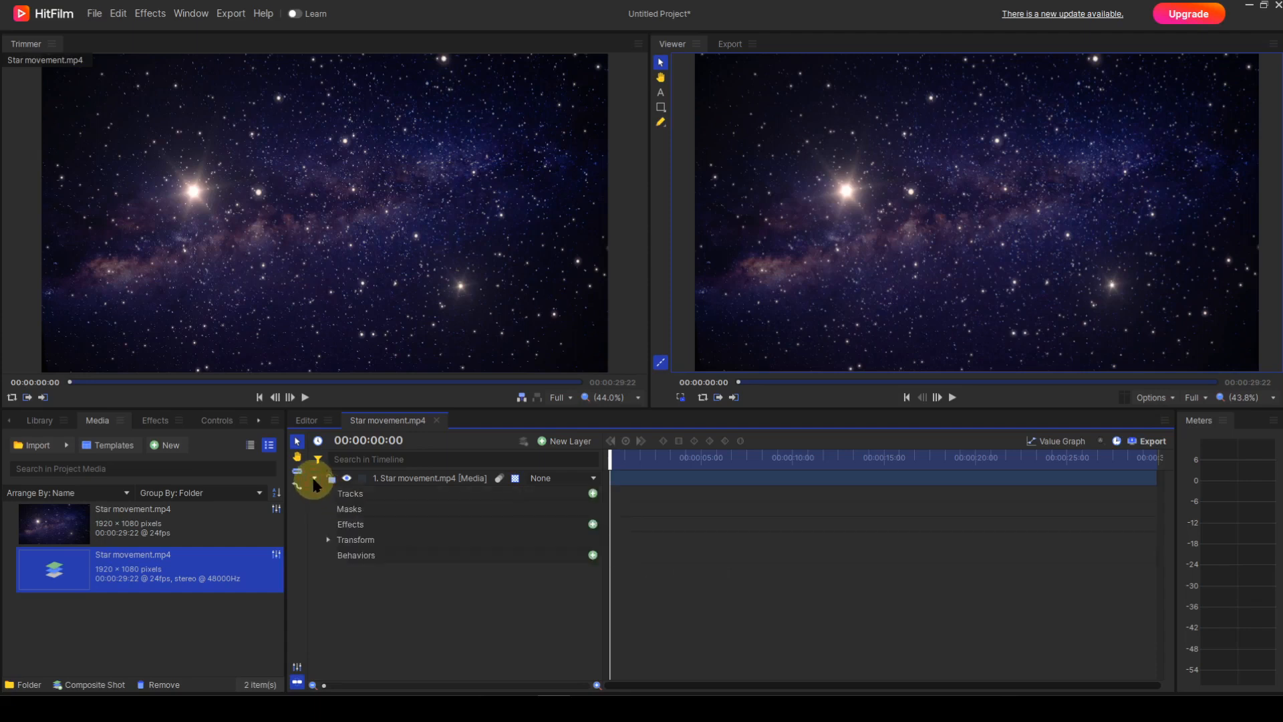
pyautogui.click(591, 525)
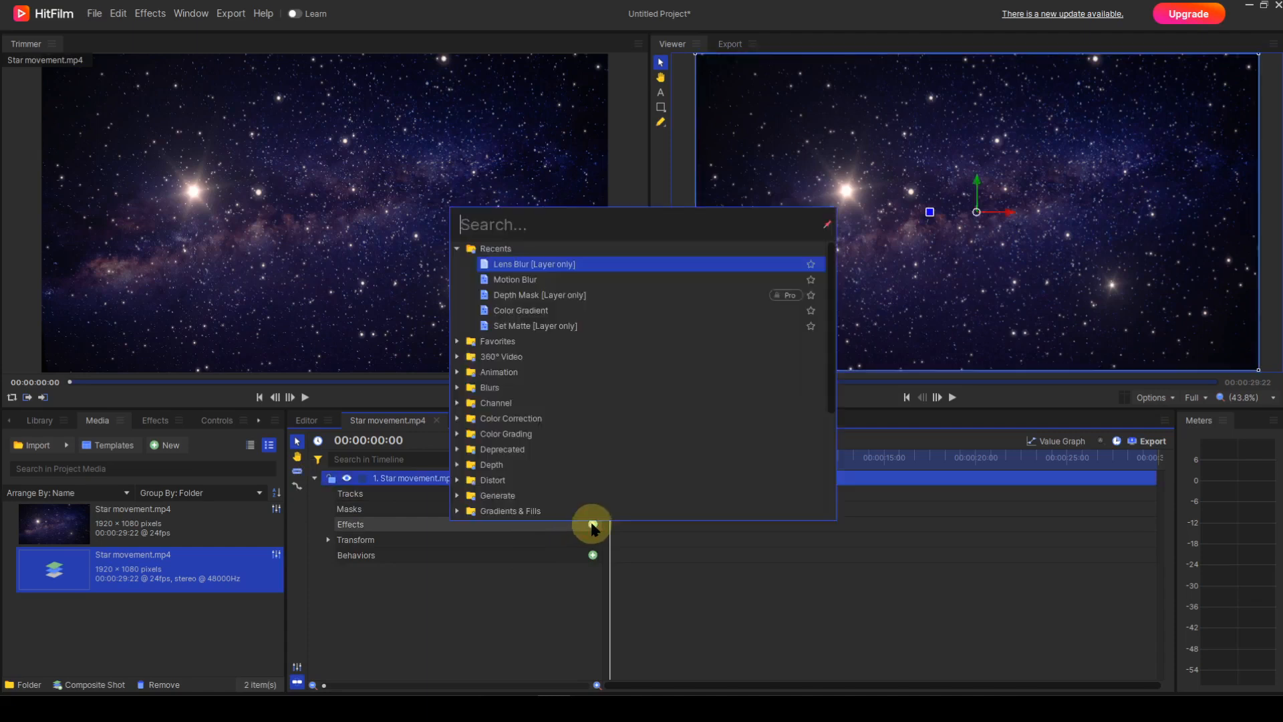
pyautogui.click(530, 269)
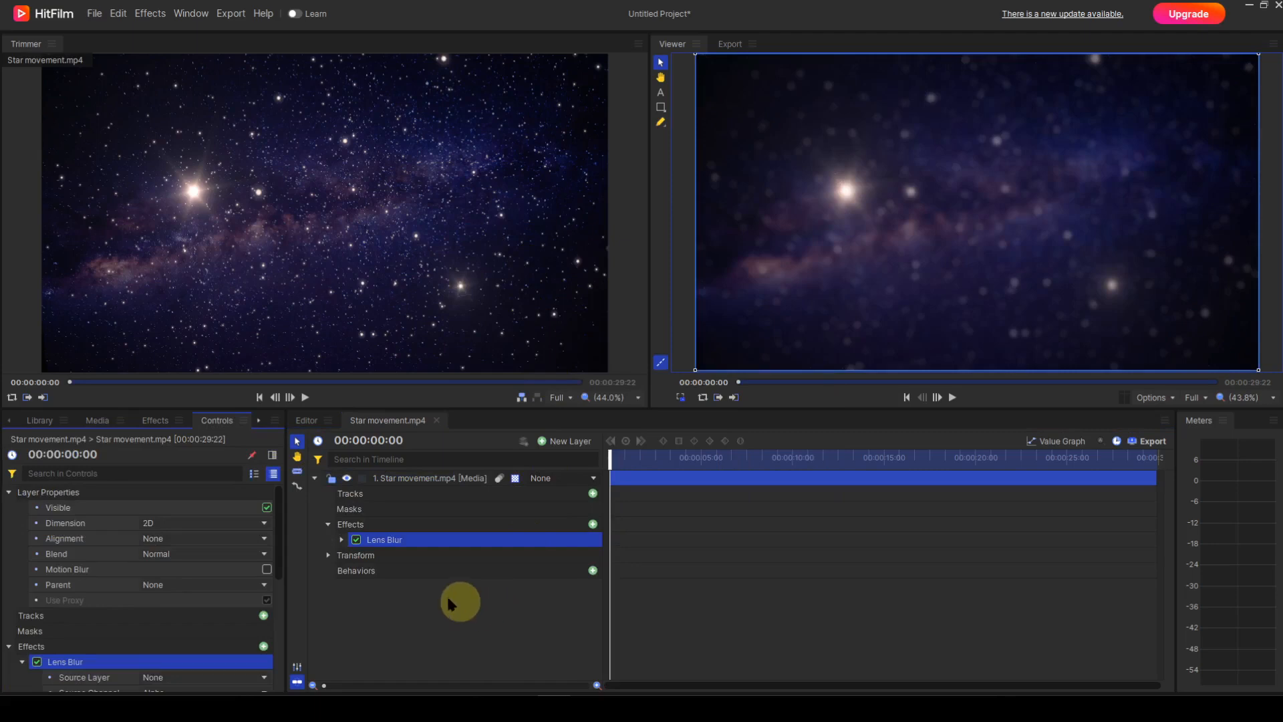
pyautogui.click(343, 540)
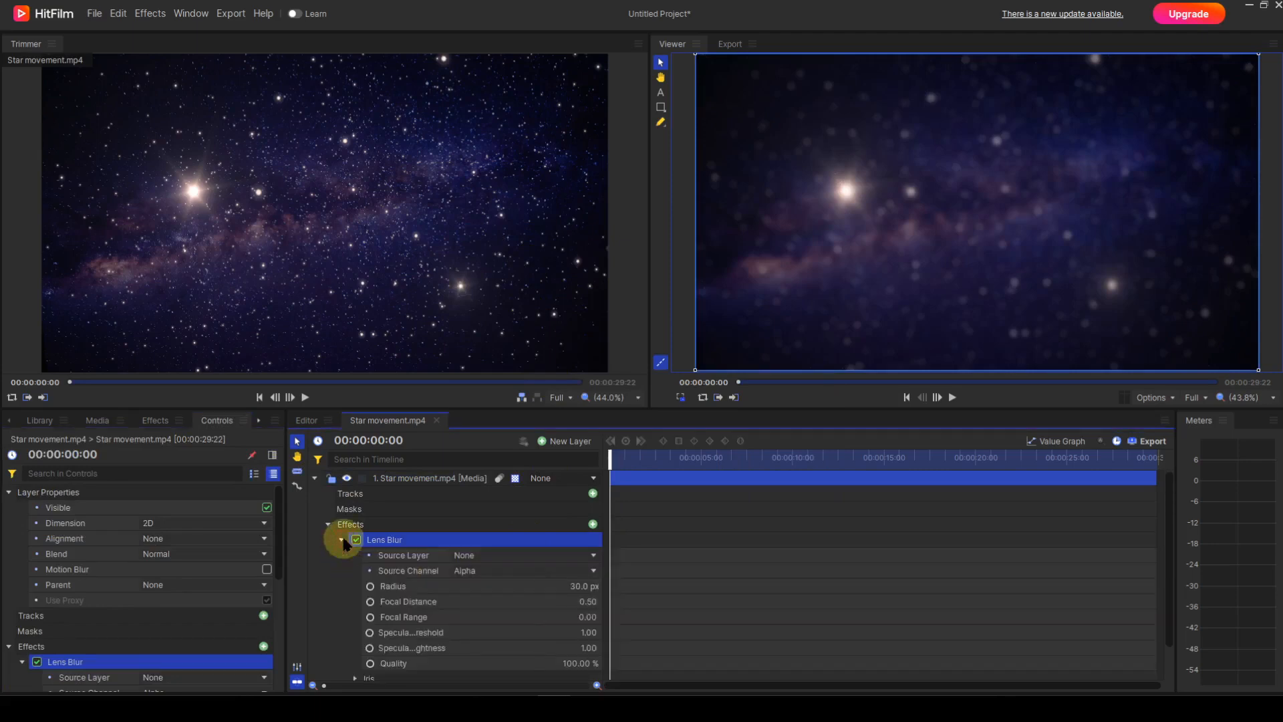
# Step: Set the Lens Blur's specular threshold to 0.90 and its specular brightness to 50.00 on the star clip
pyautogui.scroll(-1, 567, 610)
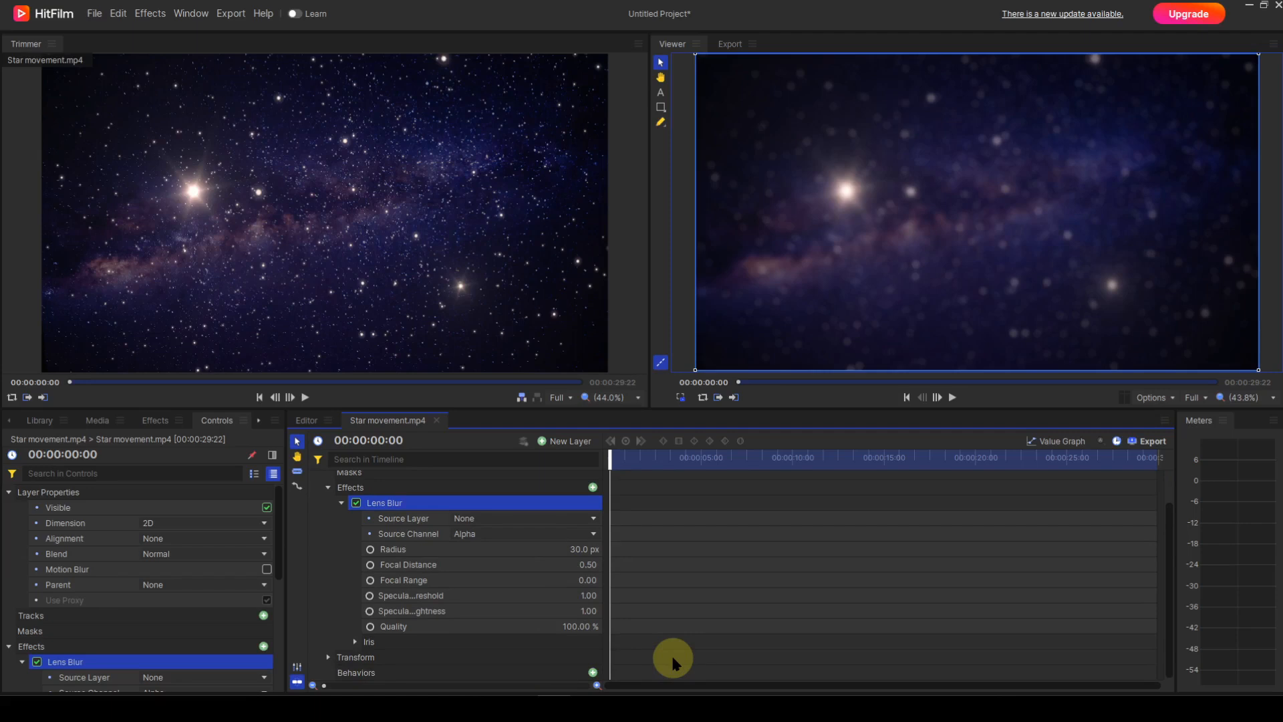
pyautogui.click(588, 596)
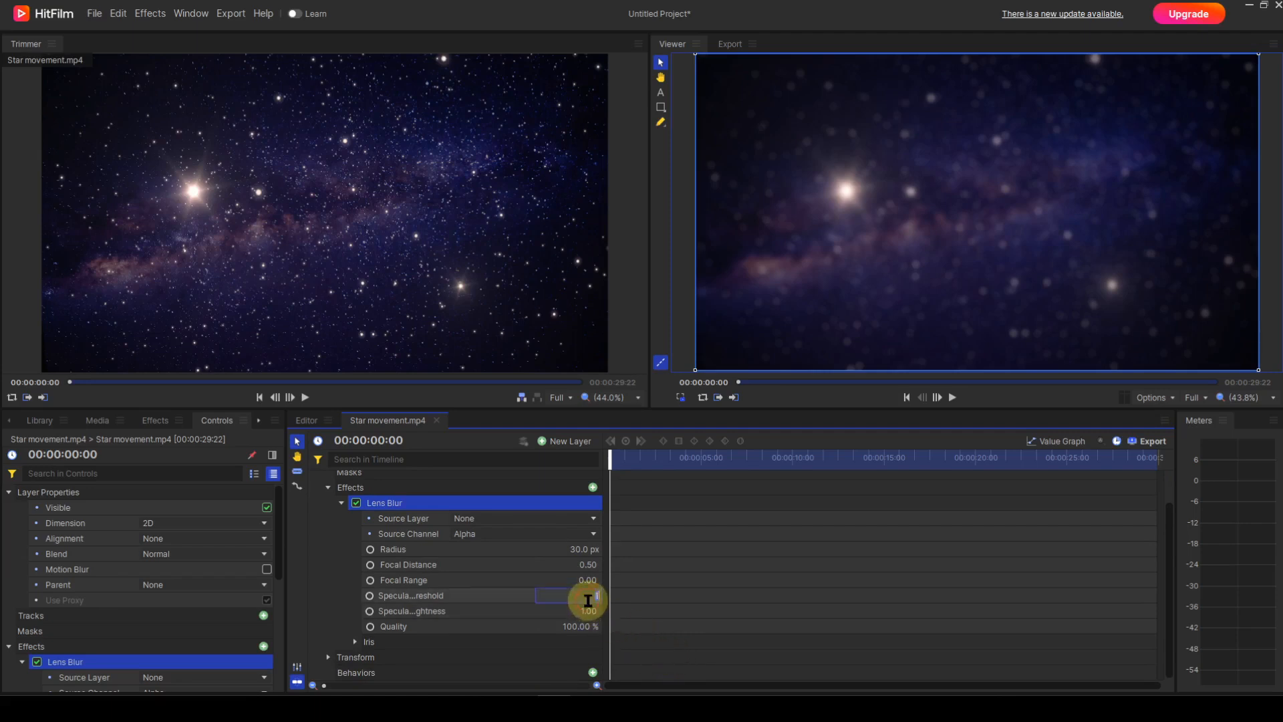
pyautogui.write('.9')
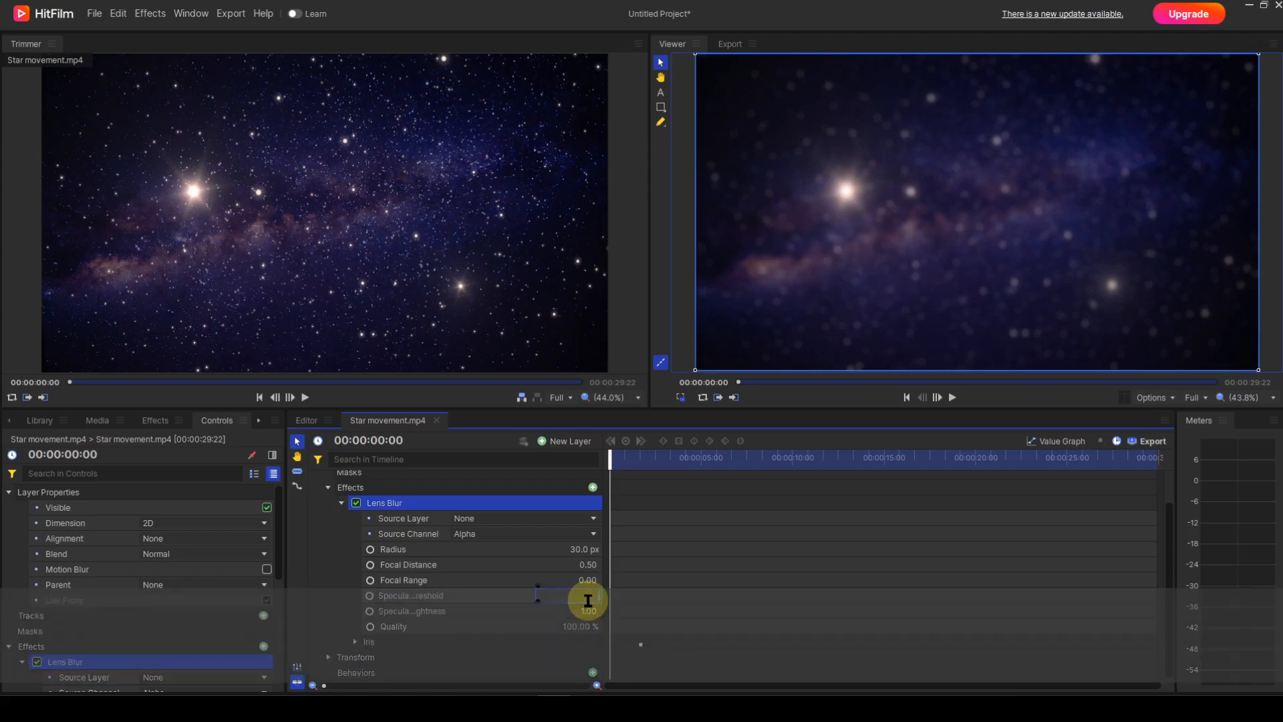
pyautogui.press('Return')
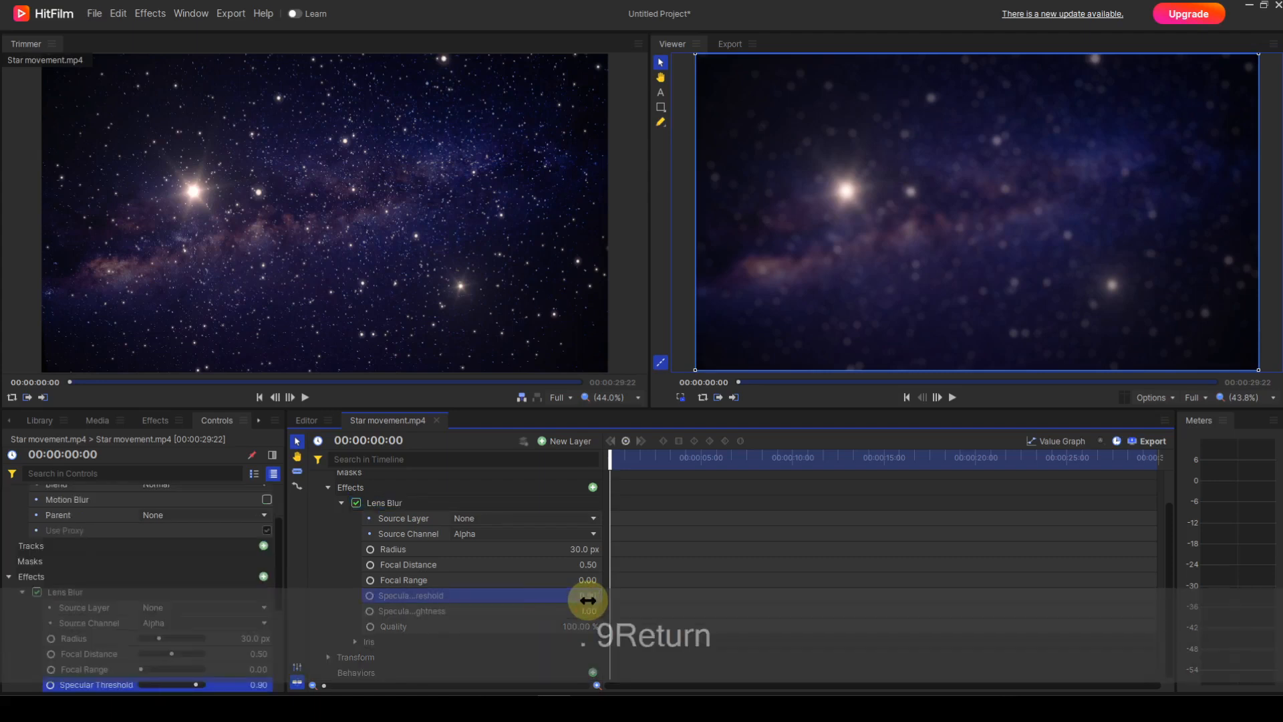
pyautogui.click(587, 611)
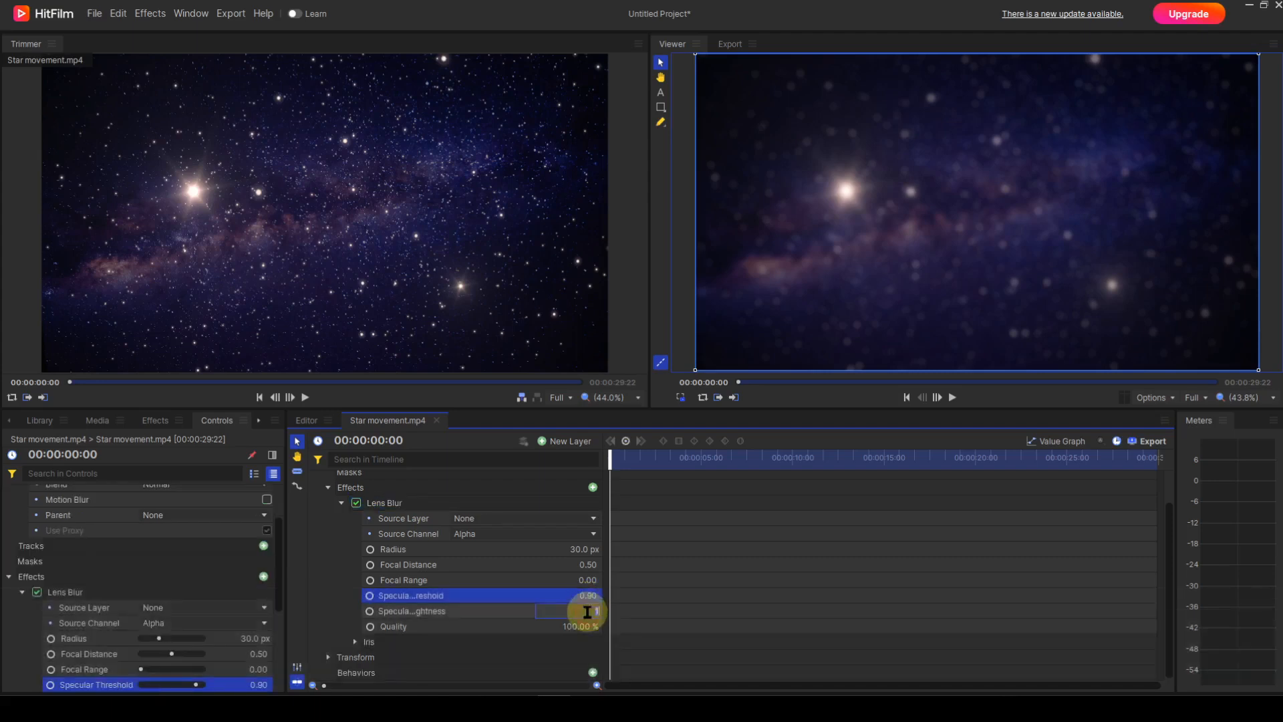
pyautogui.write('50')
pyautogui.press('Return')
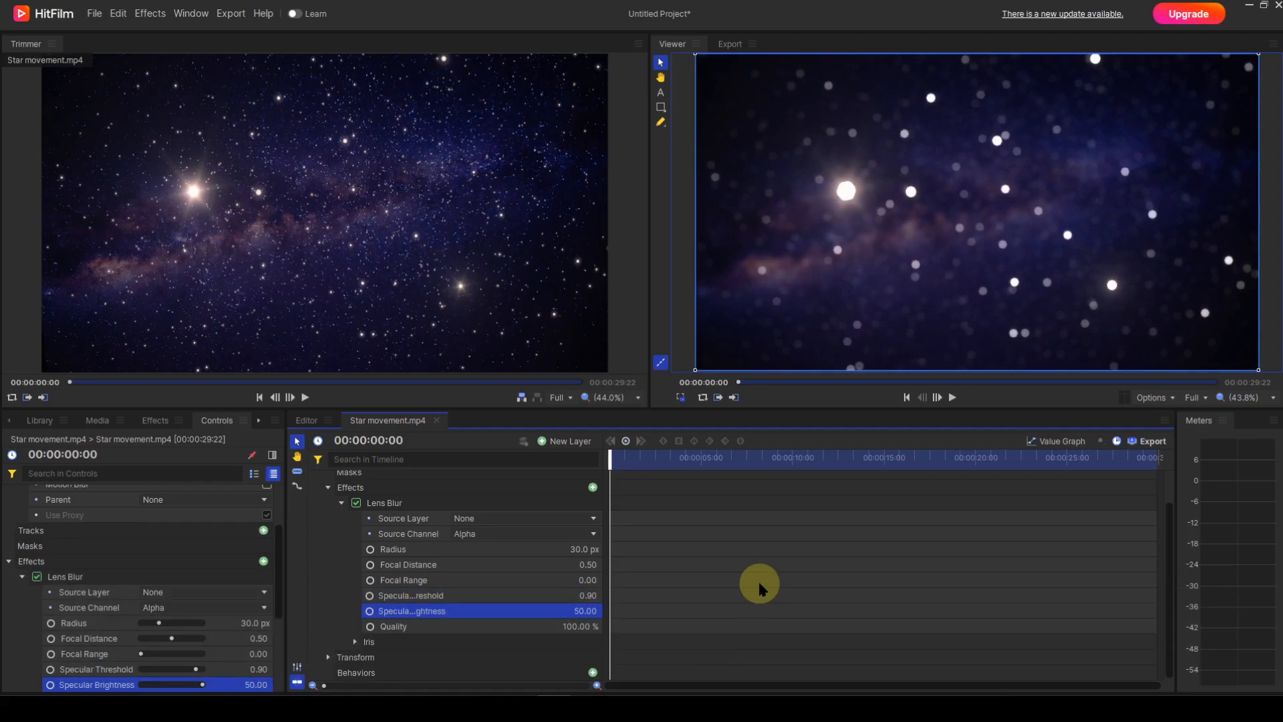
# Step: Expand the Iris settings of the star clip's Lens Blur and enable View Iris
pyautogui.click(355, 642)
pyautogui.scroll(-3, 545, 595)
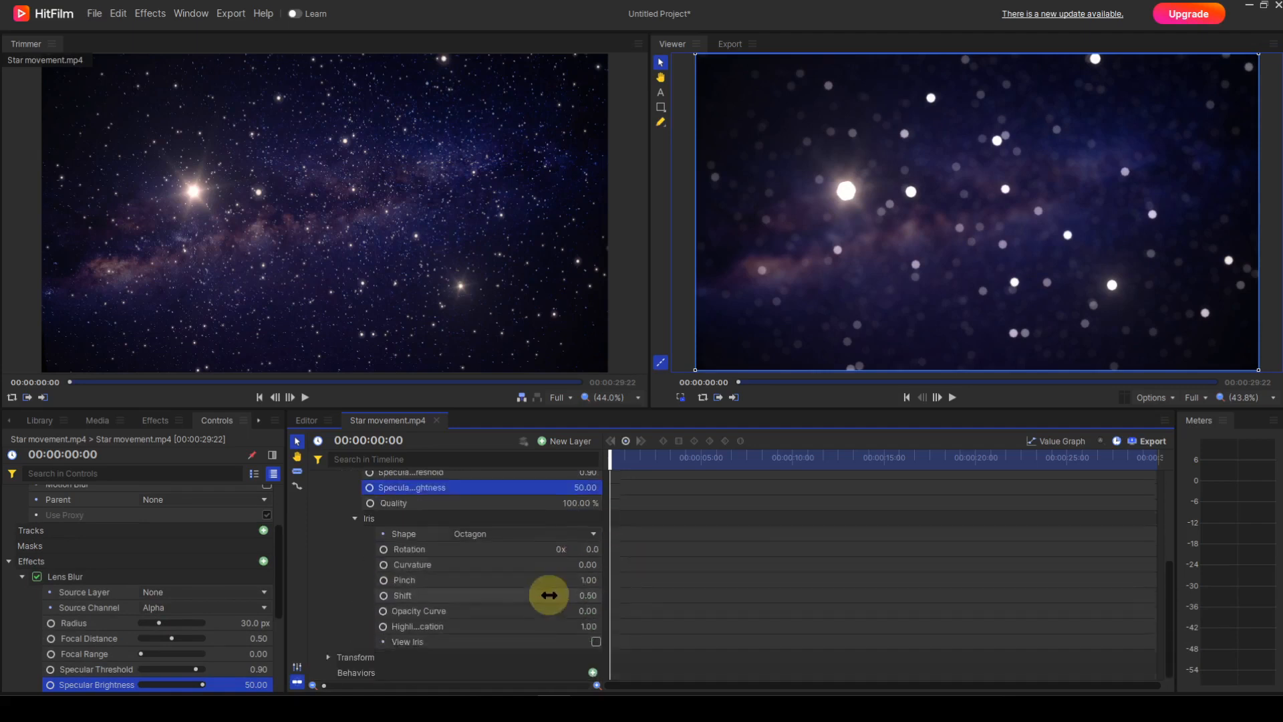
pyautogui.click(597, 642)
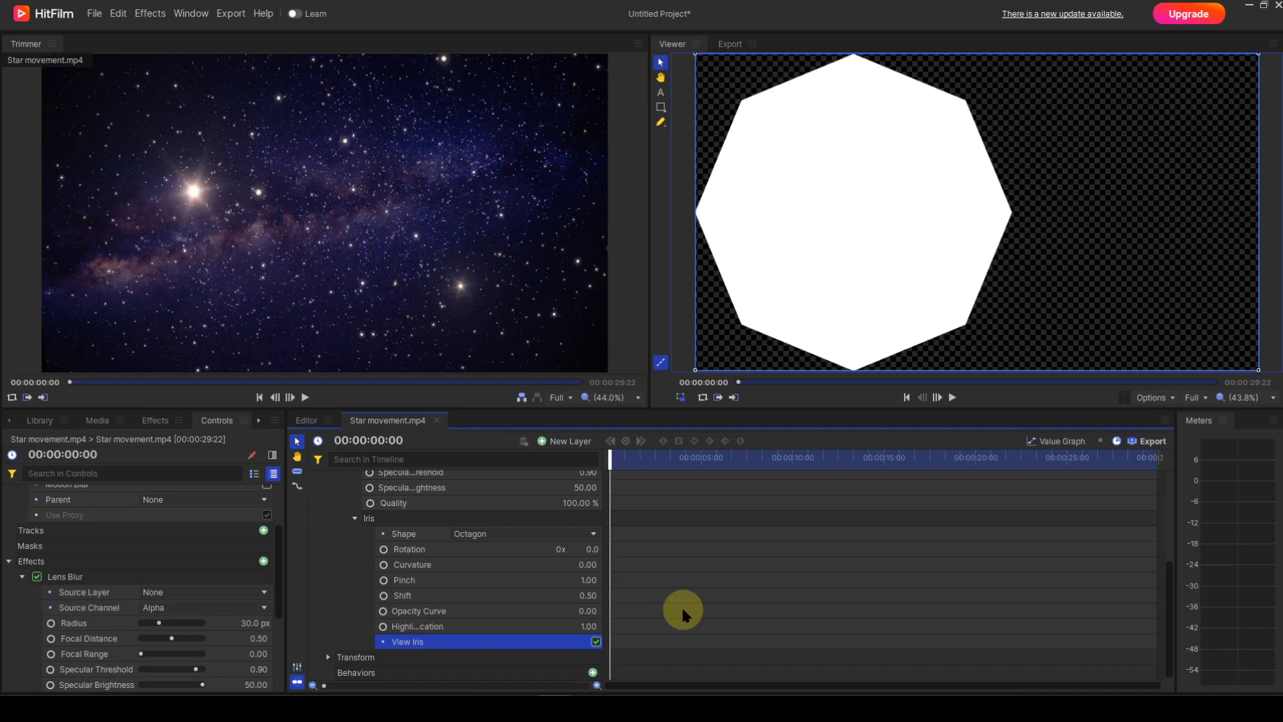
# Step: Set the star clip's iris opacity curve to 6.00 and disable View Iris
pyautogui.click(593, 611)
pyautogui.write('6')
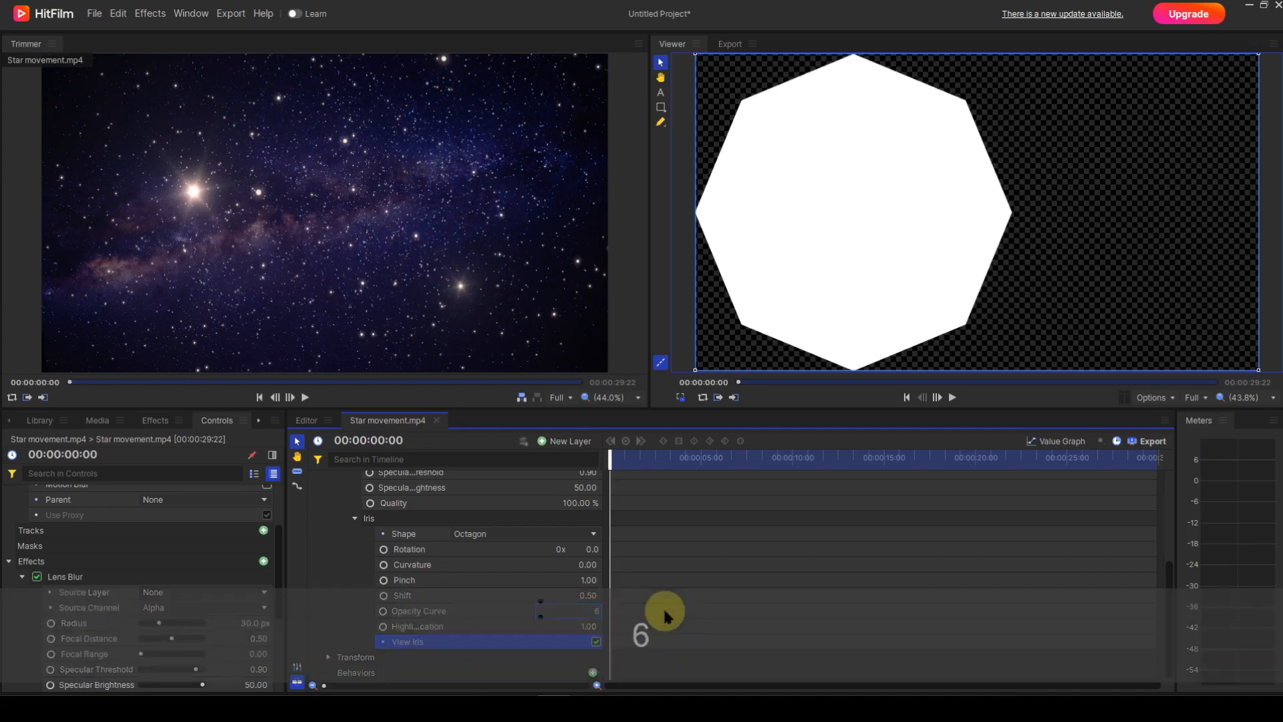
pyautogui.press('Return')
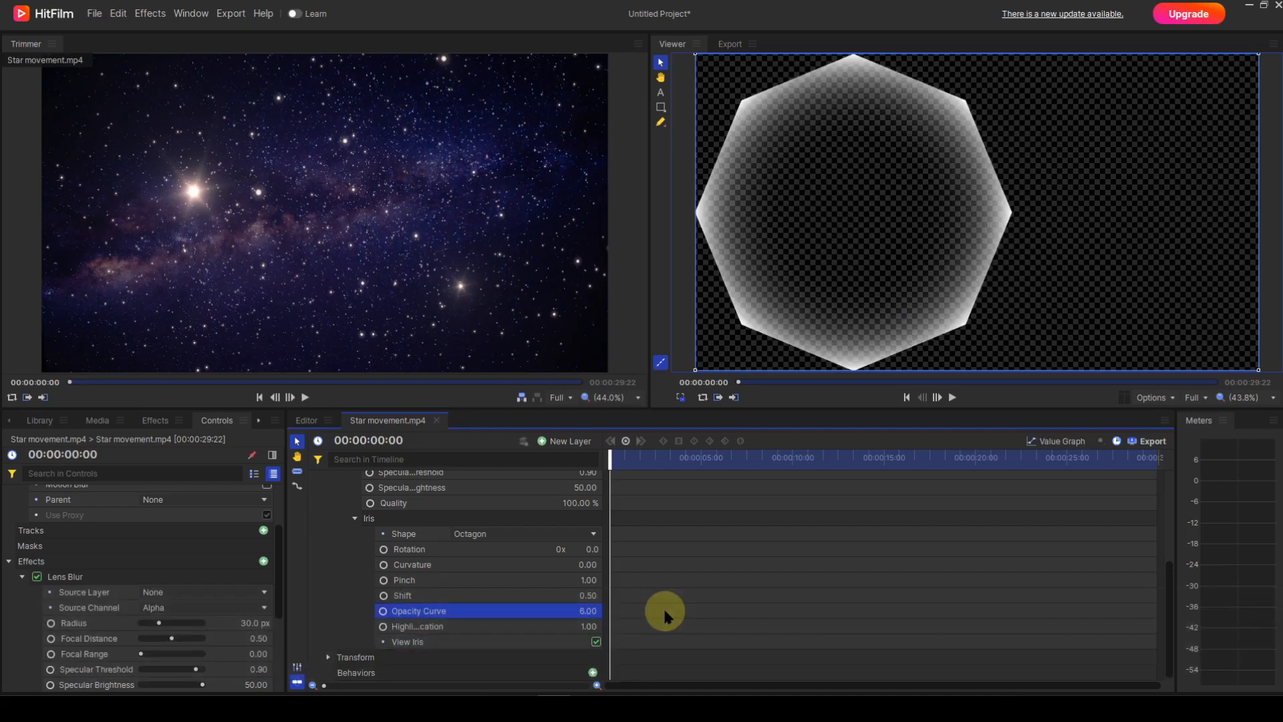
pyautogui.click(596, 640)
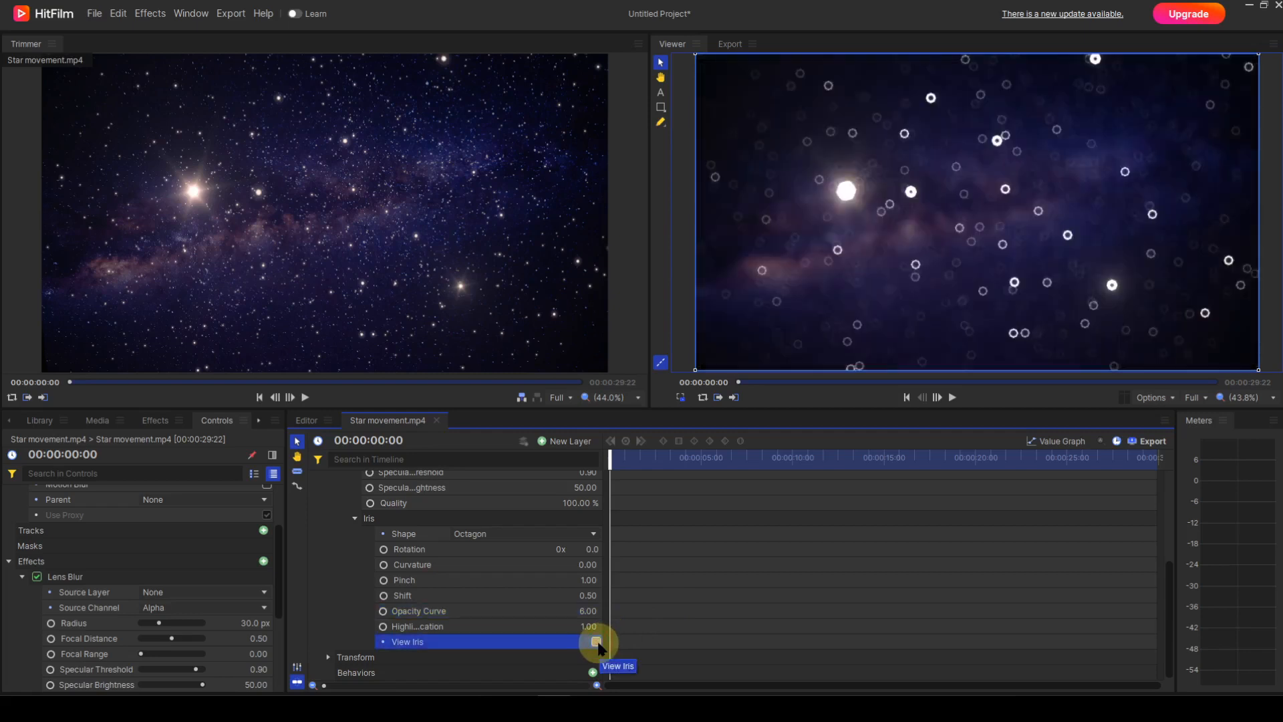
# Step: Examine a blurred star highlight up close, compare it with Lens Blur switched off and on, and scale the viewer back to fit
pyautogui.scroll(1, 1045, 226)
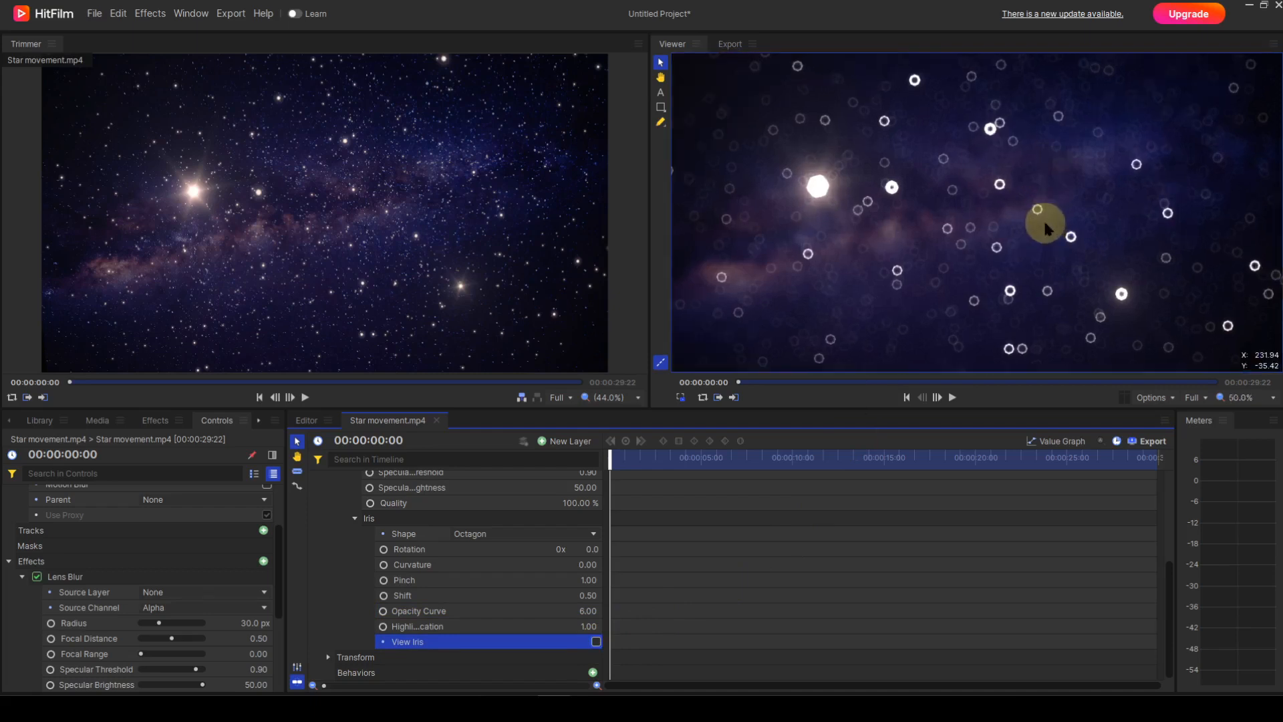
pyautogui.scroll(4, 1046, 225)
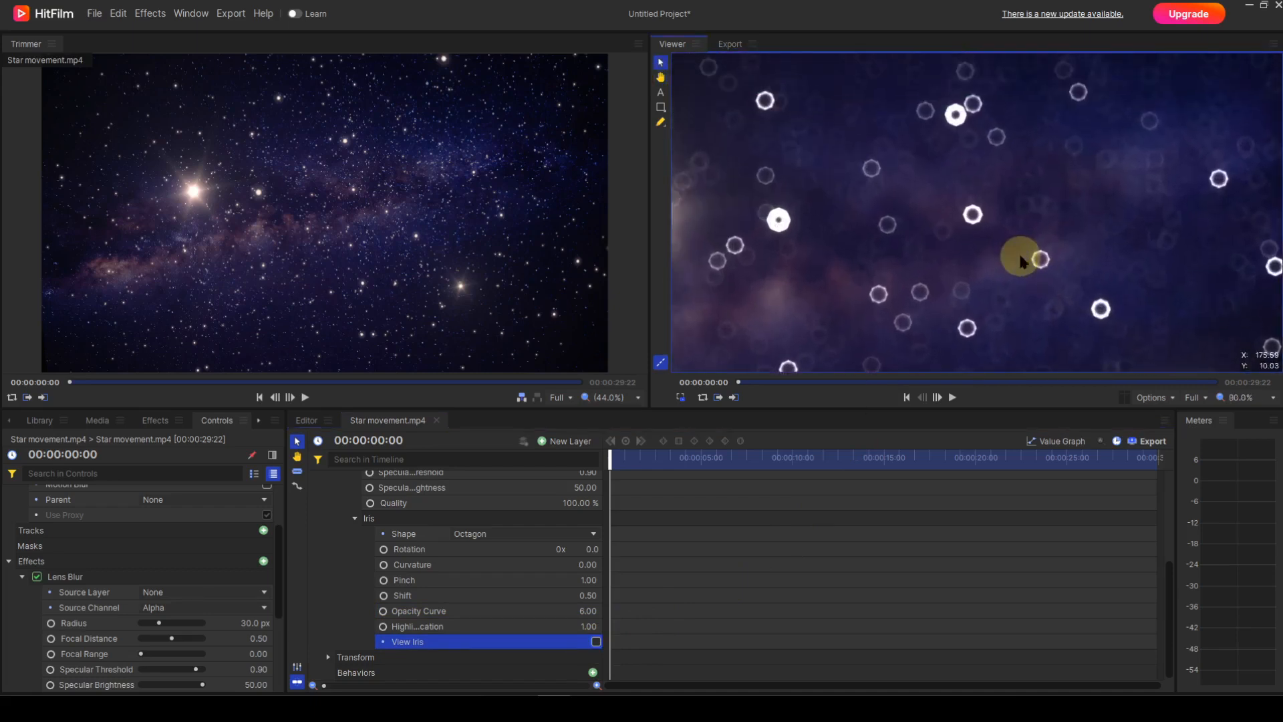
pyautogui.scroll(10, 1022, 261)
pyautogui.press('h')
pyautogui.moveTo(985, 220); pyautogui.dragTo(949, 155)
pyautogui.press('v')
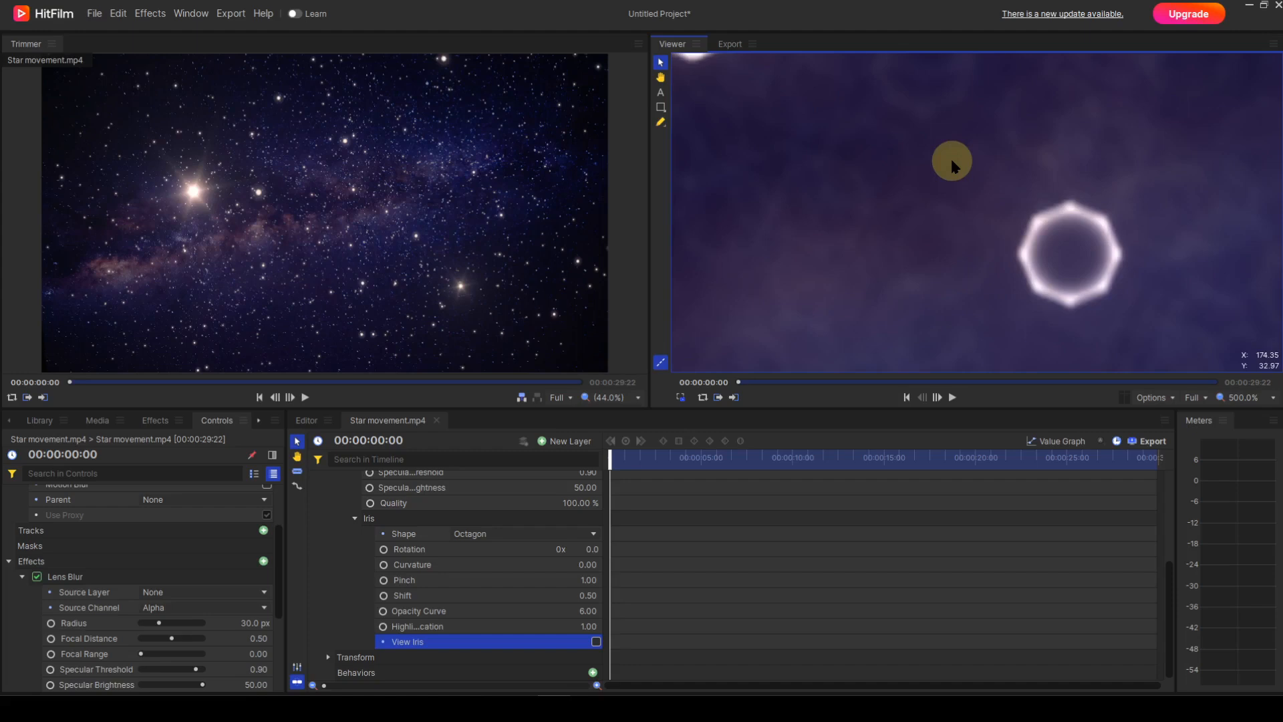
pyautogui.scroll(3, 504, 583)
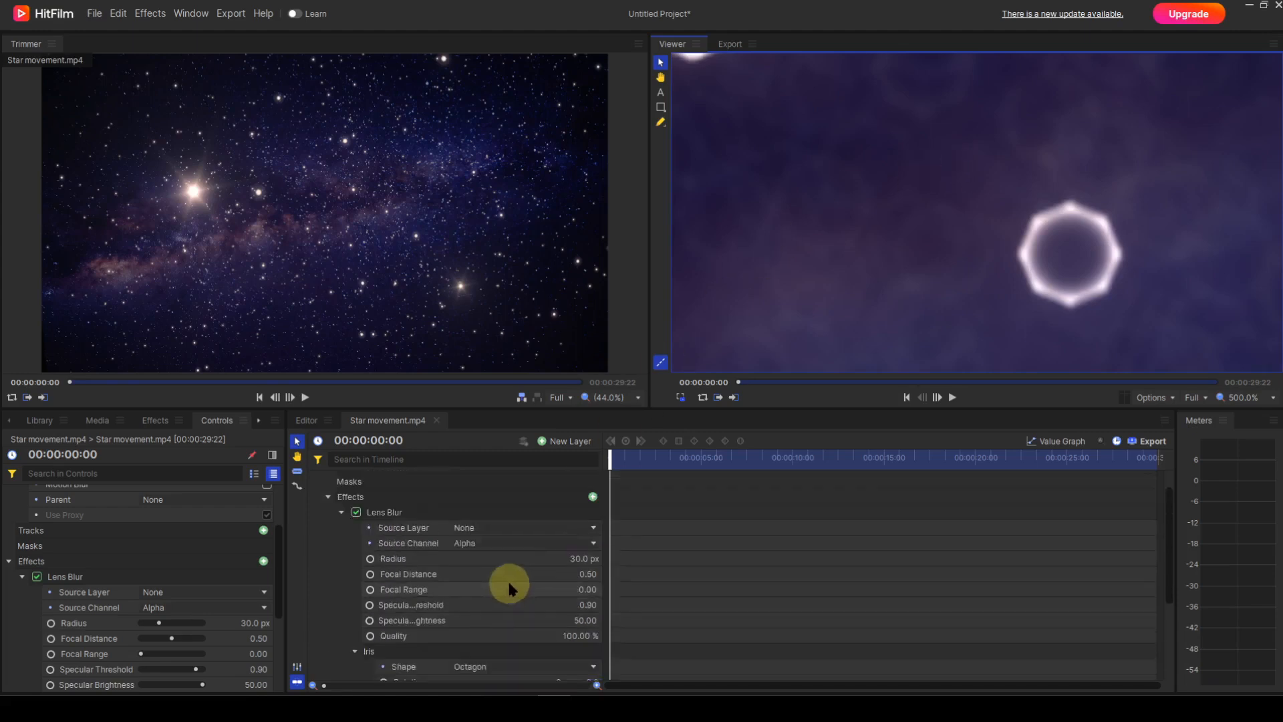
pyautogui.scroll(1, 507, 587)
pyautogui.click(356, 540)
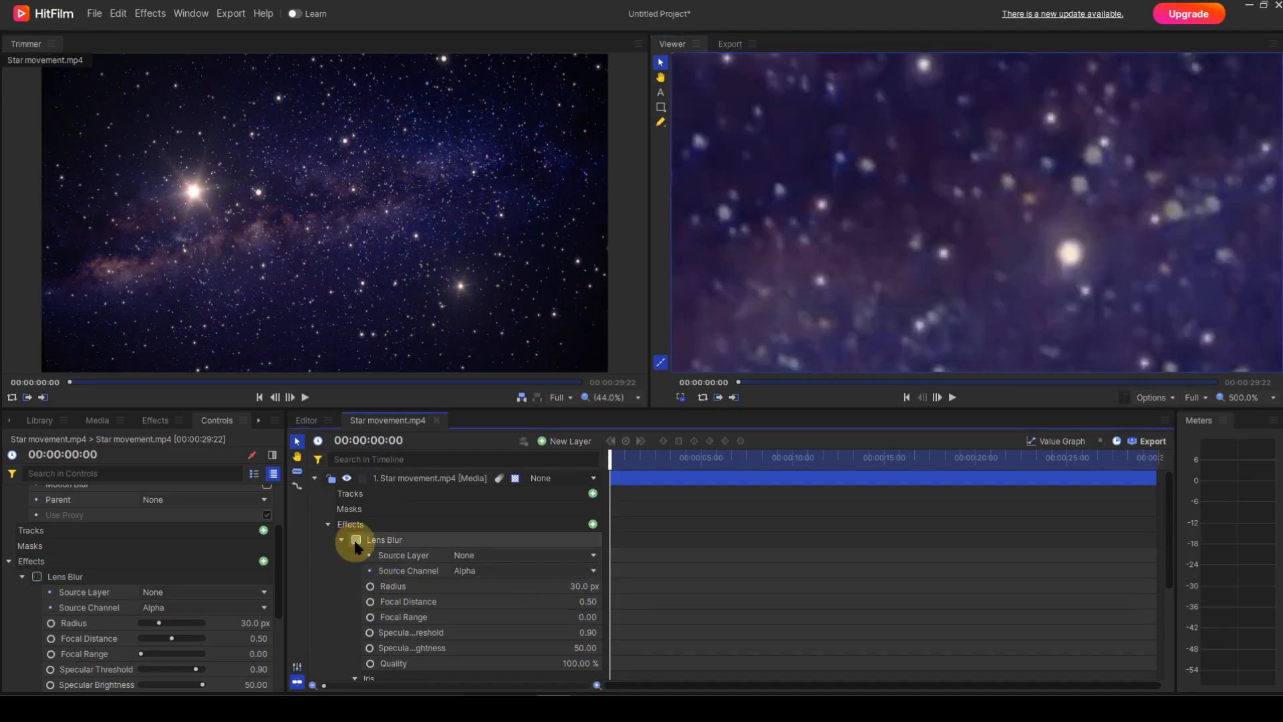
pyautogui.click(356, 539)
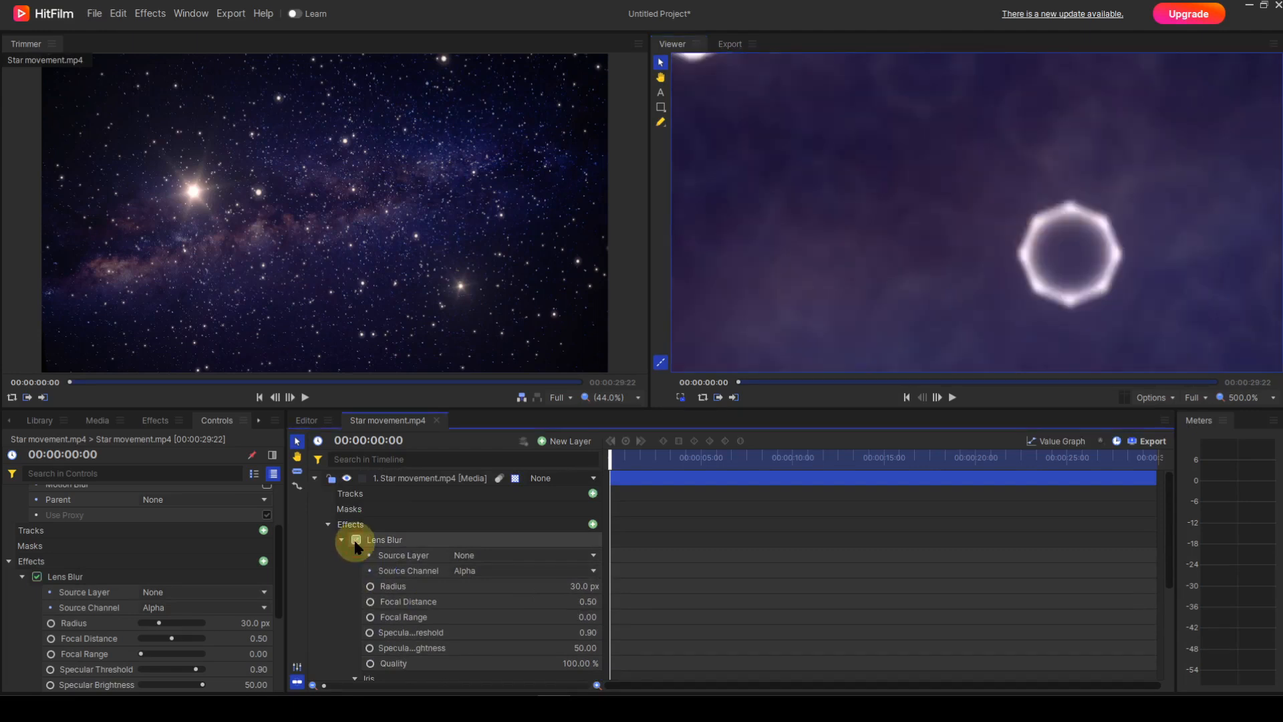
pyautogui.click(355, 540)
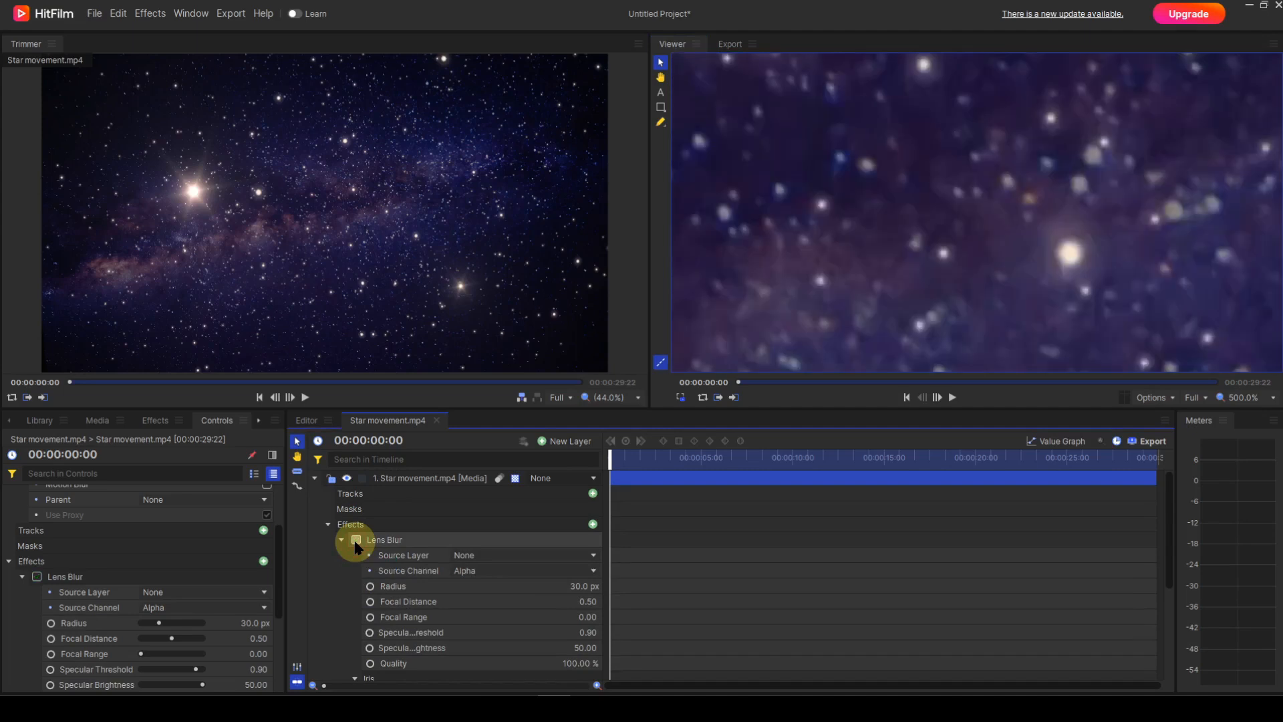
pyautogui.click(355, 540)
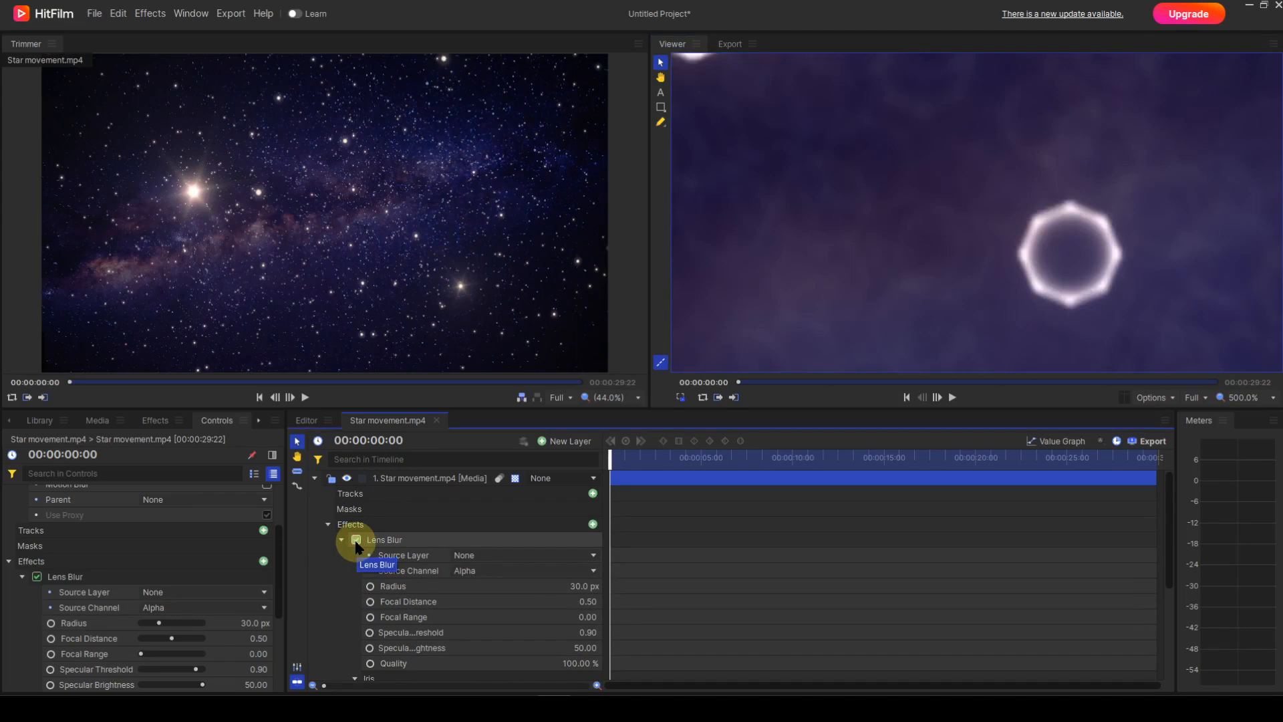
pyautogui.click(1243, 400)
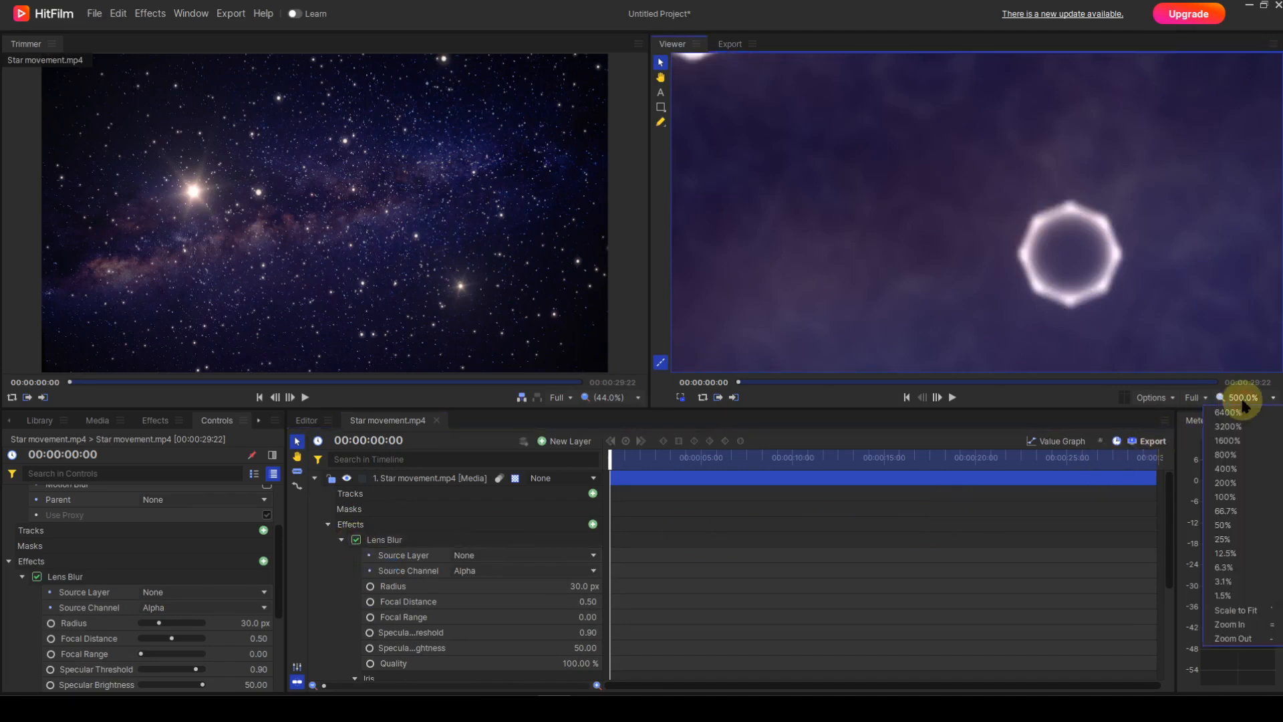
pyautogui.click(1236, 611)
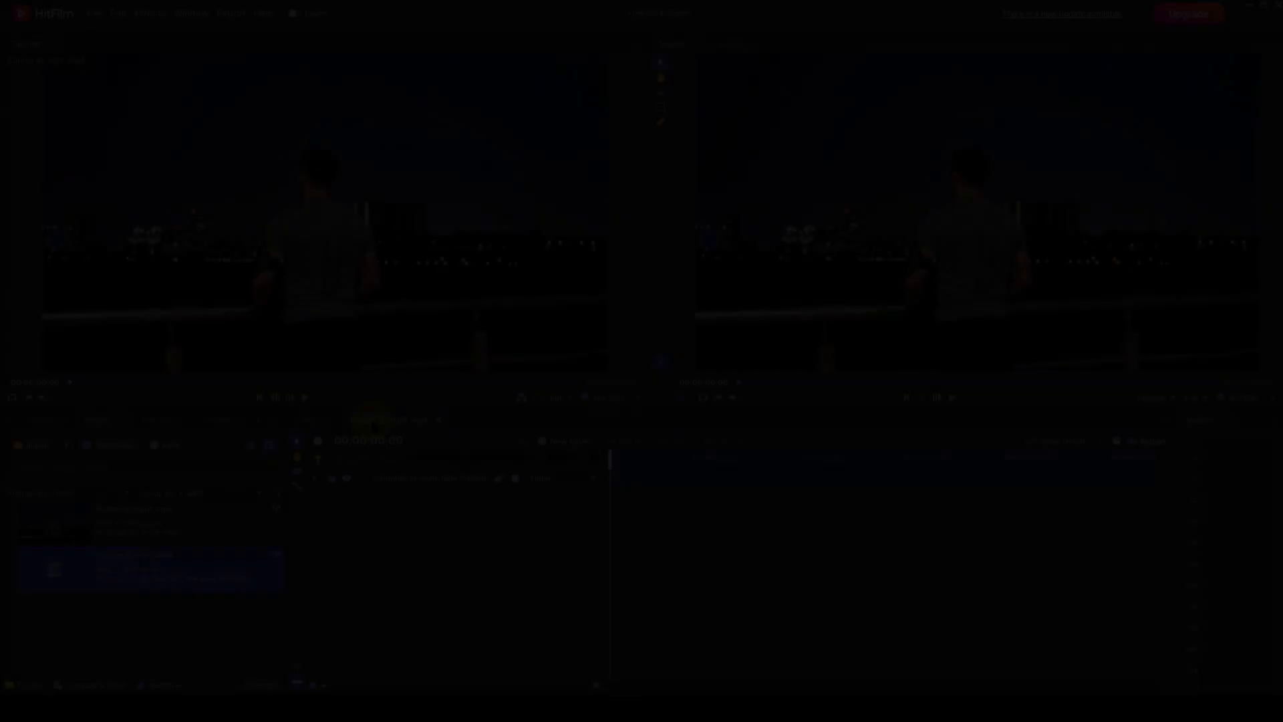
# Step: Add the Lens Blur effect to the Runner at night.mp4 layer and expand the effect's settings
pyautogui.click(371, 423)
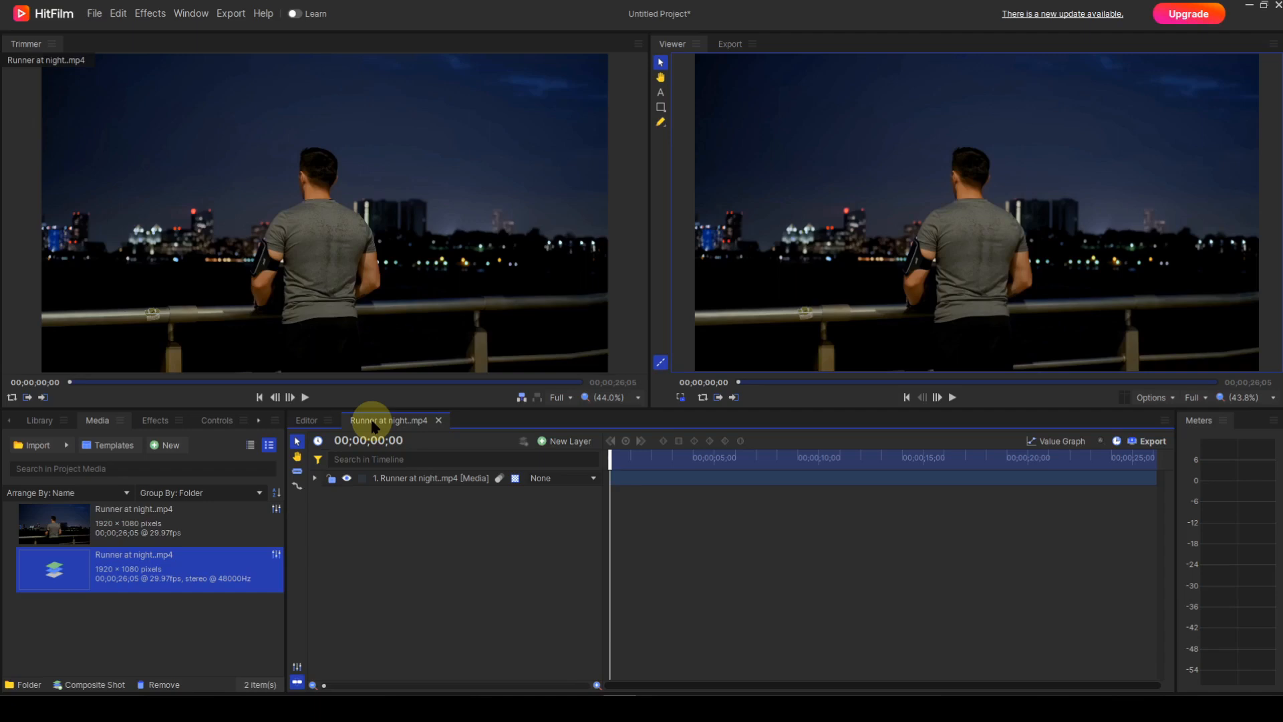
pyautogui.click(314, 478)
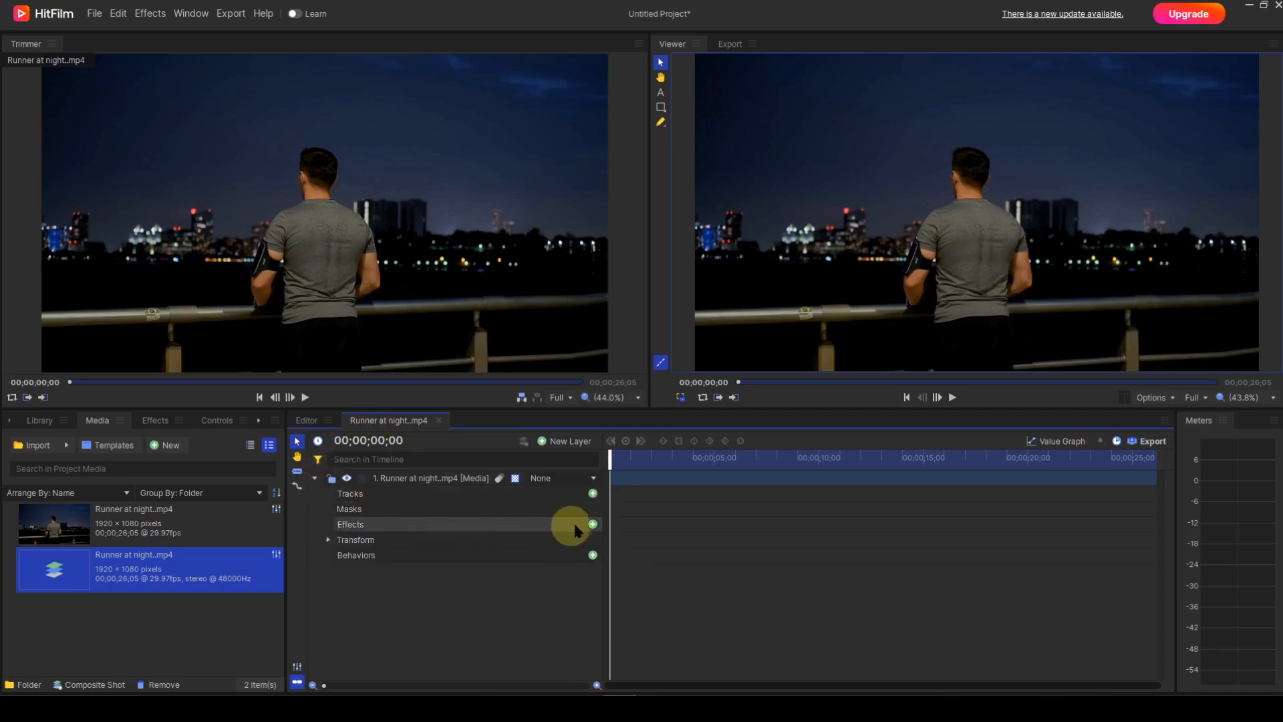
pyautogui.click(592, 523)
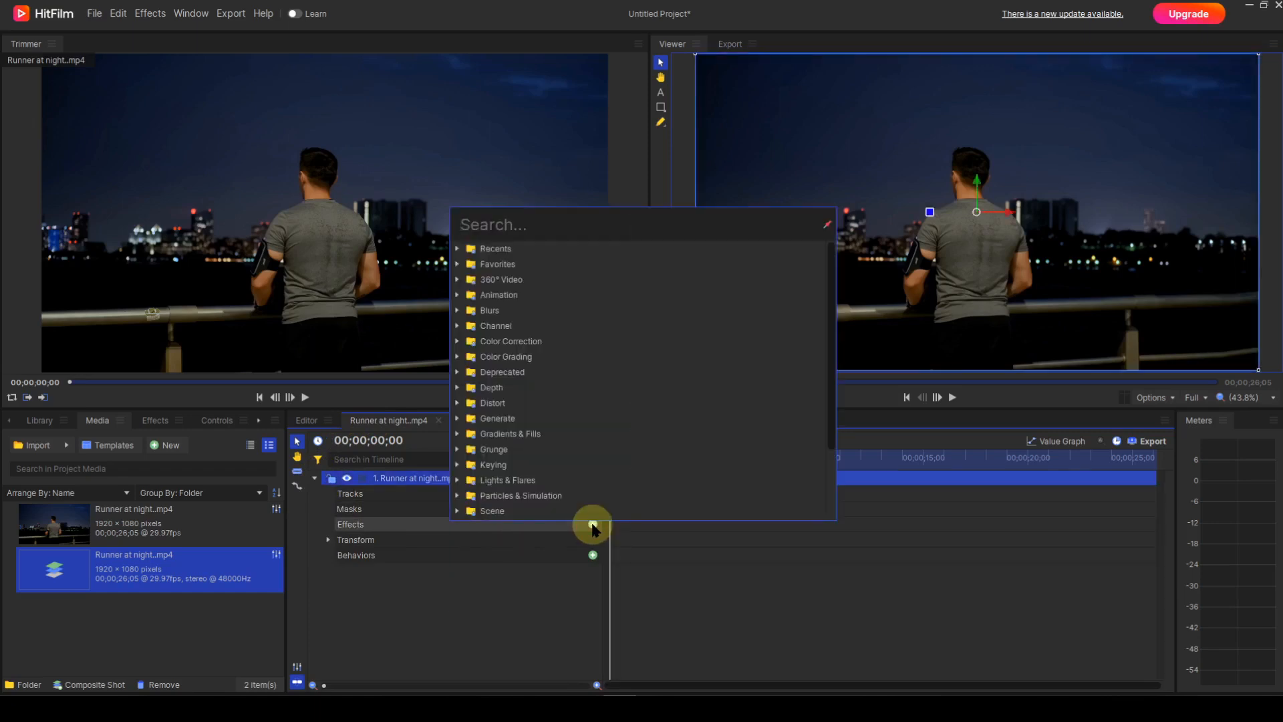
pyautogui.click(458, 249)
pyautogui.doubleClick(505, 266)
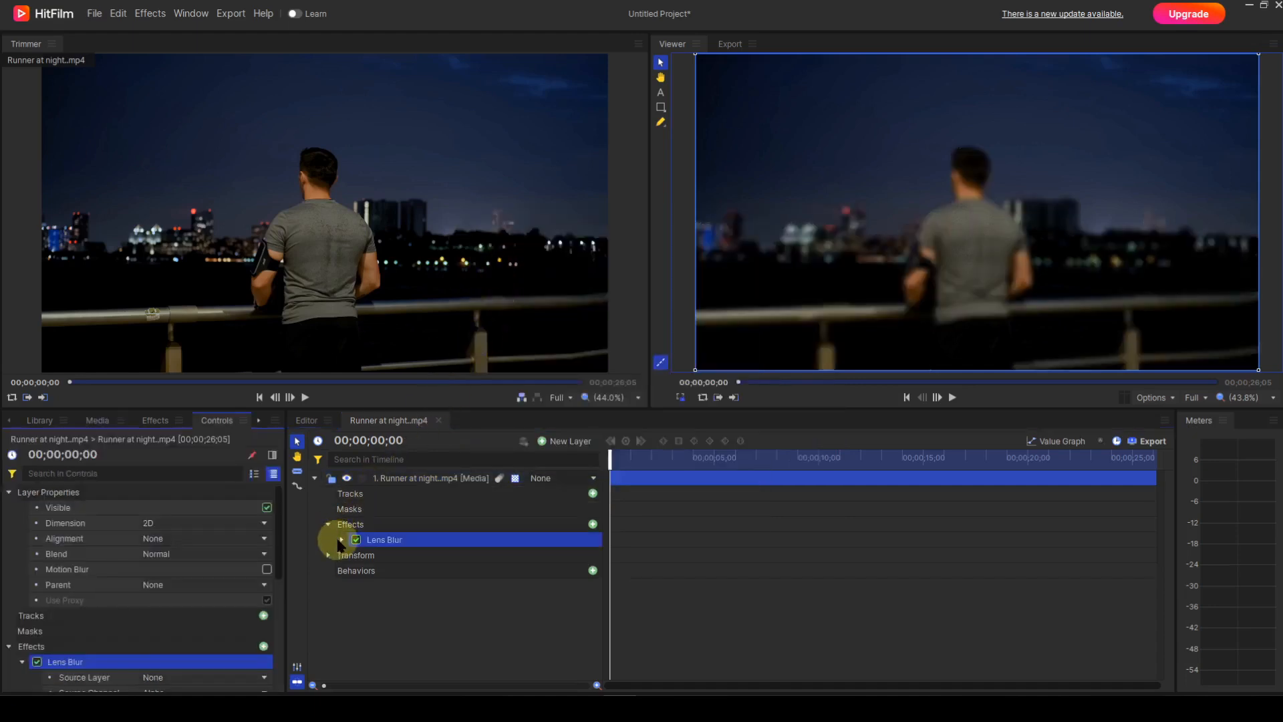
pyautogui.click(341, 540)
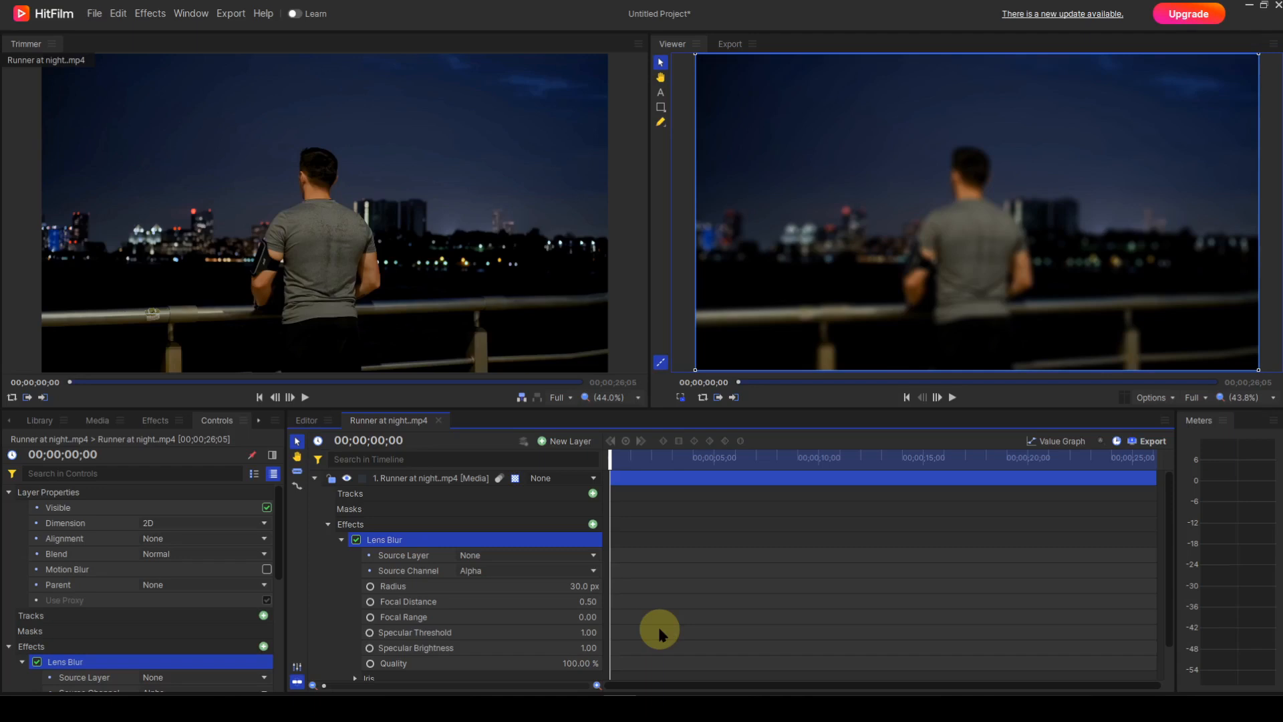
# Step: Set the runner clip's Lens Blur specular threshold to 0.90 and its specular brightness to 50.00
pyautogui.click(595, 631)
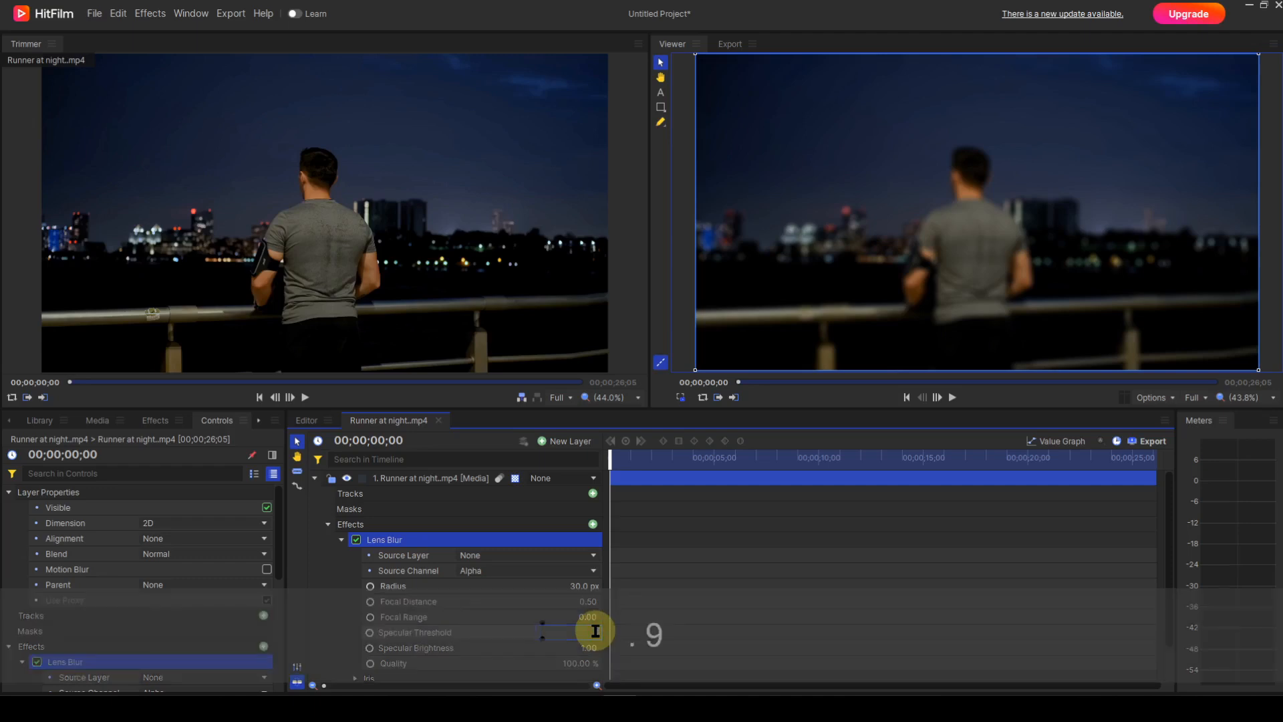
pyautogui.press('Return')
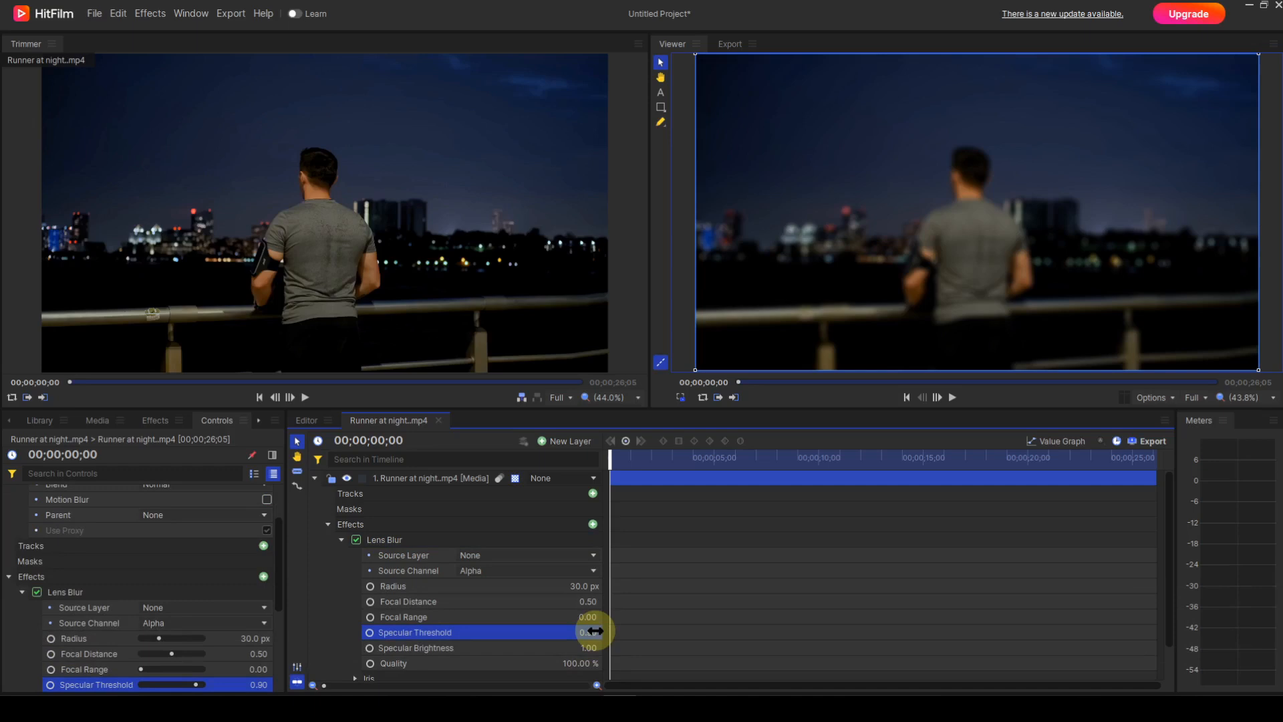
pyautogui.click(591, 647)
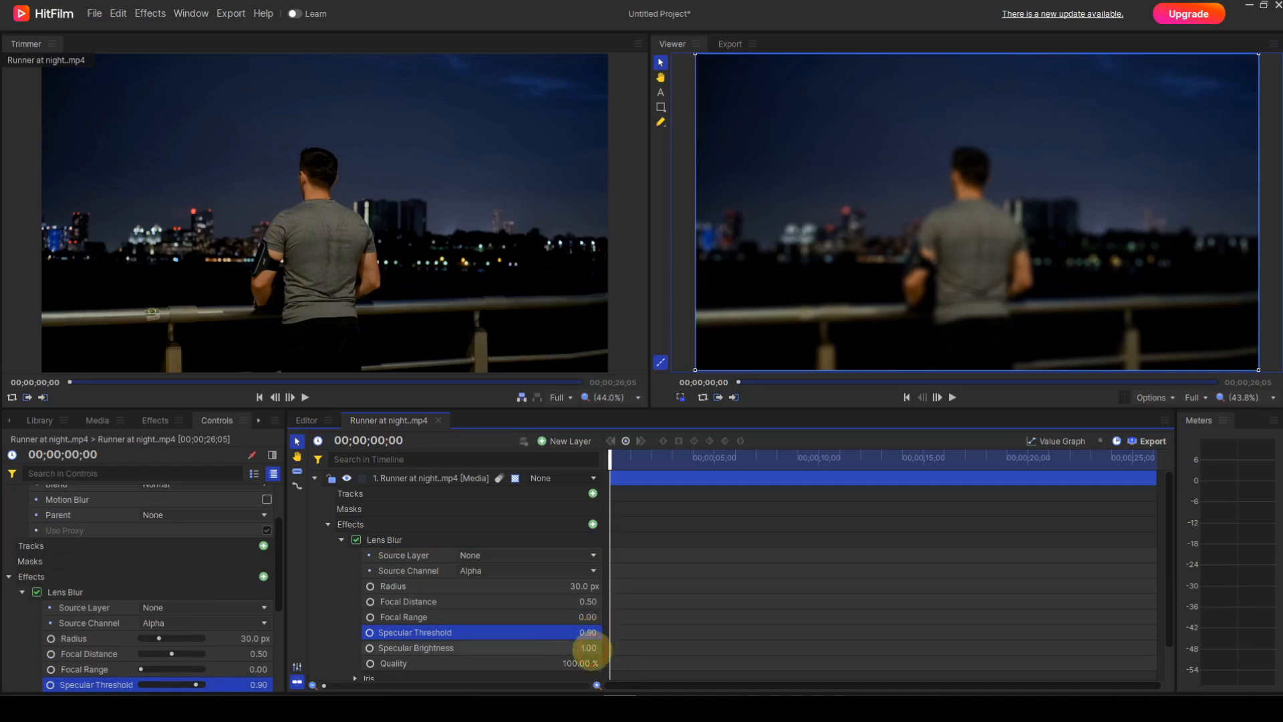
pyautogui.write('50')
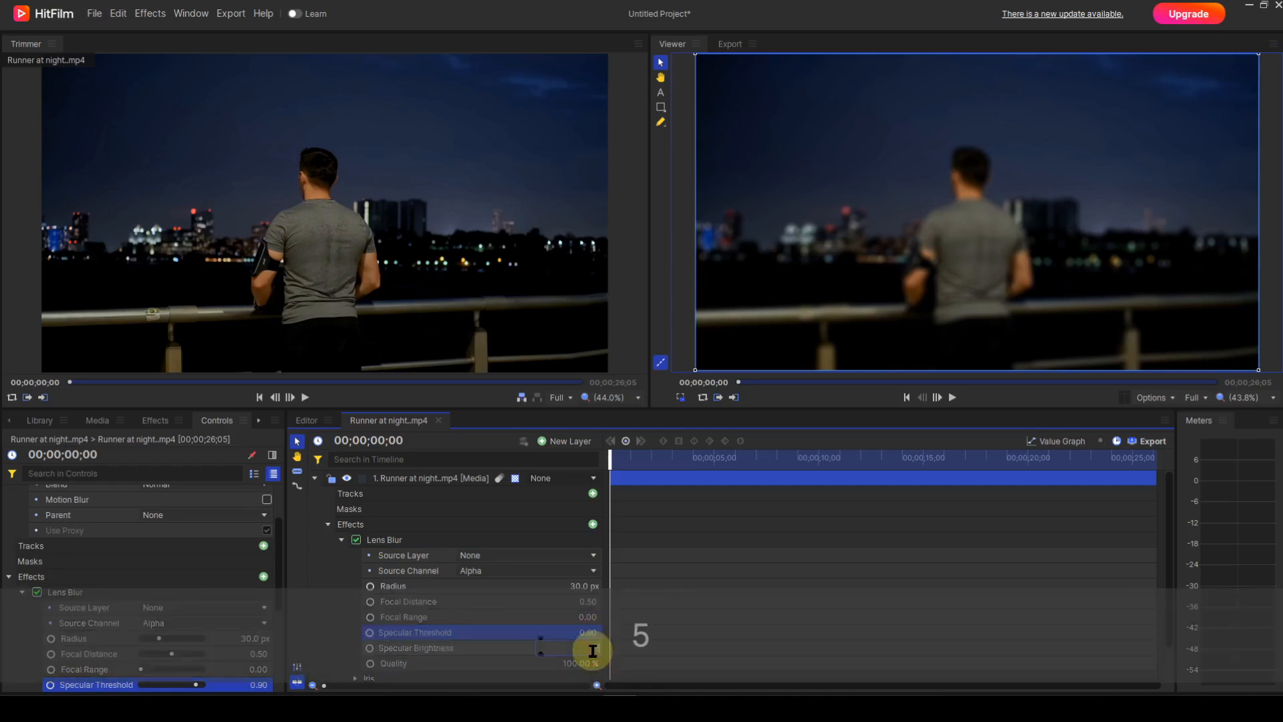
pyautogui.press('Return')
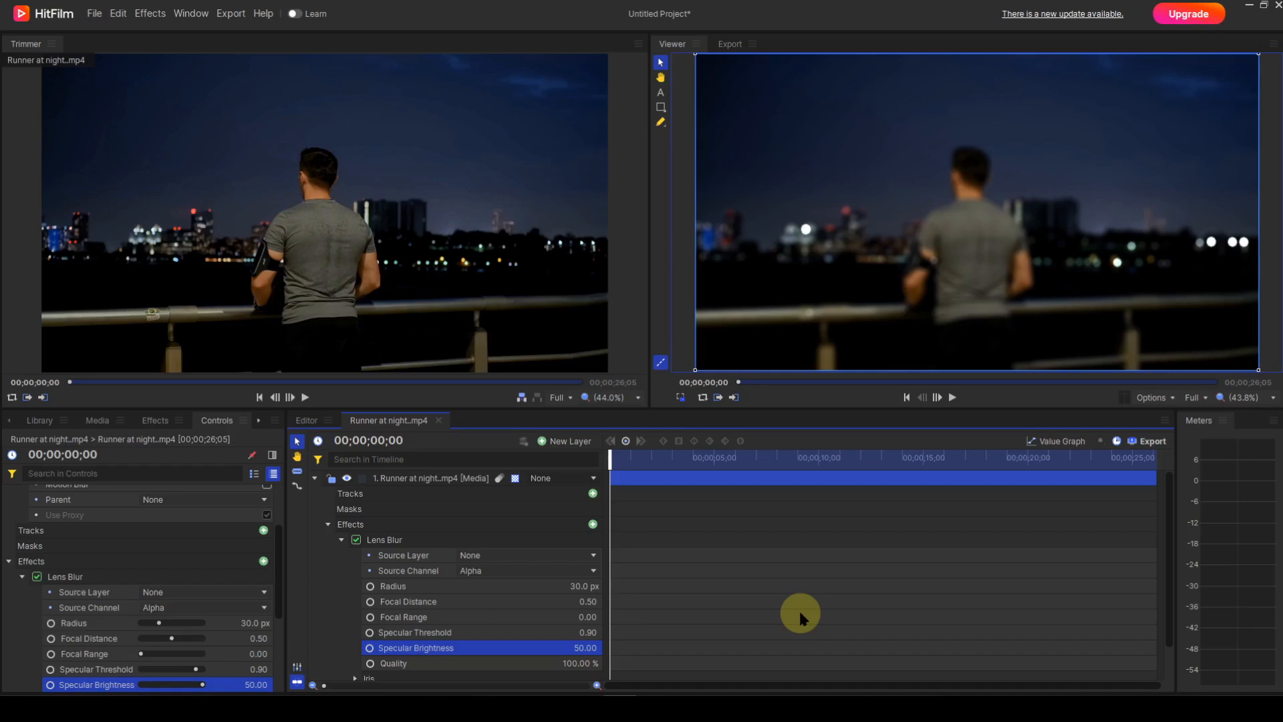
# Step: Expand the Iris settings of the runner clip's Lens Blur and enable View Iris
pyautogui.scroll(-1, 513, 602)
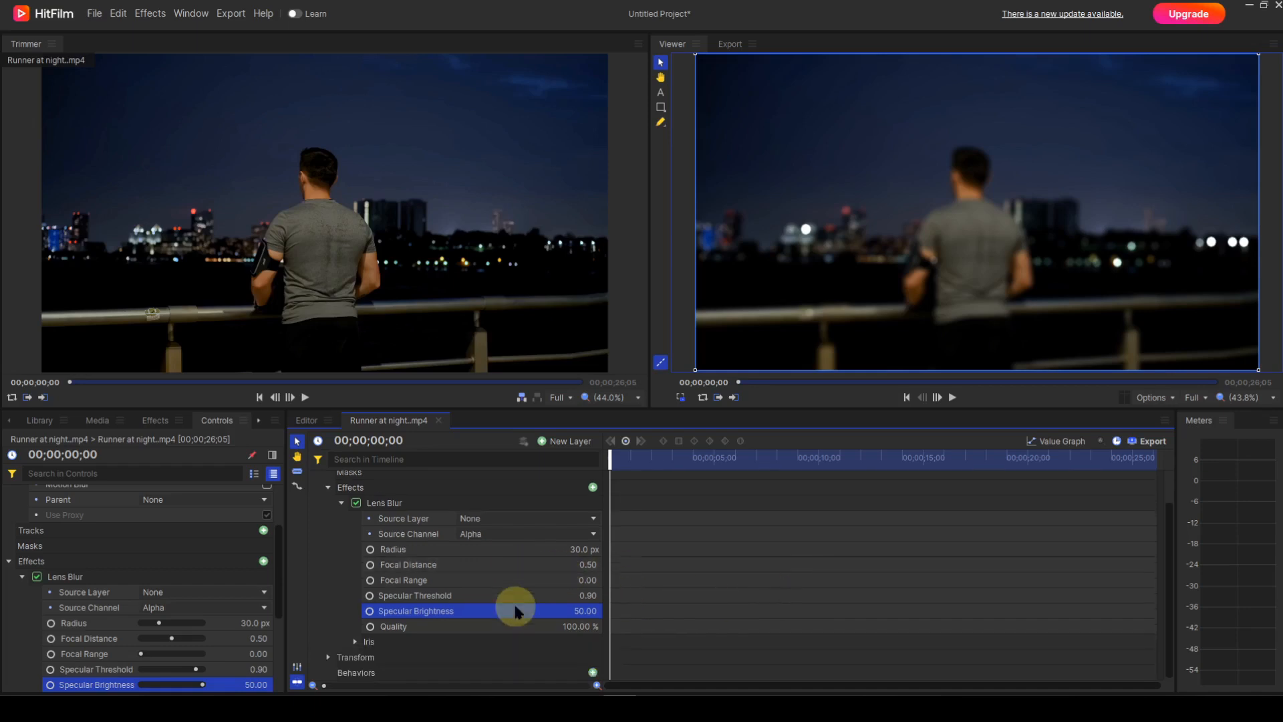
pyautogui.click(355, 642)
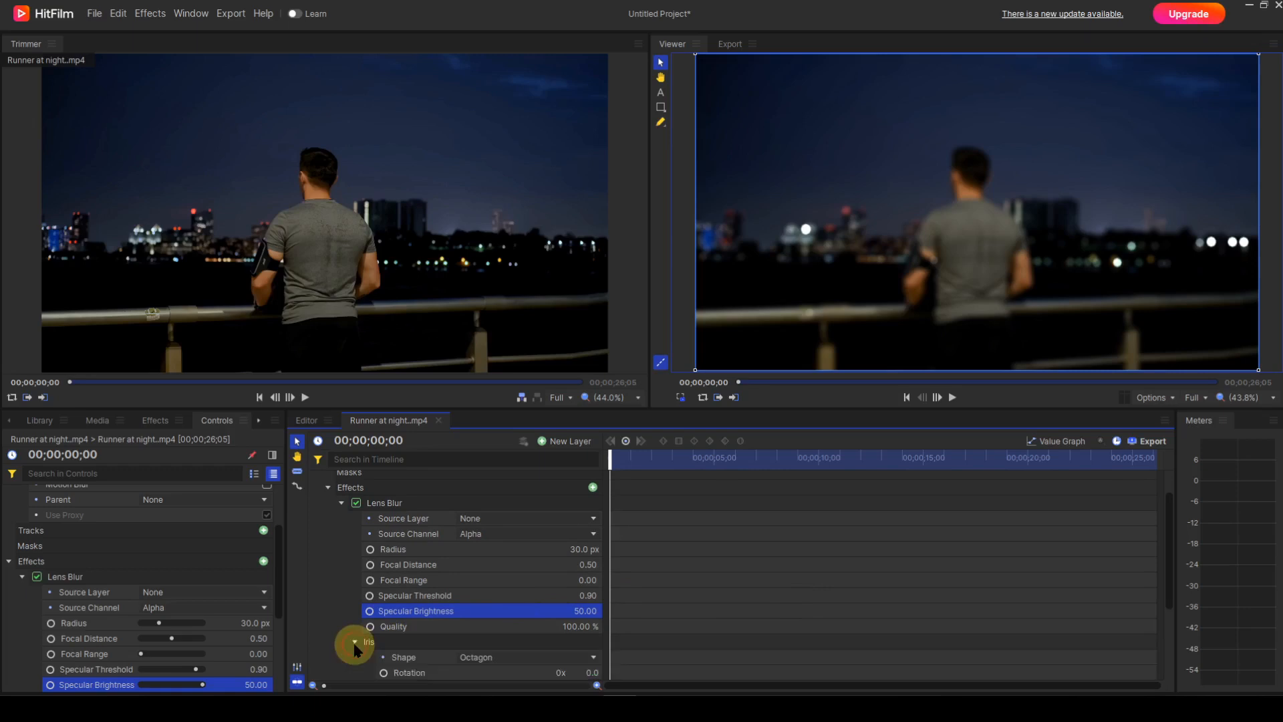
pyautogui.scroll(-3, 444, 610)
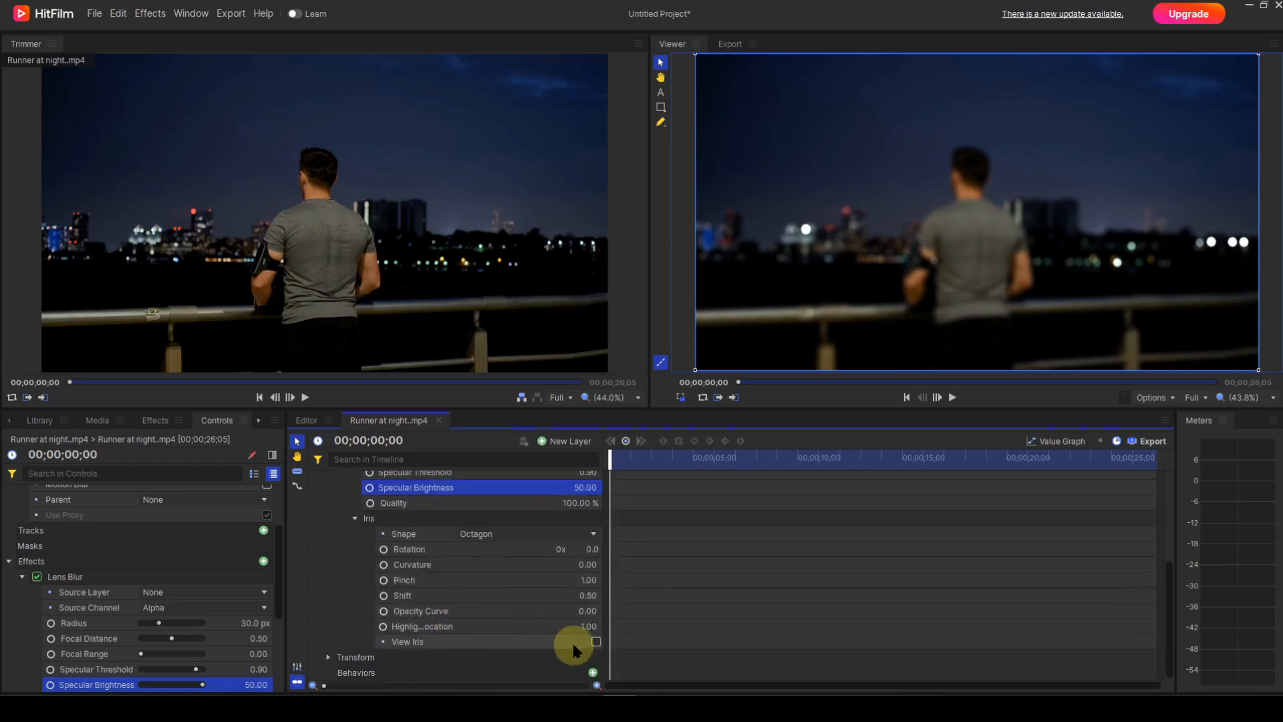
pyautogui.click(595, 641)
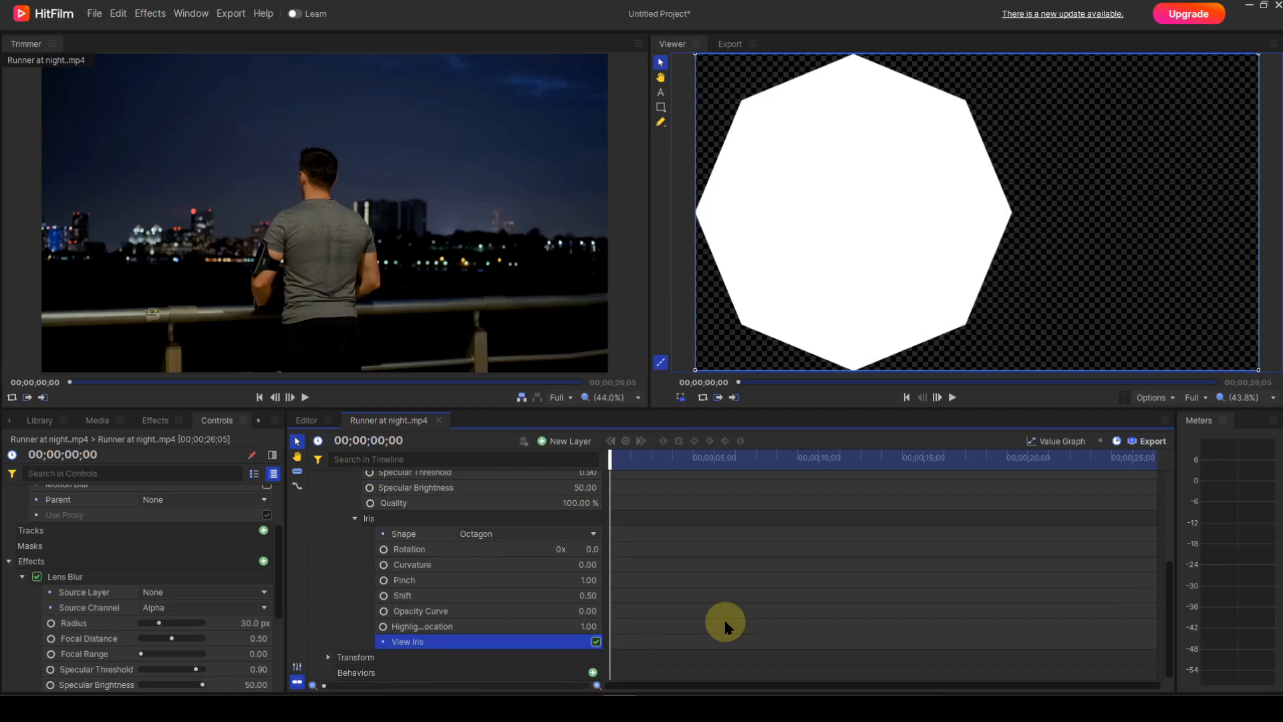
# Step: Set the runner clip's iris opacity curve to 25.00 and disable View Iris
pyautogui.click(587, 610)
pyautogui.write('2')
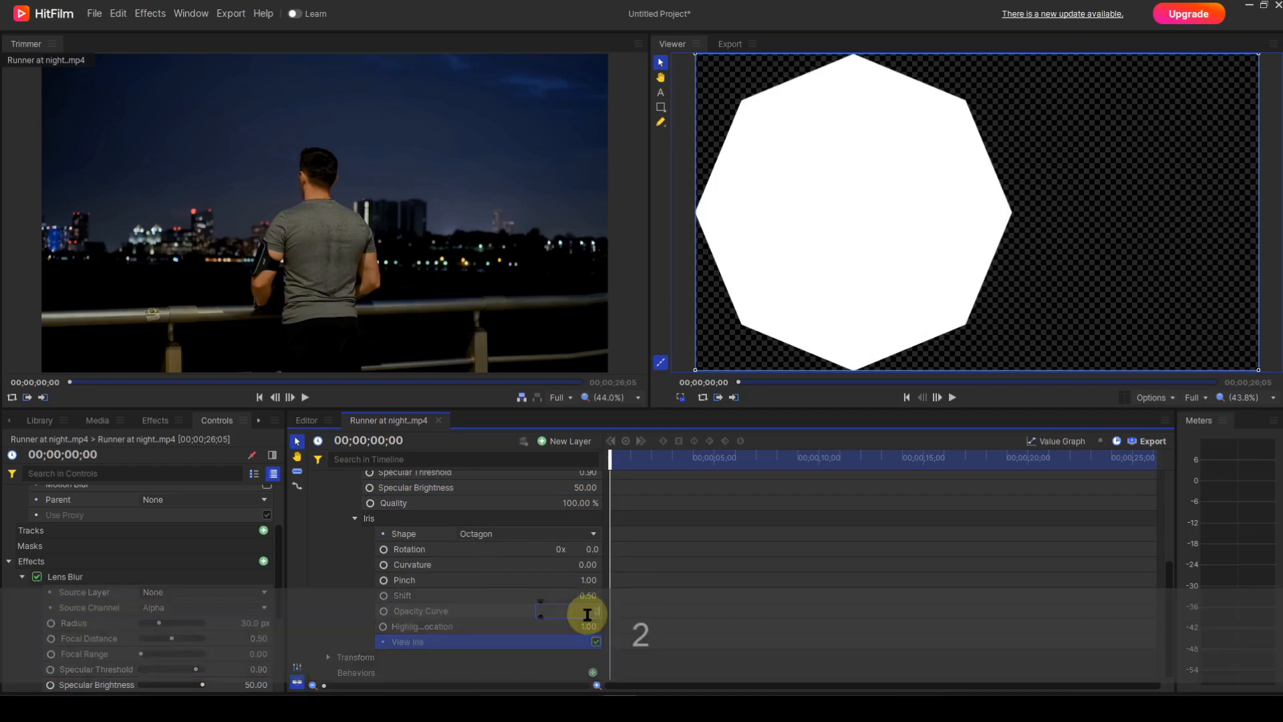
pyautogui.write('5')
pyautogui.press('Return')
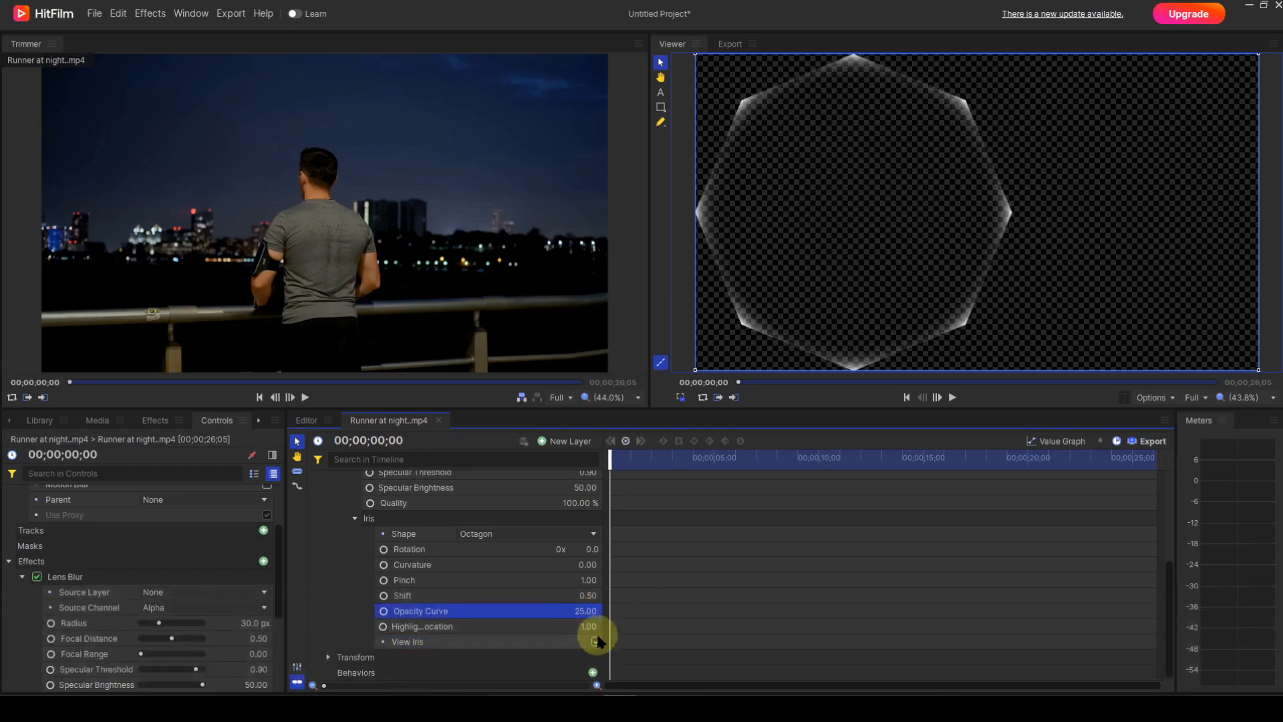
pyautogui.click(598, 642)
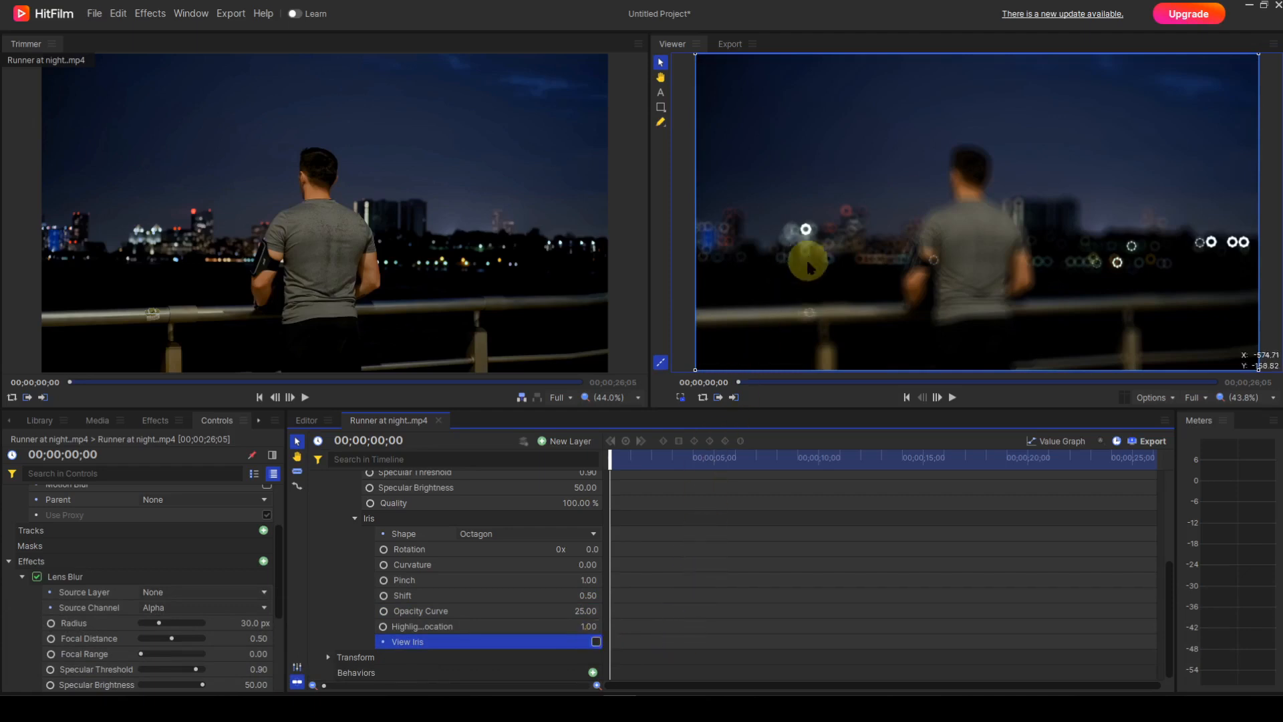
# Step: Examine the blurred city light highlights beside the runner up close, and scale the viewer back to fit
pyautogui.scroll(5, 1127, 307)
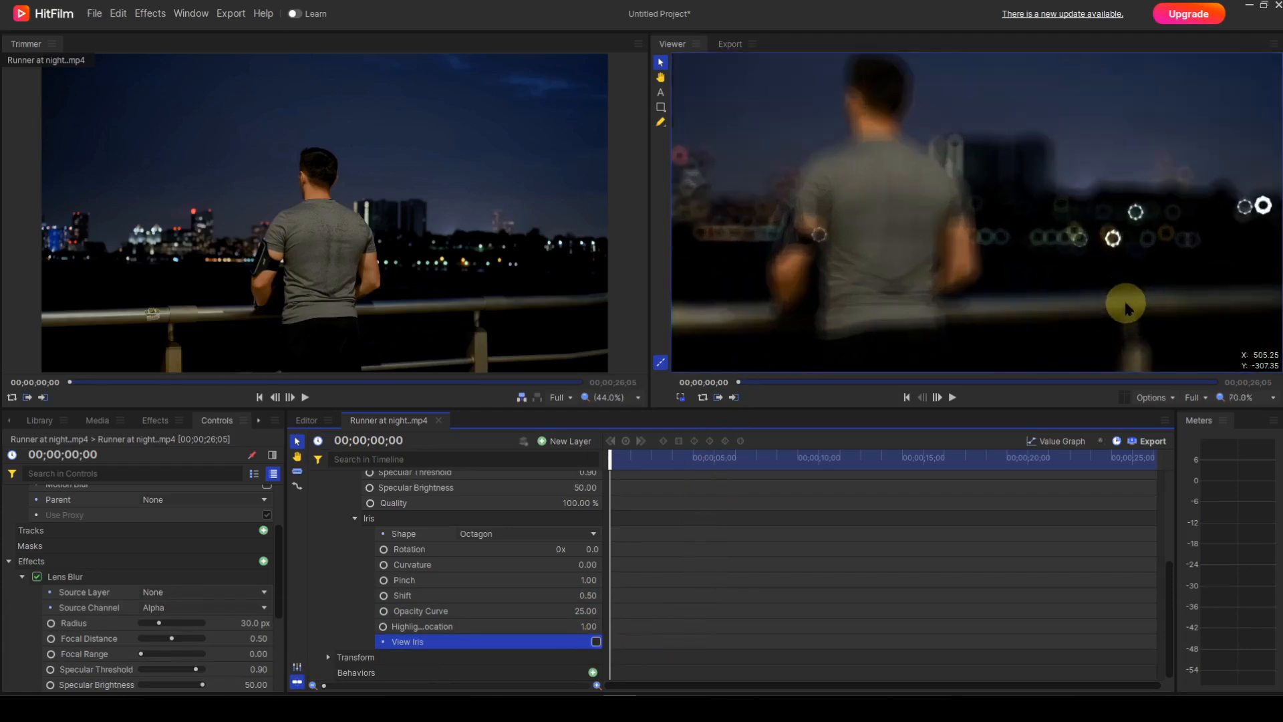
pyautogui.press('h')
pyautogui.moveTo(1097, 218); pyautogui.dragTo(974, 332)
pyautogui.press('v')
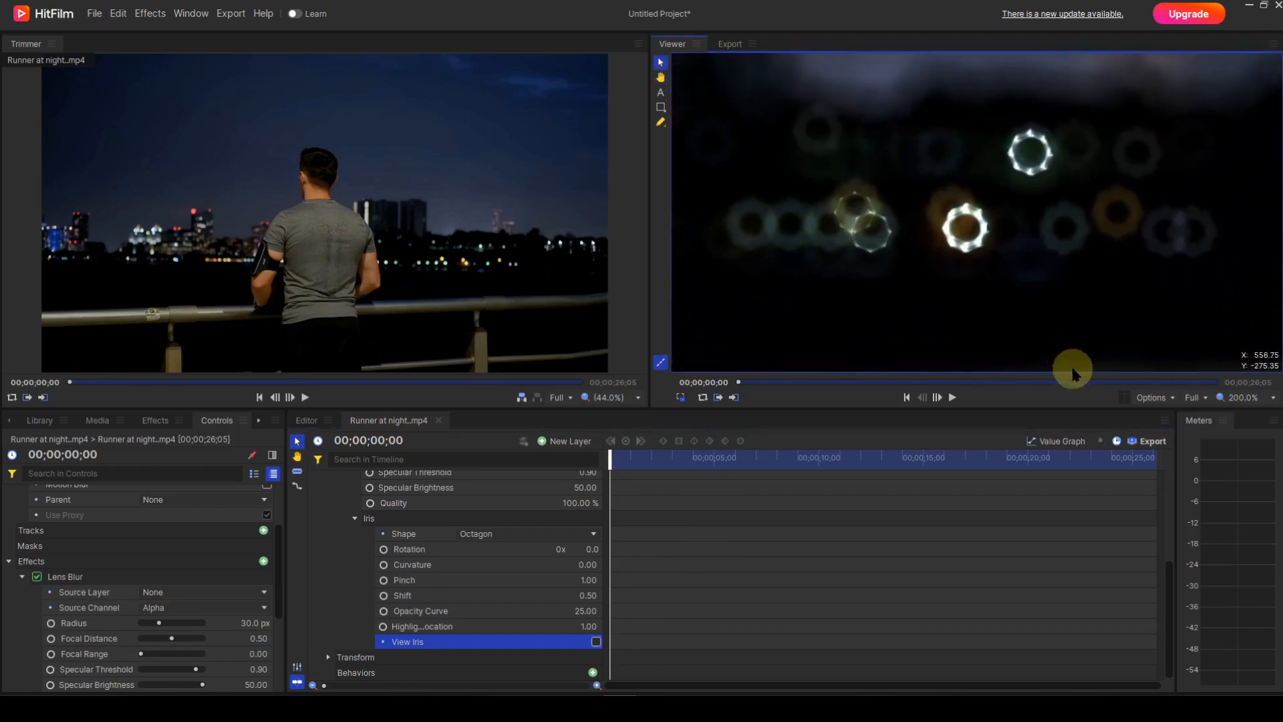
pyautogui.click(1238, 397)
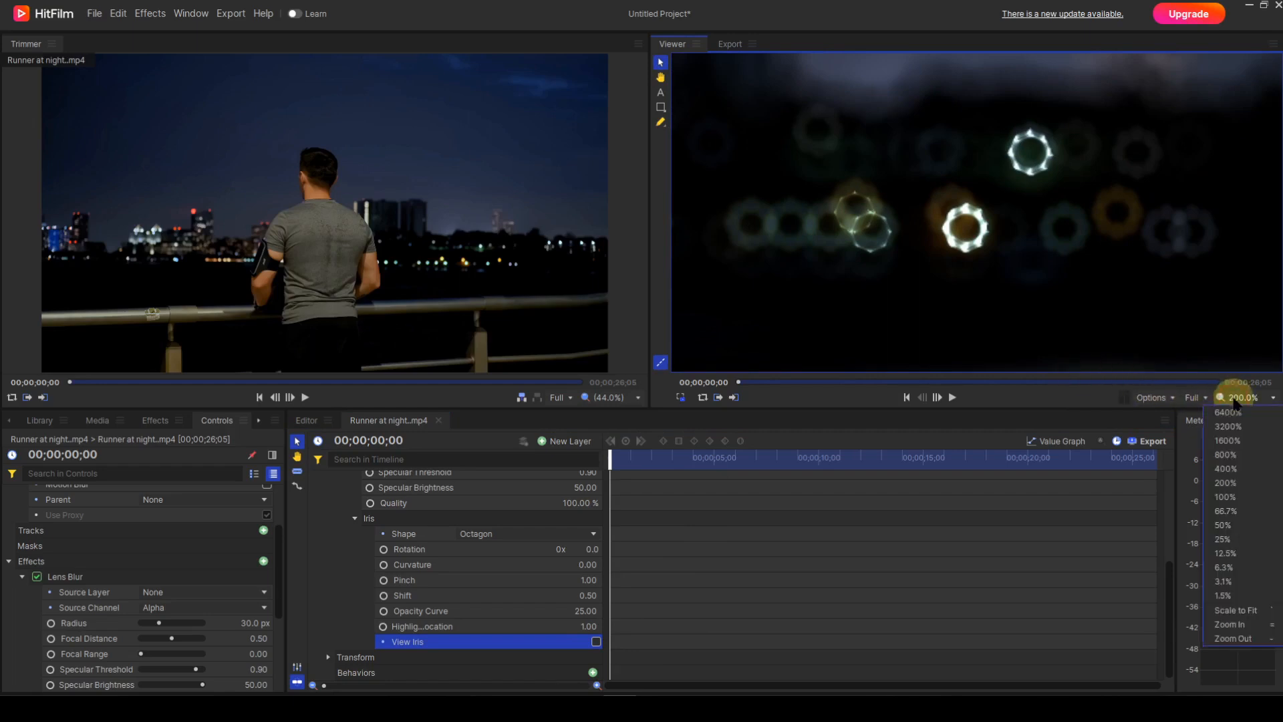
pyautogui.click(1262, 612)
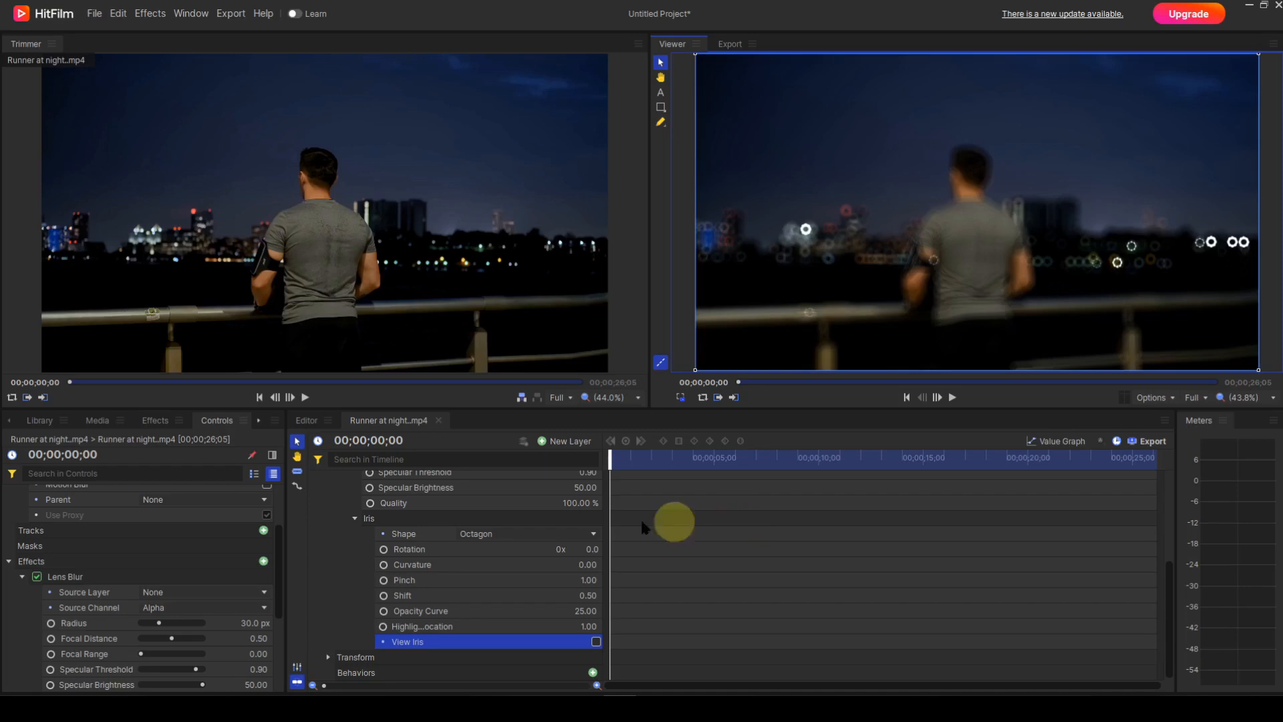
# Step: Make a new composite shot from the Runner at night video clip and name it Map
pyautogui.click(96, 421)
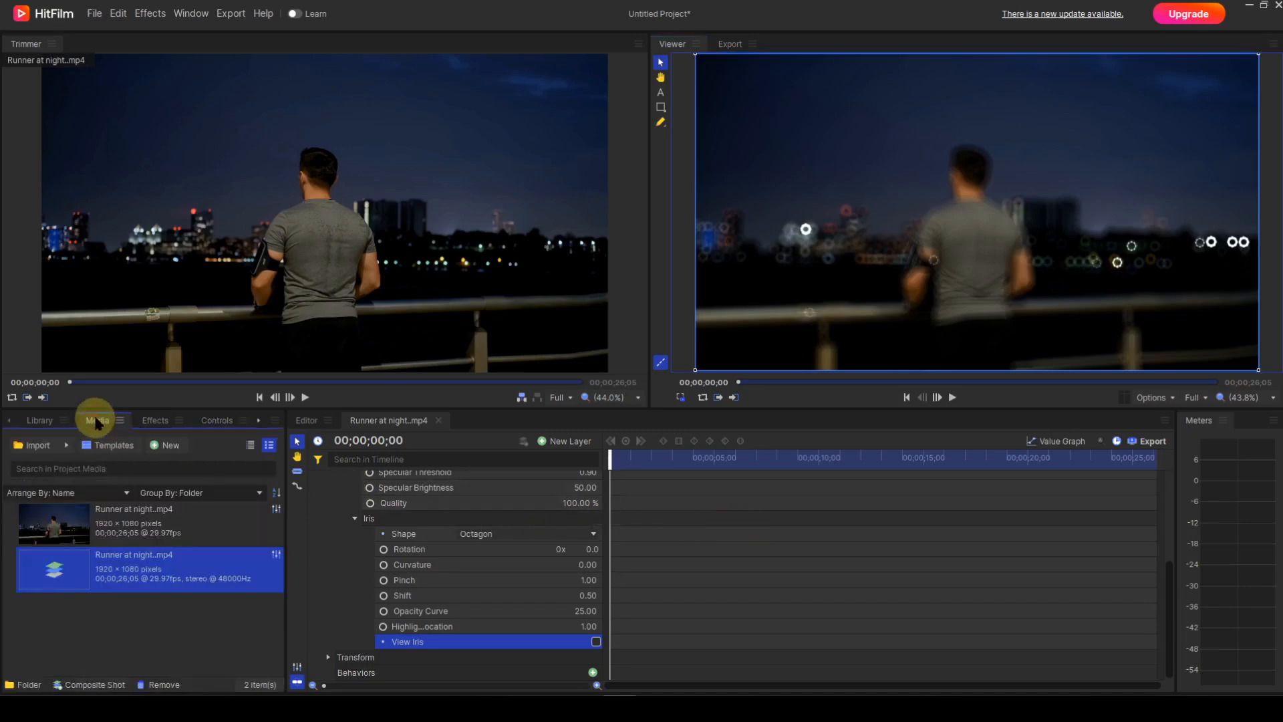
pyautogui.click(126, 523)
pyautogui.rightClick(126, 523)
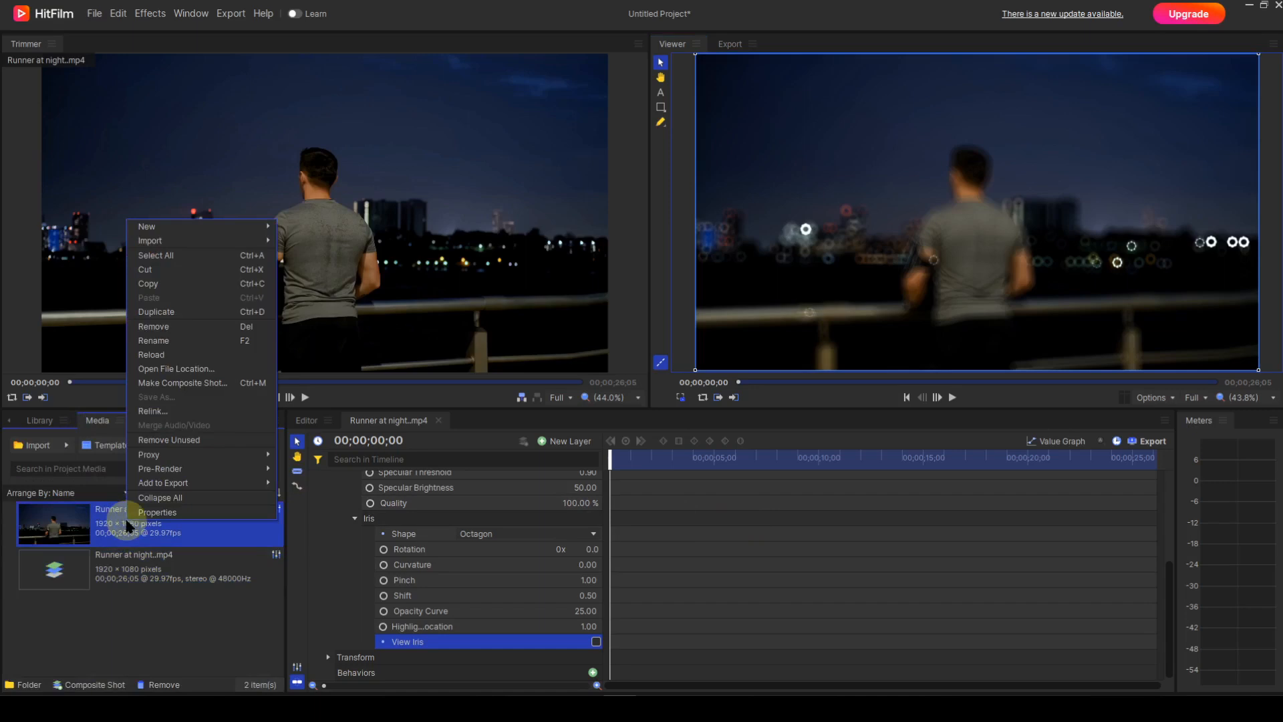
pyautogui.click(205, 385)
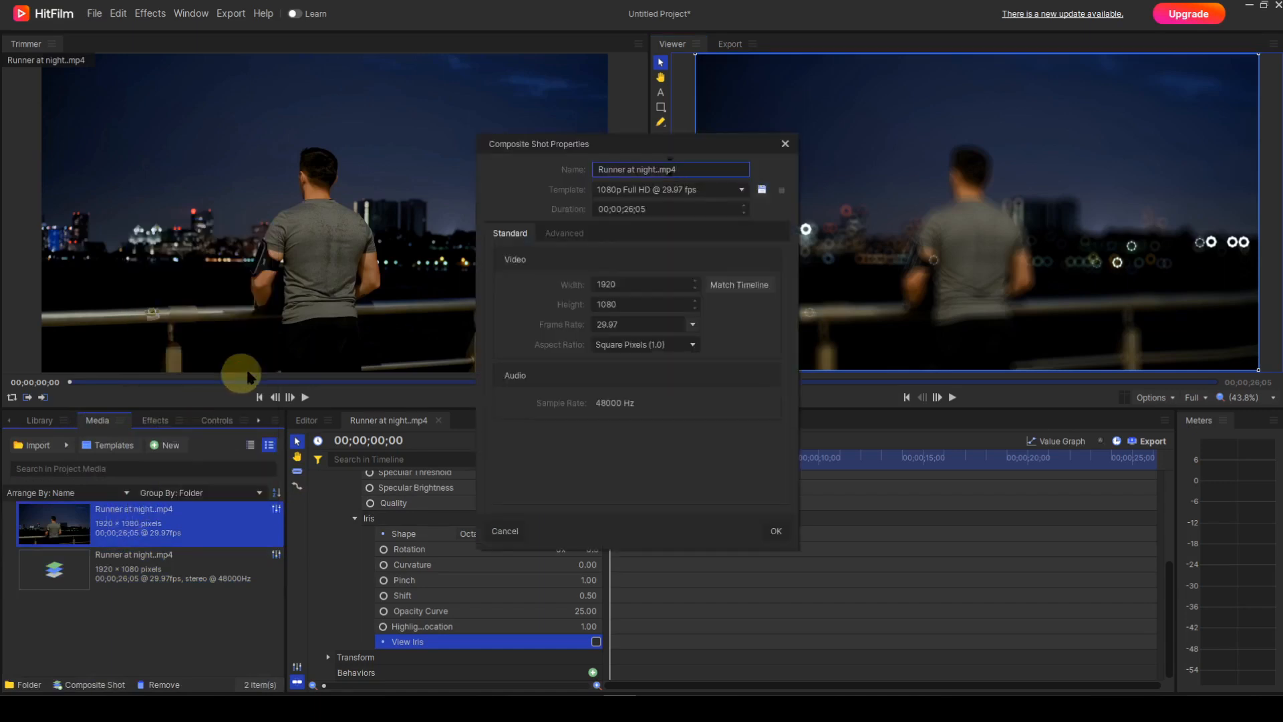
pyautogui.moveTo(683, 168); pyautogui.dragTo(555, 164)
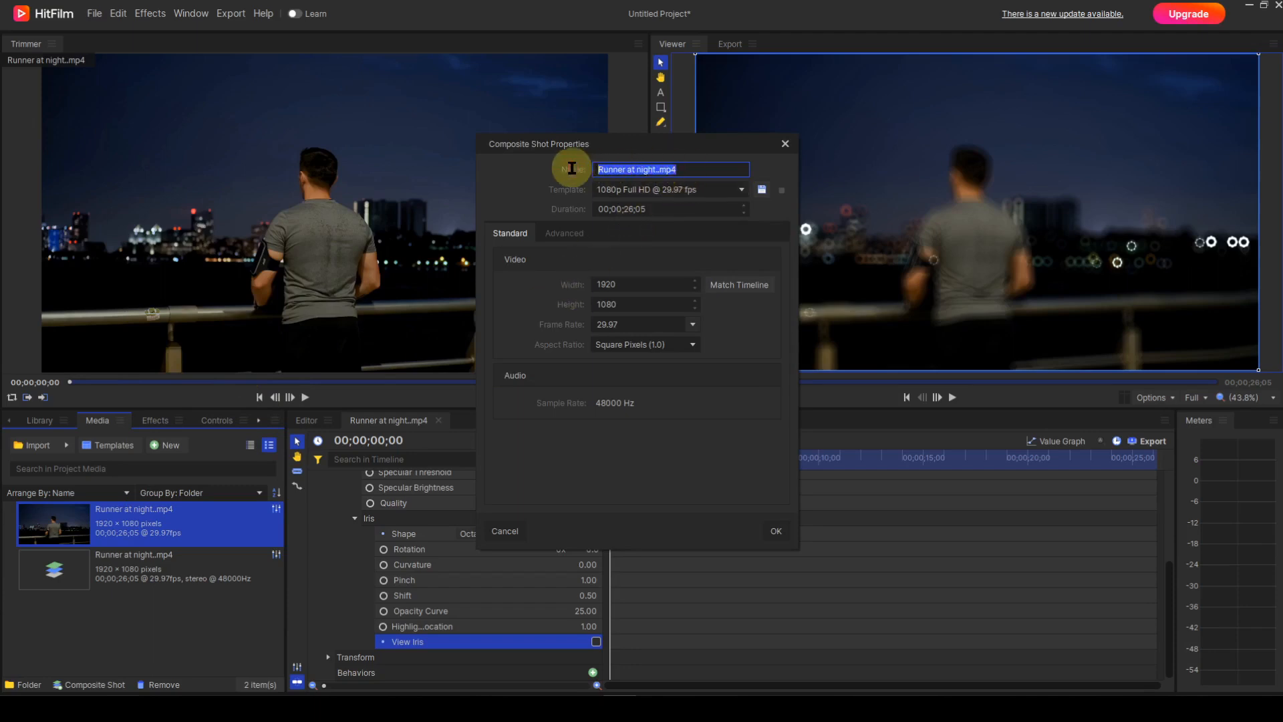
pyautogui.write('Map')
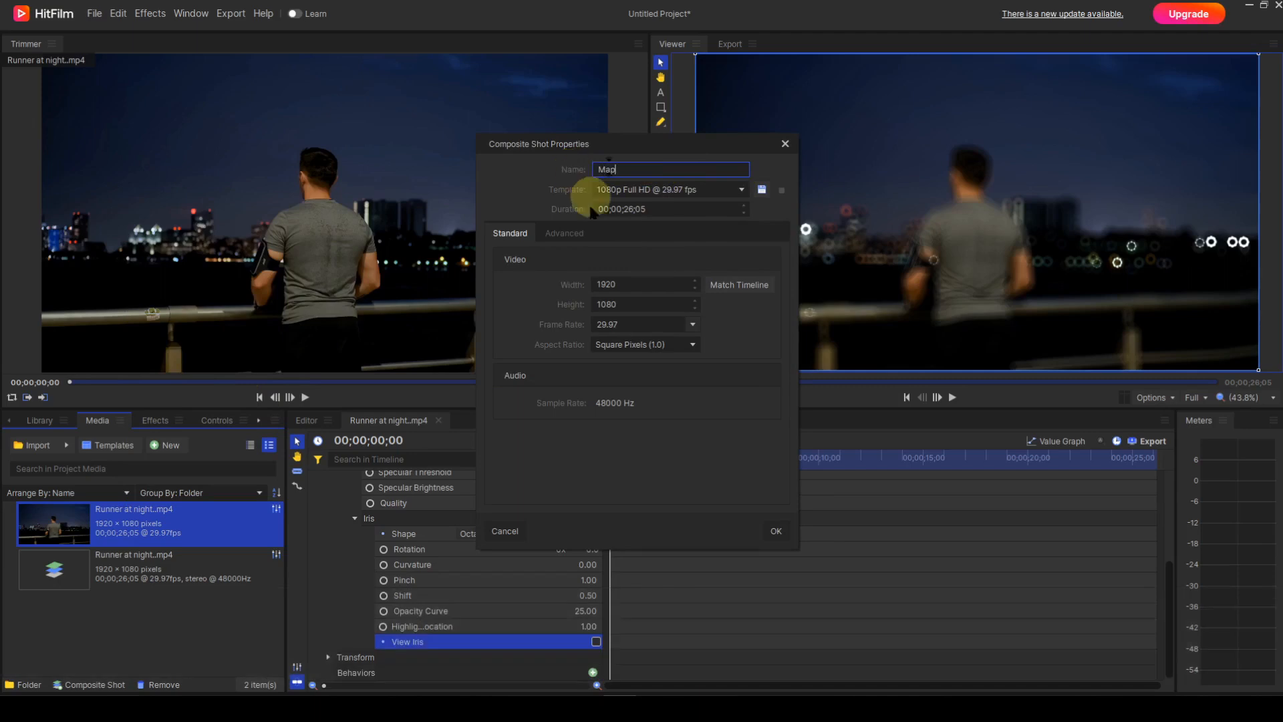
pyautogui.click(776, 531)
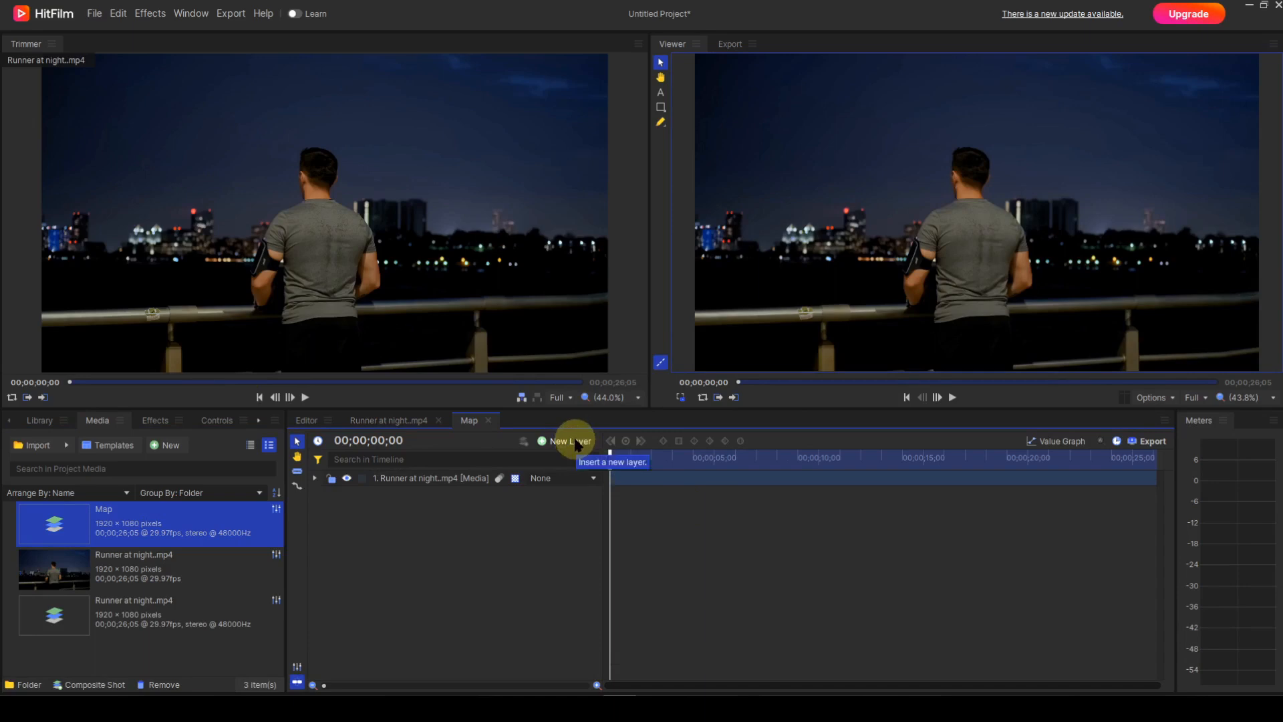
# Step: Add a black 1920 × 1080 plane above the runner clip in the Map shot and hide it
pyautogui.click(576, 444)
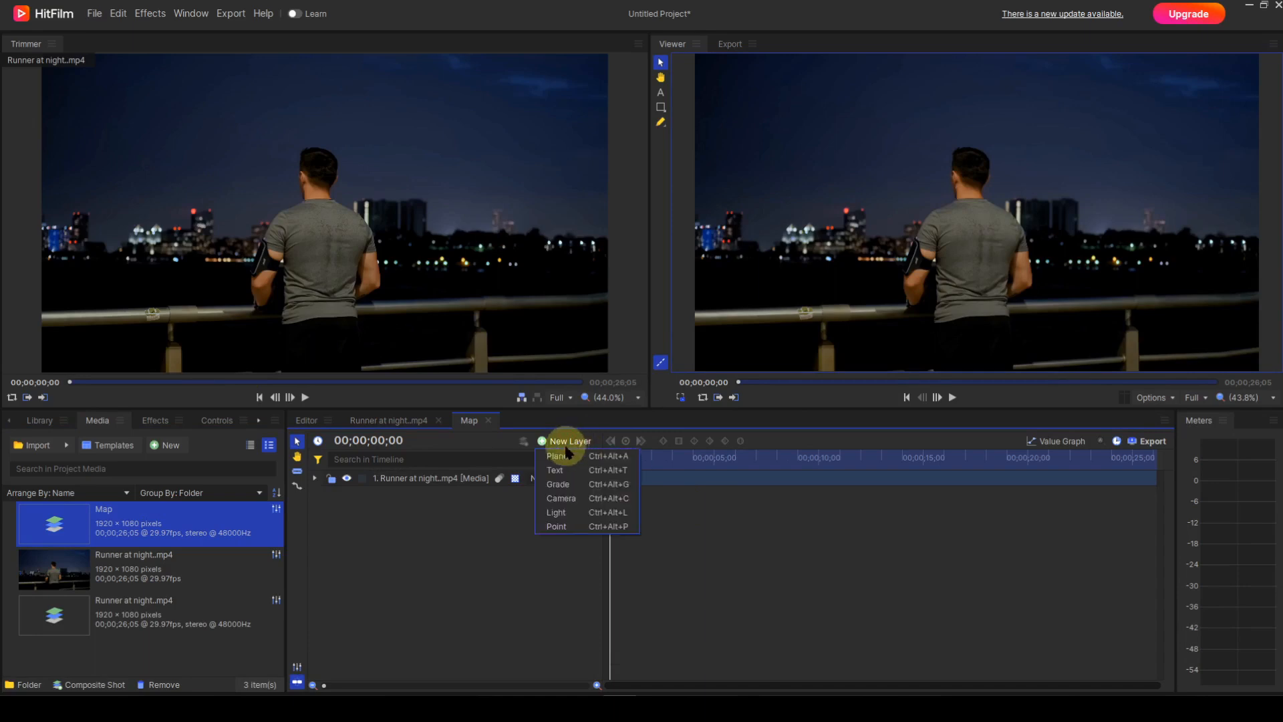
pyautogui.click(558, 456)
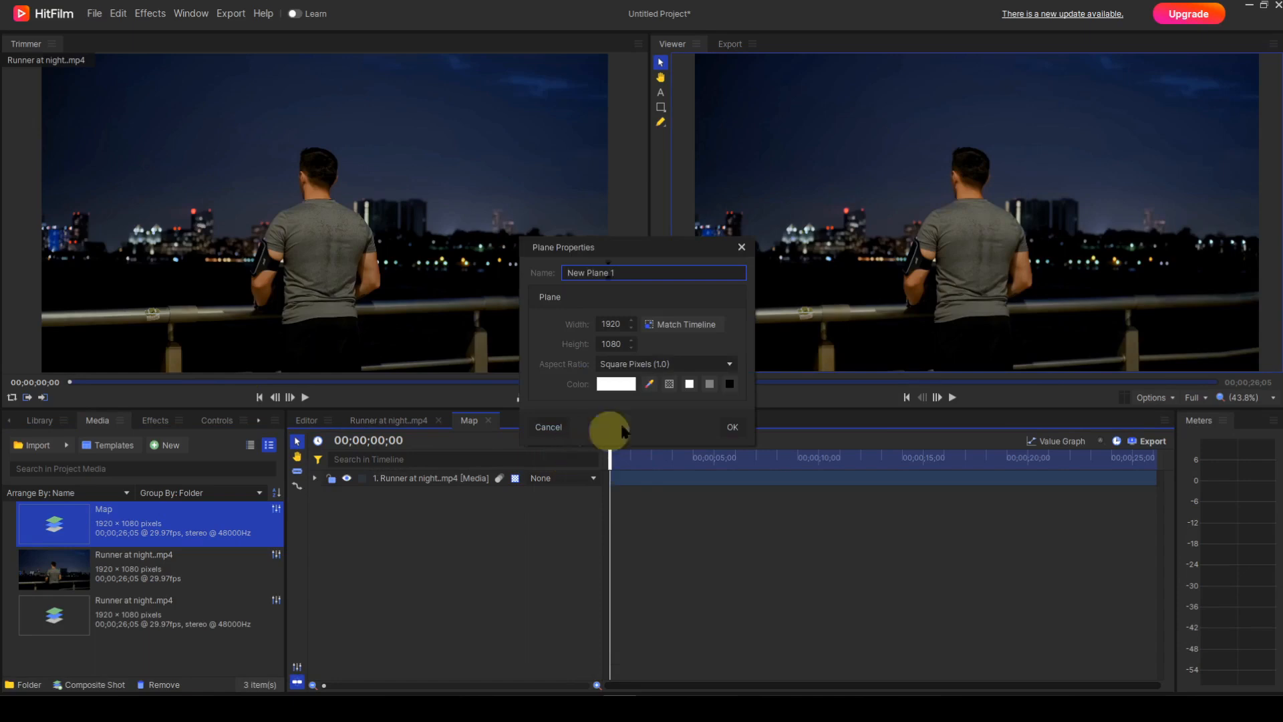
pyautogui.click(729, 385)
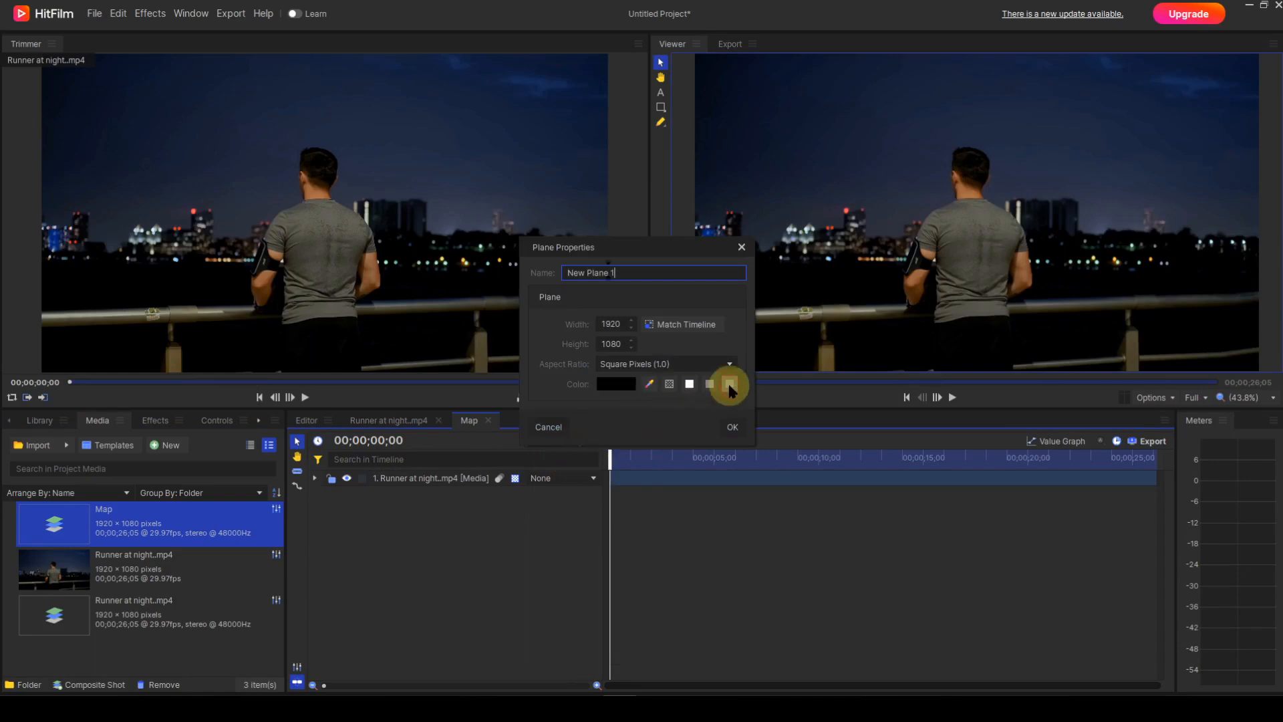
pyautogui.click(732, 428)
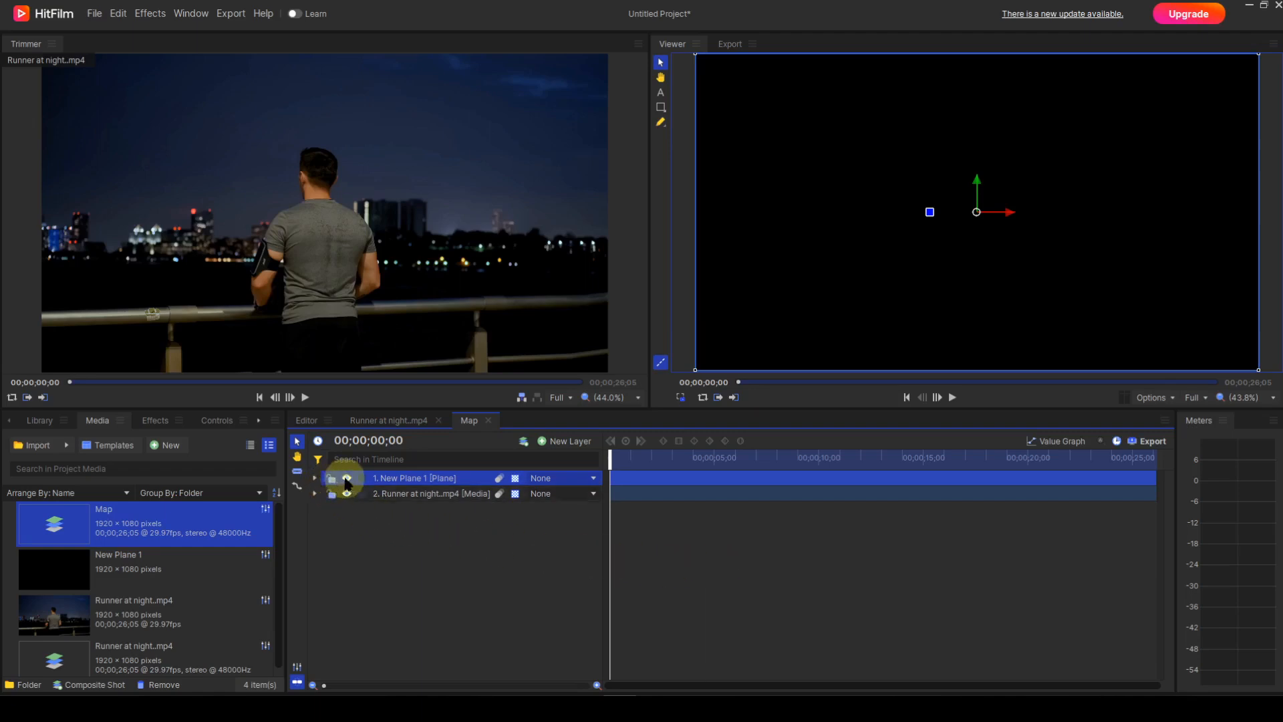
pyautogui.click(347, 479)
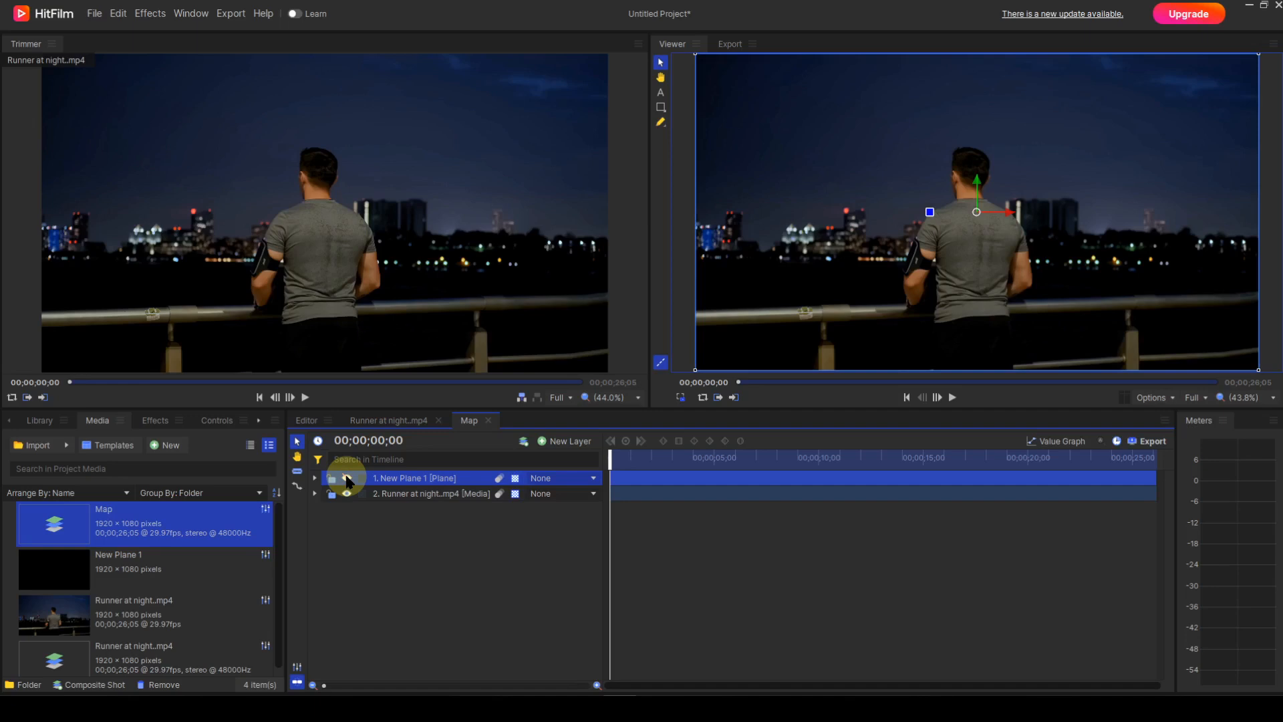
# Step: Start a freehand mask on the black plane, from the frame's left edge to the runner's left arm and up past his shoulder and neck
pyautogui.click(660, 123)
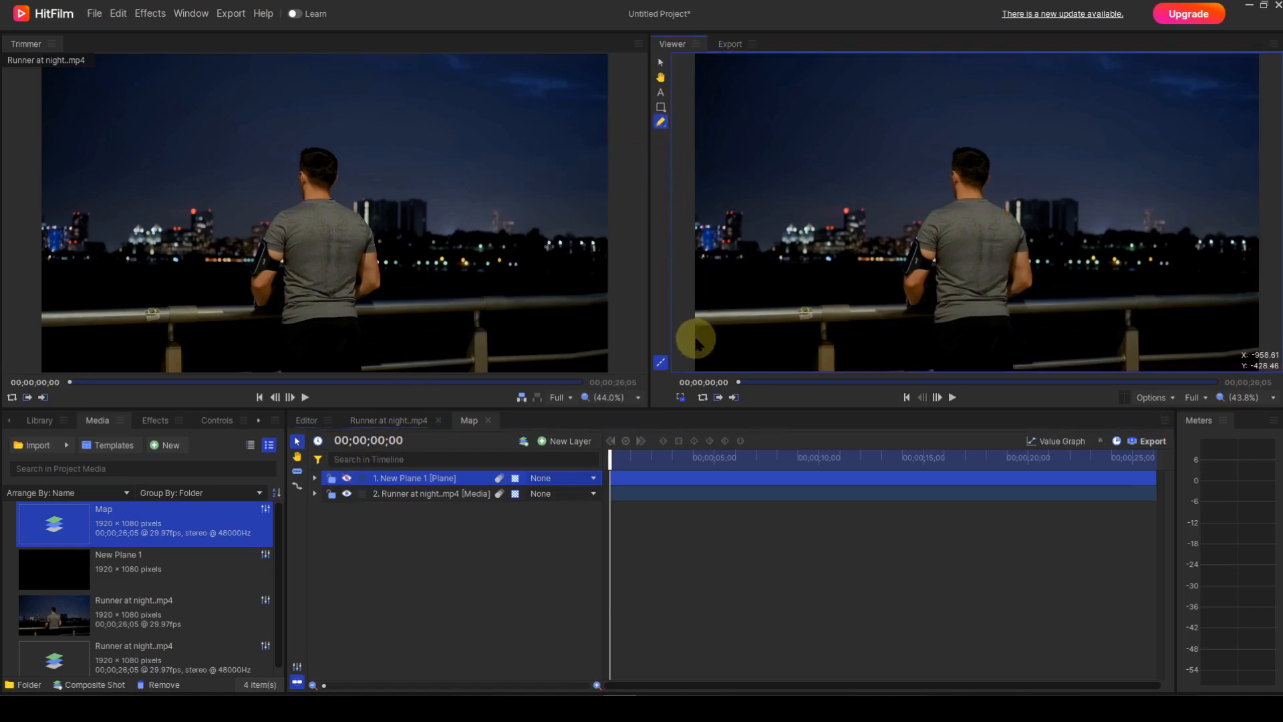
pyautogui.click(695, 277)
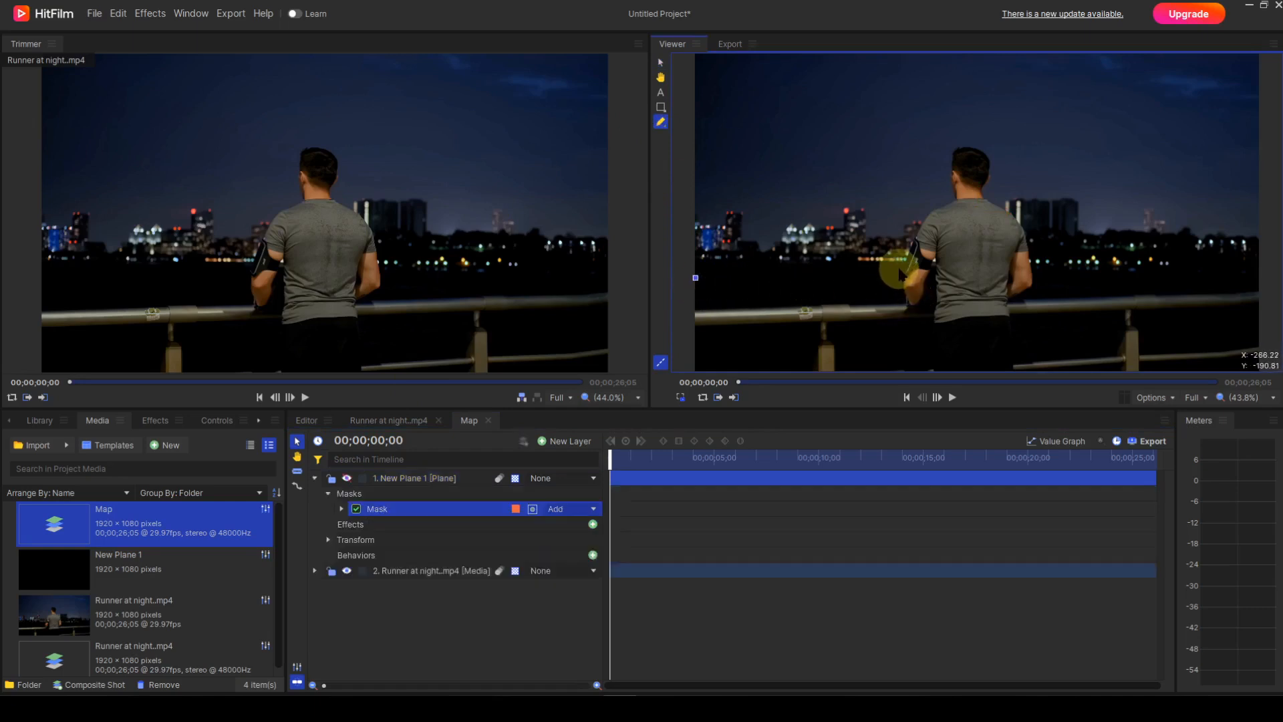
pyautogui.click(900, 270)
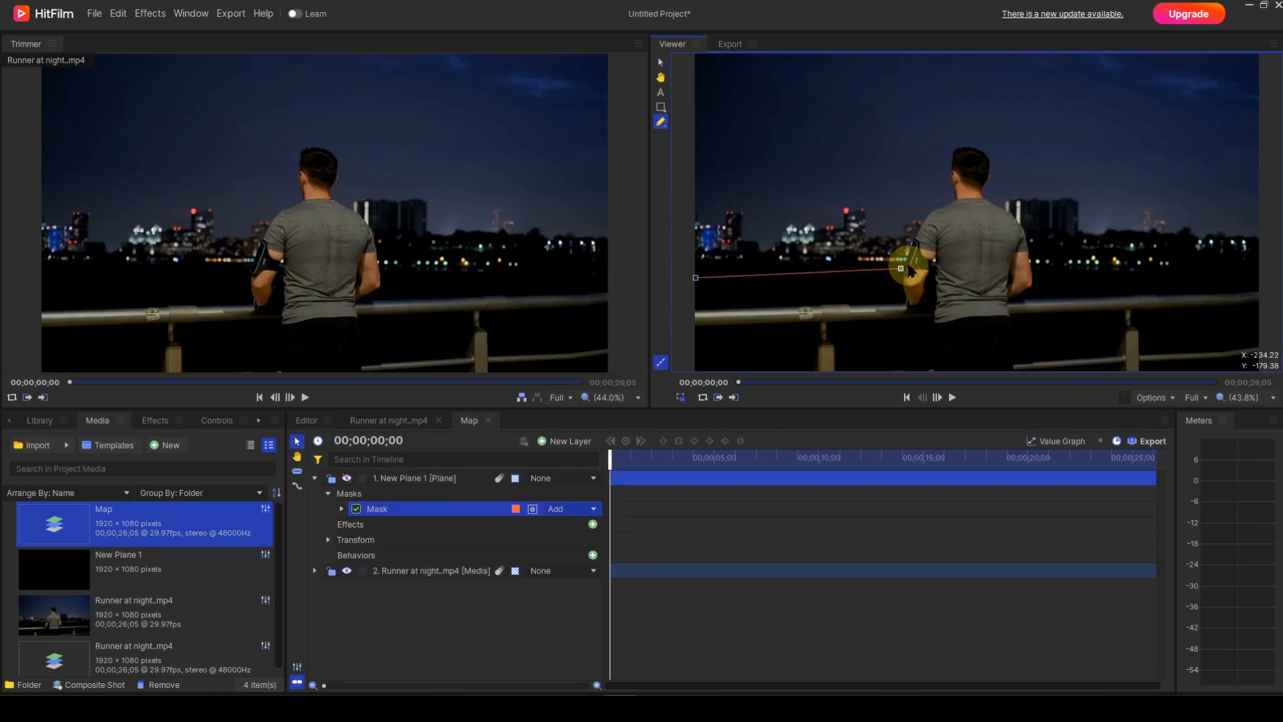
pyautogui.scroll(2, 892, 267)
pyautogui.moveTo(881, 269)
pyautogui.mouseDown()
pyautogui.moveTo(906, 197)
pyautogui.moveTo(932, 166)
pyautogui.moveTo(970, 151)
pyautogui.moveTo(977, 129)
pyautogui.moveTo(963, 106)
pyautogui.mouseUp()
pyautogui.scroll(4, 966, 104)
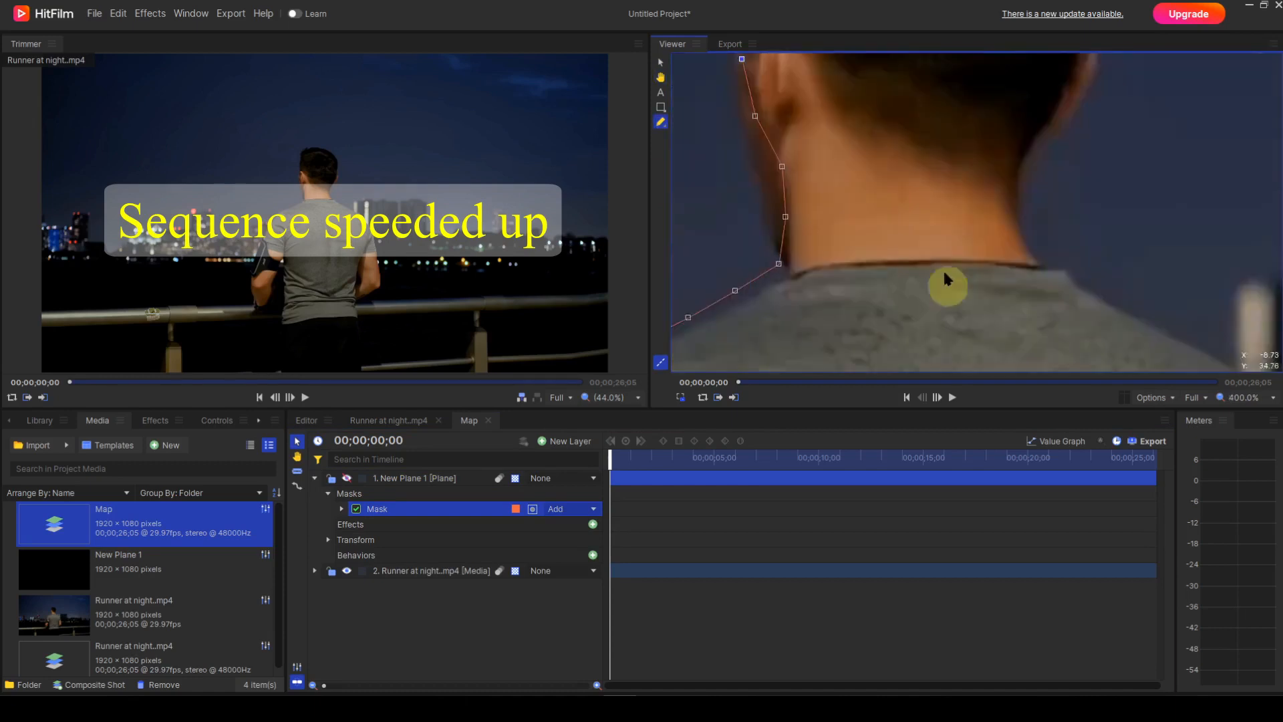
pyautogui.moveTo(901, 253); pyautogui.dragTo(875, 257)
pyautogui.moveTo(904, 303); pyautogui.dragTo(888, 305)
pyautogui.moveTo(960, 173); pyautogui.dragTo(965, 331)
# Step: Continue the mask outline up past the runner's left ear and along his hair to the top of the head
pyautogui.click(867, 263)
pyautogui.click(867, 228)
pyautogui.click(869, 194)
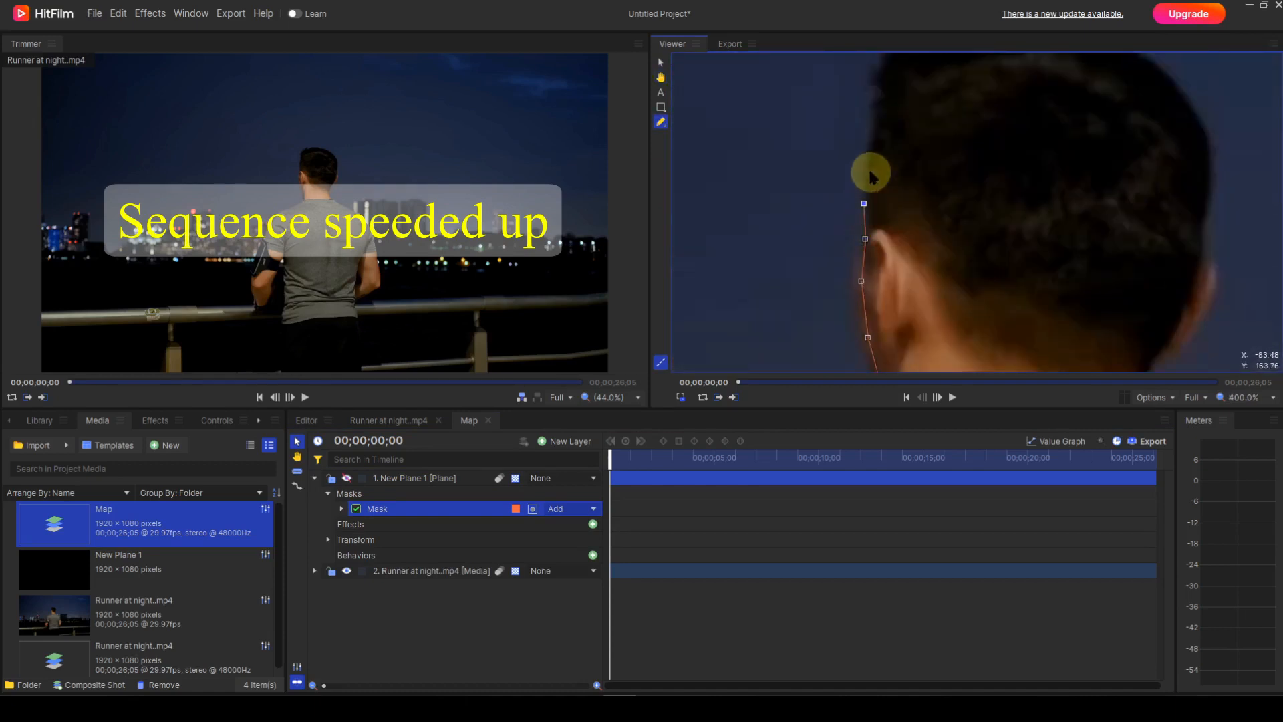
pyautogui.click(874, 159)
pyautogui.click(855, 192)
pyautogui.click(860, 169)
pyautogui.click(871, 154)
pyautogui.click(885, 131)
pyautogui.click(887, 144)
pyautogui.click(913, 113)
pyautogui.click(917, 132)
pyautogui.click(940, 121)
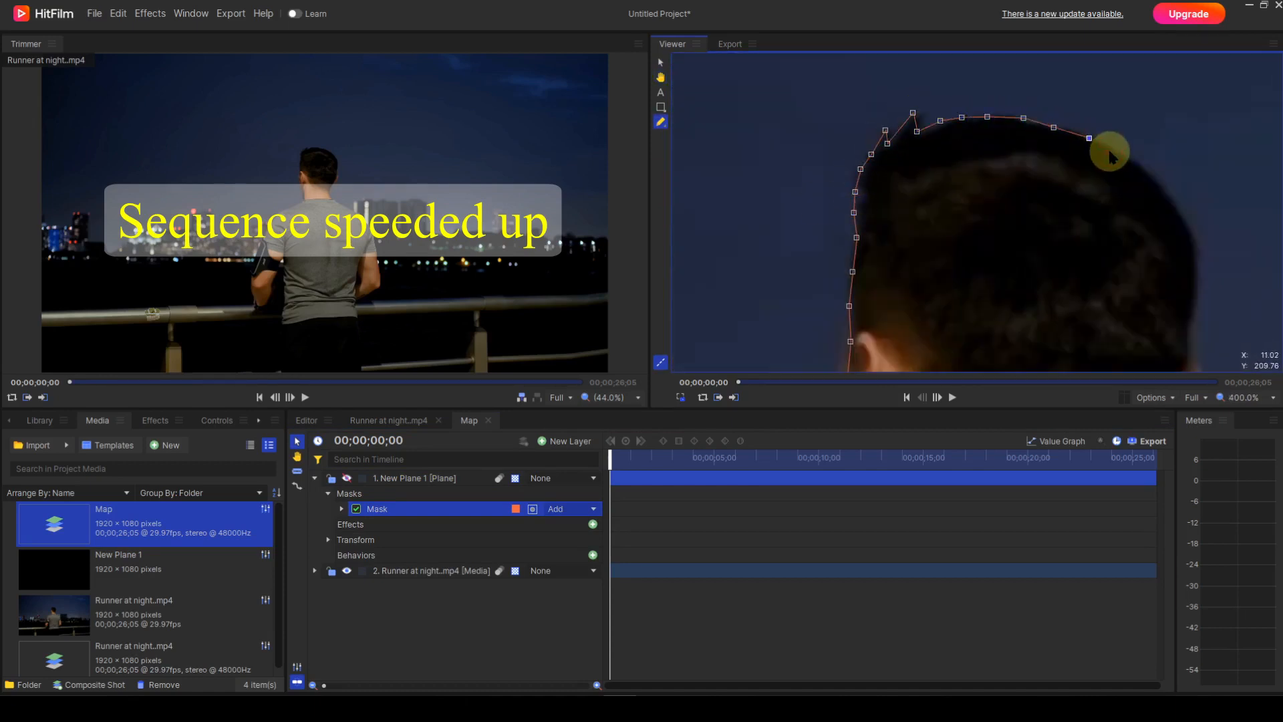
# Step: Trace the mask down the right side of the runner's head to his right ear
pyautogui.click(1192, 251)
pyautogui.click(1193, 281)
pyautogui.click(1193, 307)
pyautogui.click(1189, 339)
pyautogui.moveTo(1085, 317); pyautogui.dragTo(1023, 119)
pyautogui.click(1126, 158)
pyautogui.click(1123, 170)
pyautogui.click(1133, 168)
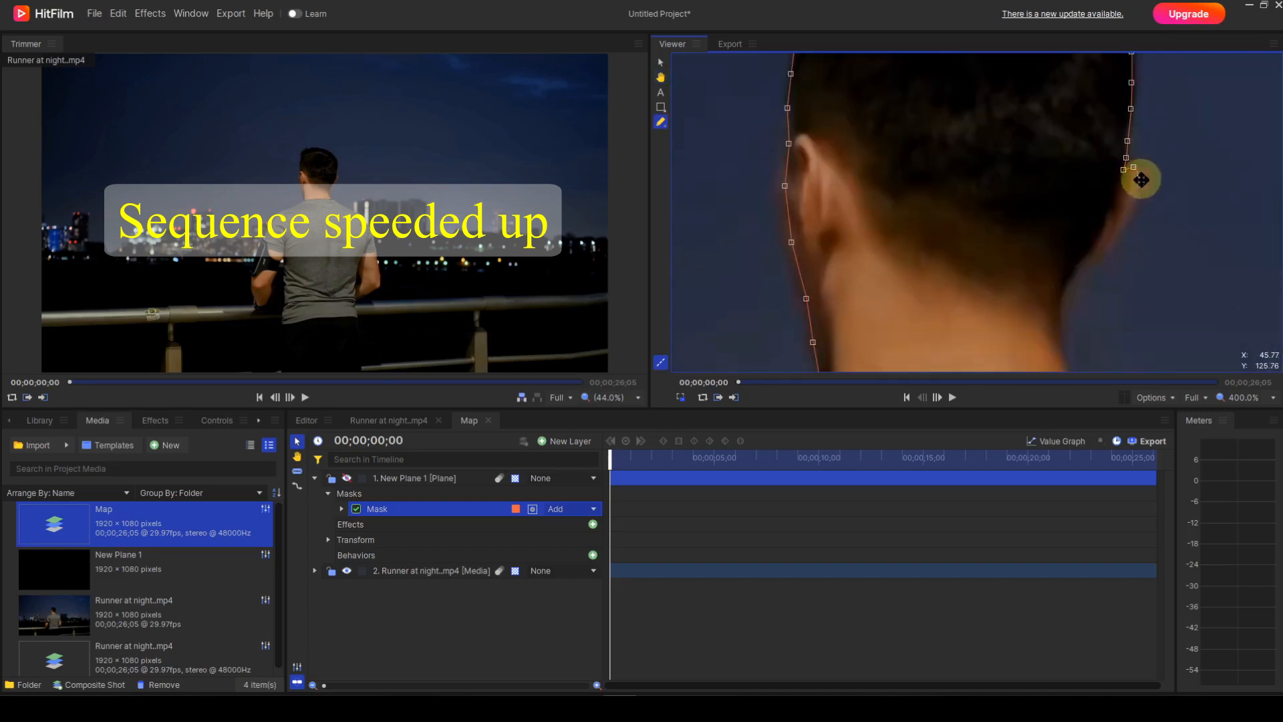
# Step: Extend the mask outline down the right side of the runner's neck to the shirt collar
pyautogui.click(1074, 272)
pyautogui.click(1063, 292)
pyautogui.click(1062, 312)
pyautogui.click(1062, 339)
pyautogui.moveTo(1037, 307); pyautogui.dragTo(938, 96)
pyautogui.click(966, 148)
pyautogui.click(973, 164)
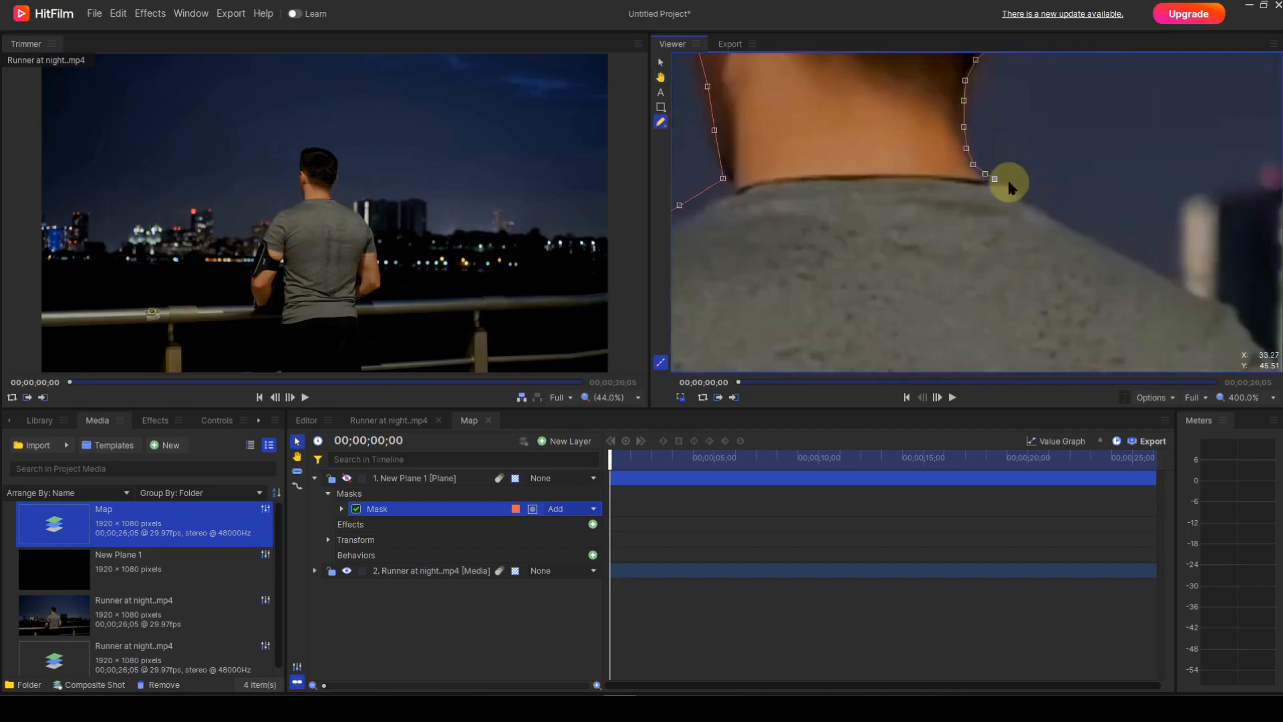
# Step: Trace the mask along the top of the runner's right shoulder
pyautogui.click(1079, 229)
pyautogui.click(1100, 239)
pyautogui.click(1126, 251)
pyautogui.click(1149, 262)
pyautogui.click(1176, 278)
pyautogui.click(1199, 293)
pyautogui.click(1216, 301)
pyautogui.click(1232, 300)
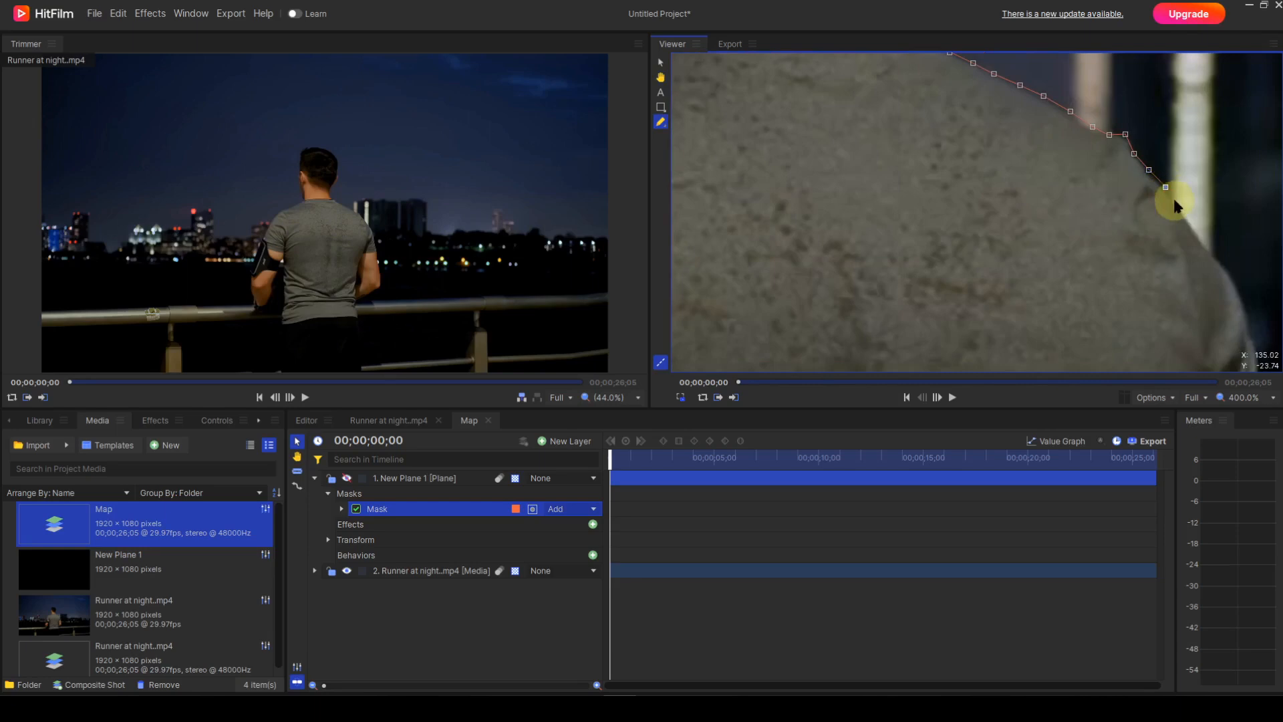
# Step: Continue the mask outline down the runner's right shirt sleeve
pyautogui.click(1234, 278)
pyautogui.click(1240, 299)
pyautogui.click(1248, 322)
pyautogui.moveTo(1144, 316); pyautogui.dragTo(984, 142)
pyautogui.click(1093, 166)
pyautogui.click(1097, 178)
pyautogui.click(1098, 195)
pyautogui.click(1106, 215)
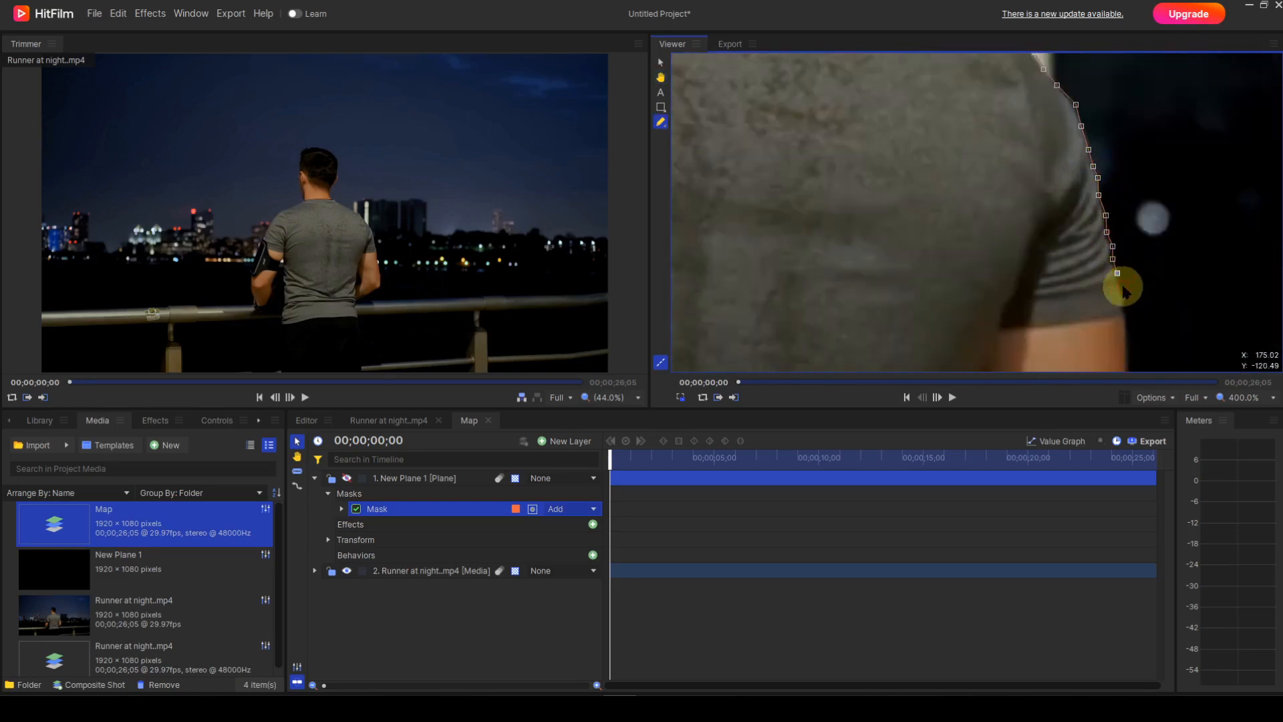
# Step: Trace the mask down the runner's bare right arm and around the elbow
pyautogui.scroll(-1, 1069, 322)
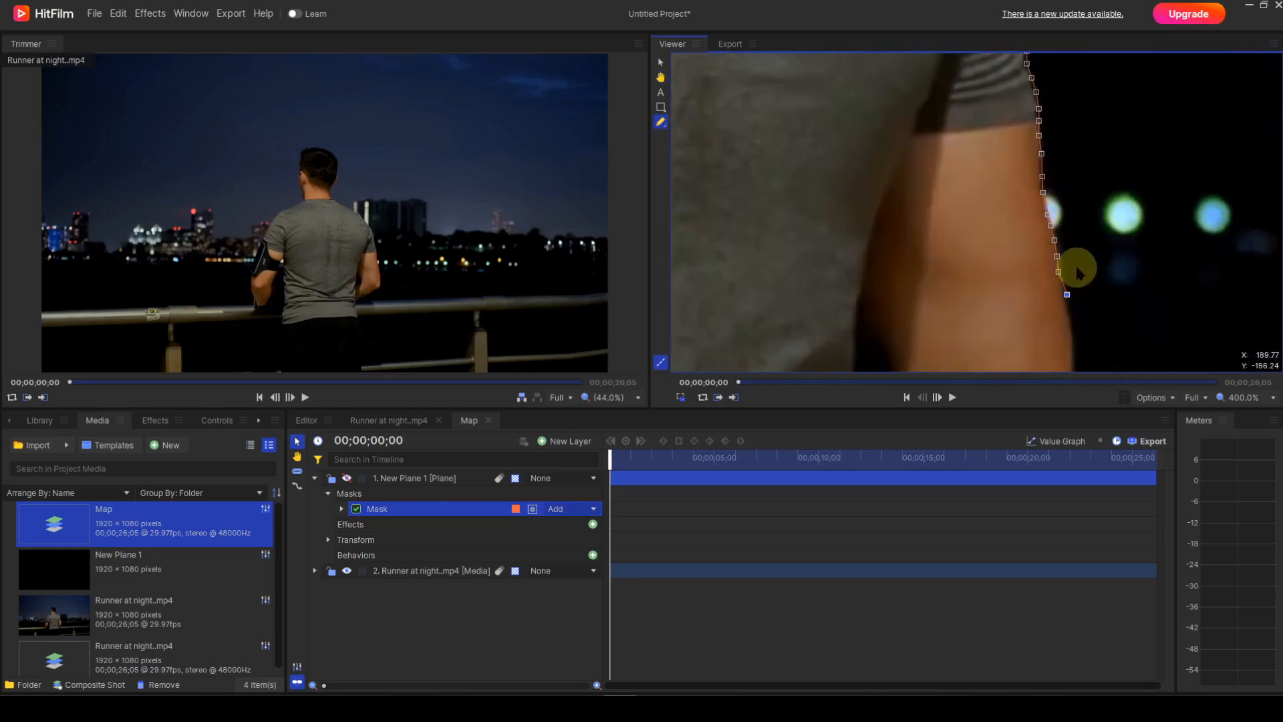
pyautogui.scroll(-1, 1032, 193)
pyautogui.scroll(1, 1022, 167)
pyautogui.click(1026, 178)
pyautogui.click(1028, 196)
pyautogui.click(1026, 216)
pyautogui.click(1019, 233)
pyautogui.click(995, 247)
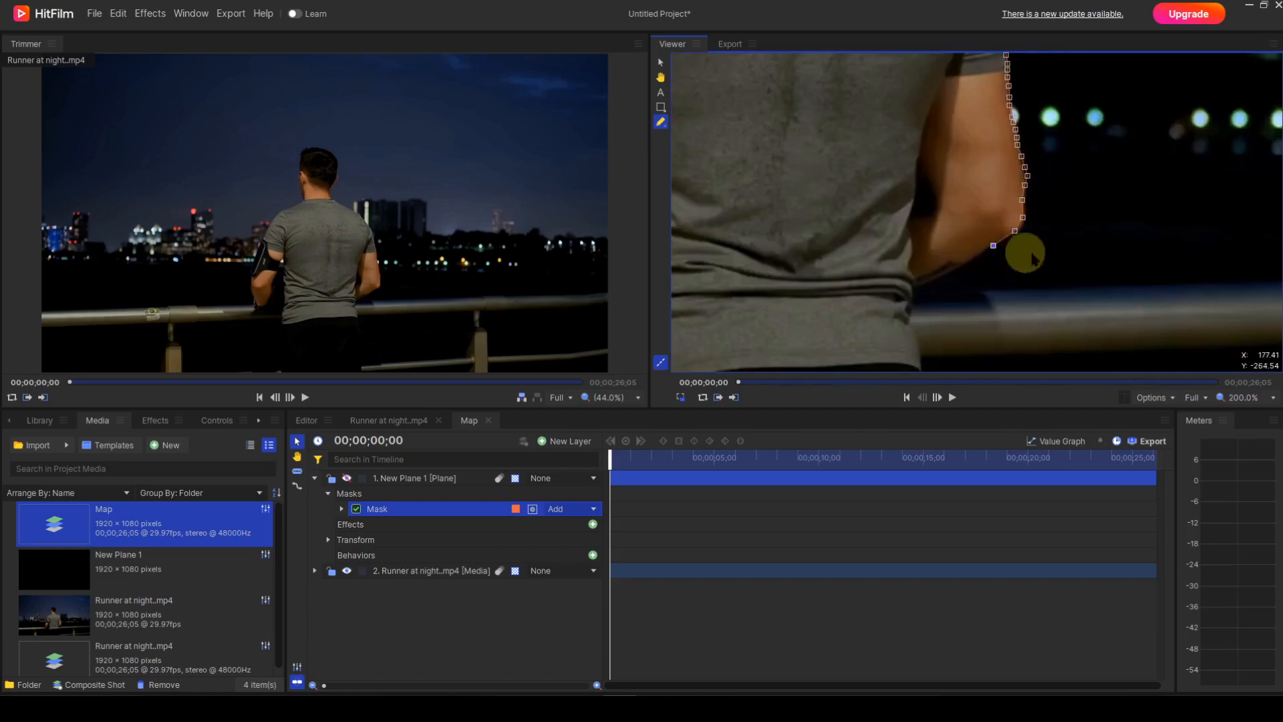
# Step: Close the mask along the frame's right, bottom and left edges so it includes the railing, align its corner points, and show the black plane
pyautogui.scroll(-2, 1032, 252)
pyautogui.click(1244, 248)
pyautogui.click(1245, 322)
pyautogui.click(740, 323)
pyautogui.click(735, 242)
pyautogui.moveTo(740, 322); pyautogui.dragTo(738, 326)
pyautogui.moveTo(1244, 321); pyautogui.dragTo(1249, 327)
pyautogui.moveTo(1245, 247); pyautogui.dragTo(1249, 248)
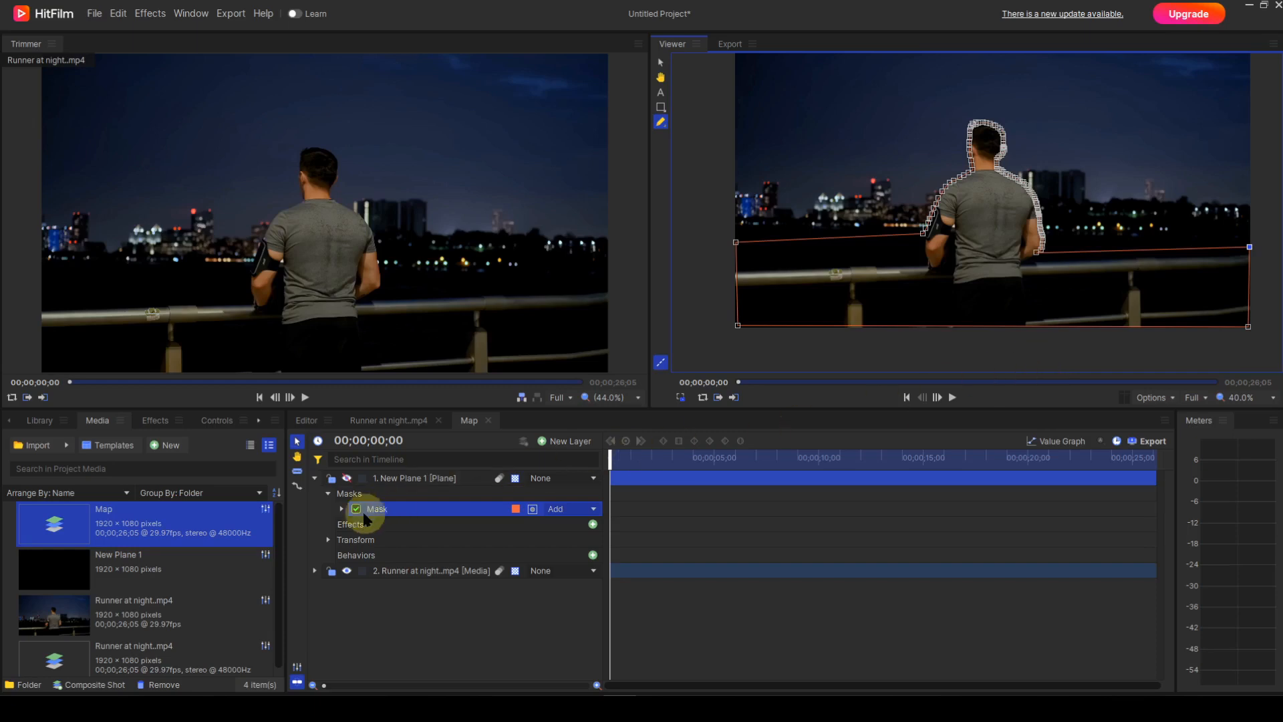
pyautogui.click(346, 478)
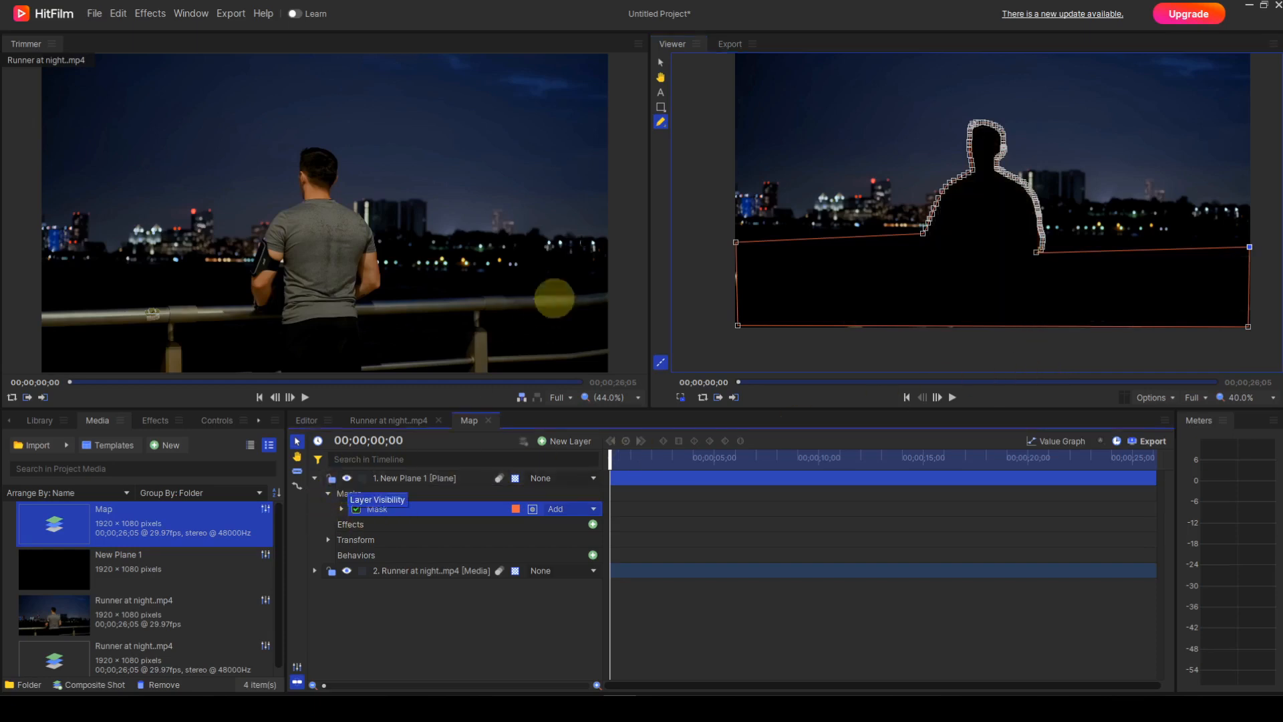
pyautogui.click(660, 63)
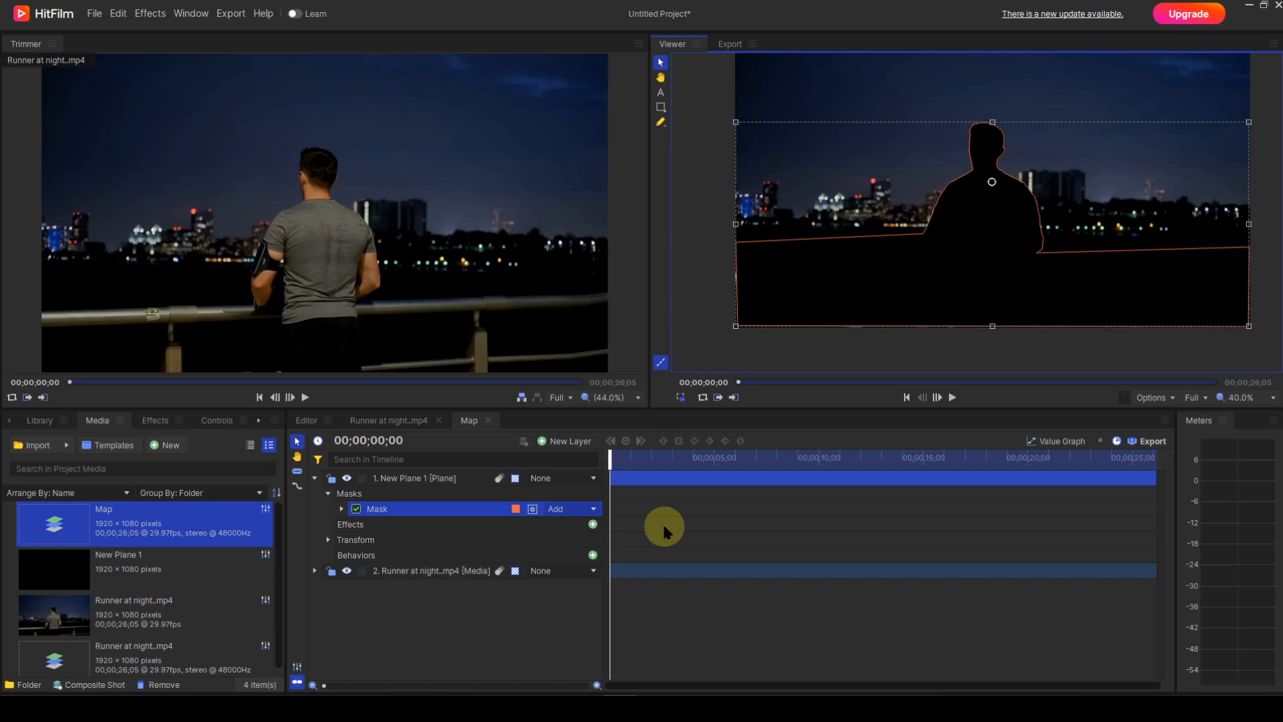
# Step: Add a white 1920 × 1080 plane and place it between the masked black plane and the runner clip
pyautogui.click(563, 444)
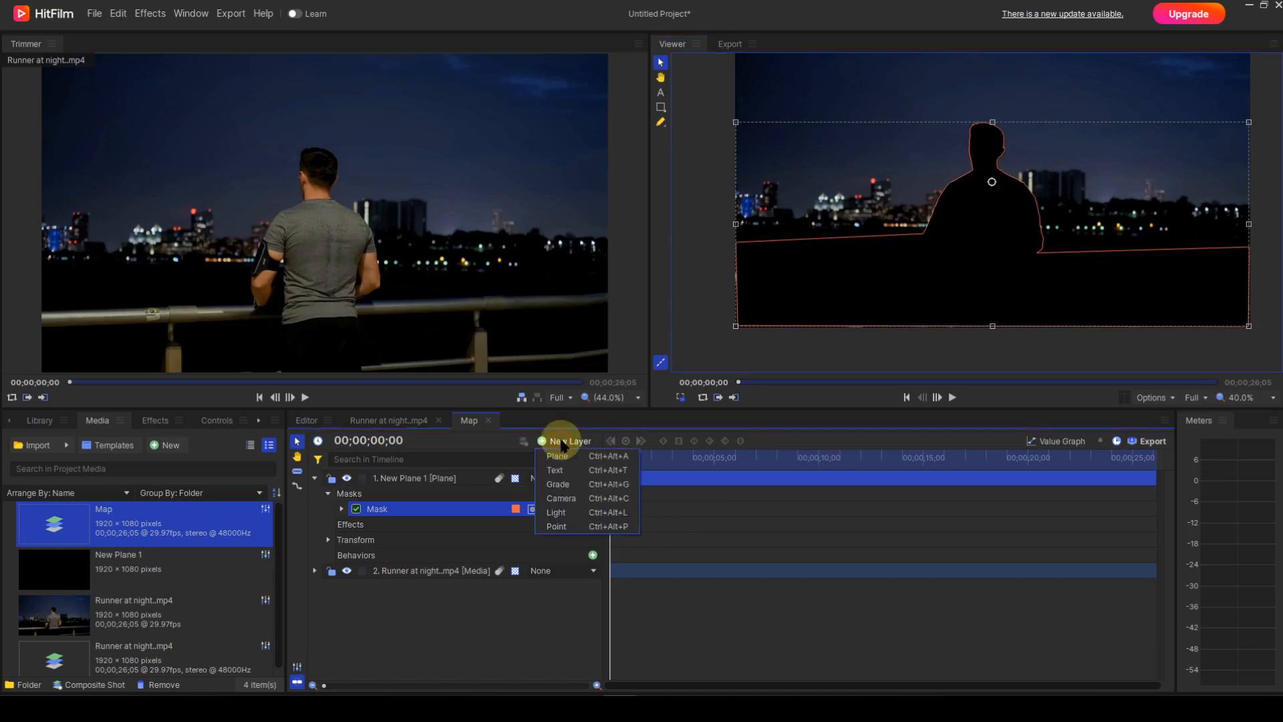
pyautogui.click(563, 456)
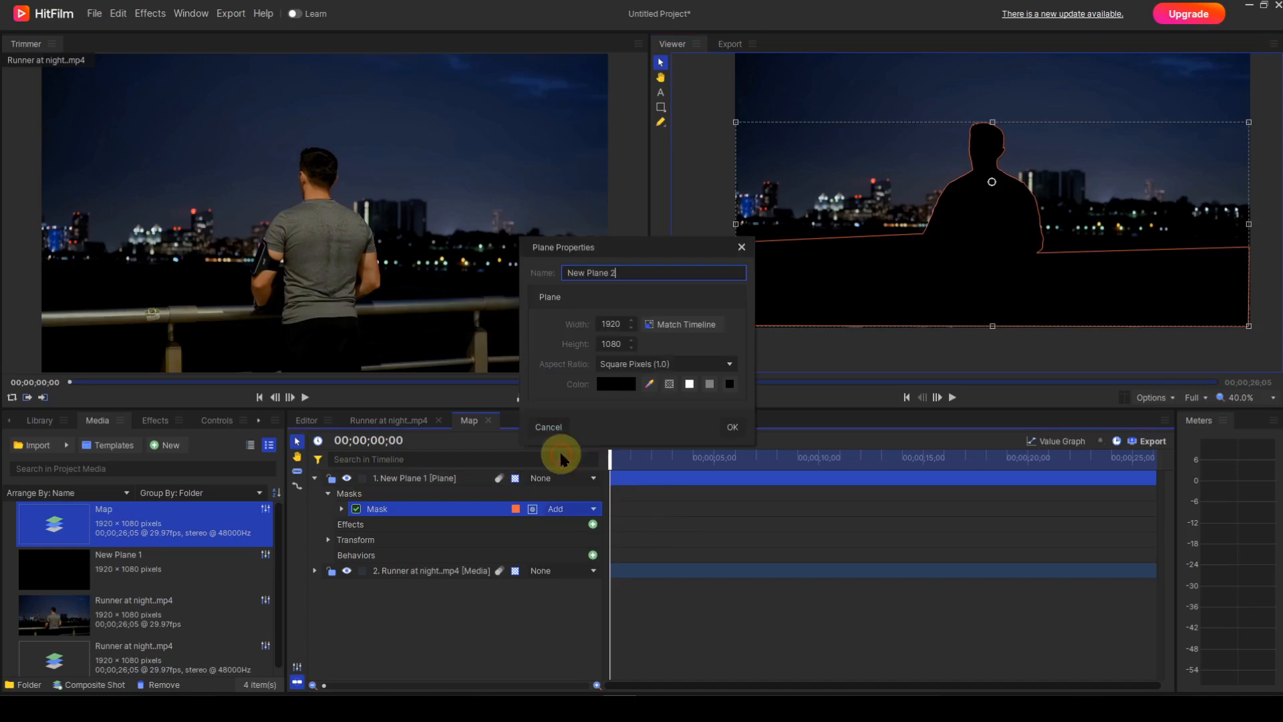
pyautogui.click(689, 384)
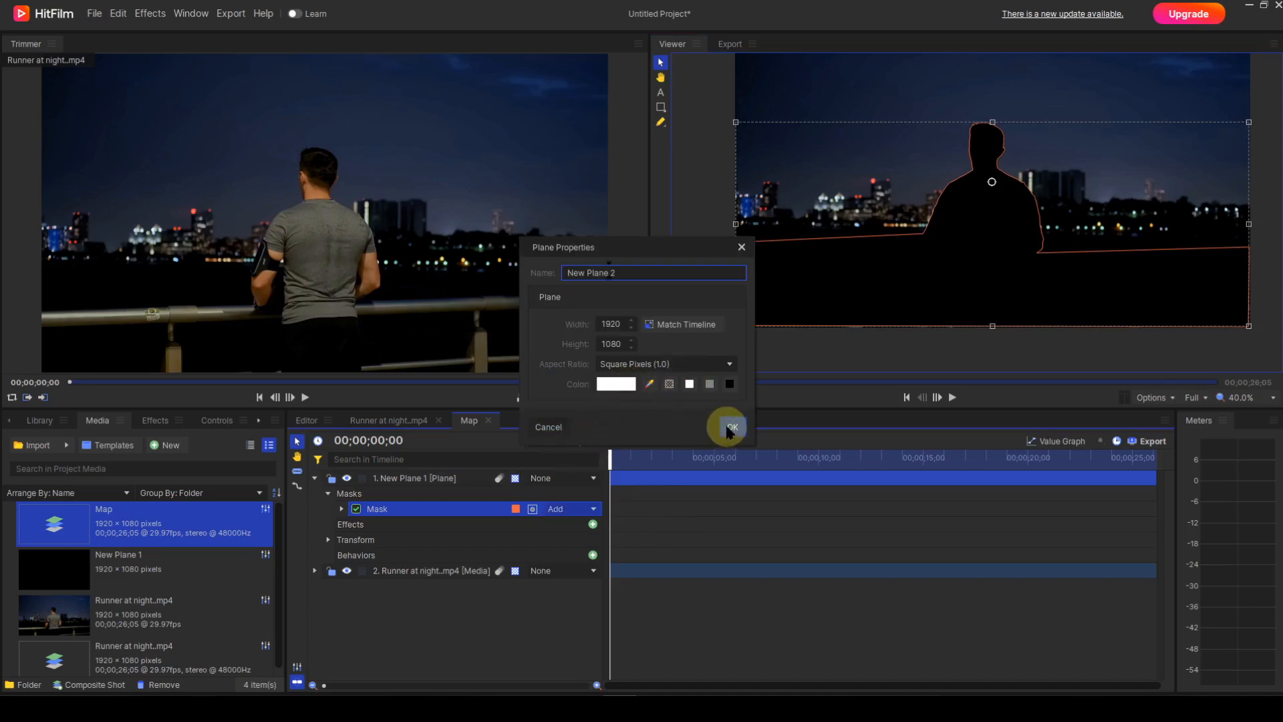
pyautogui.click(731, 428)
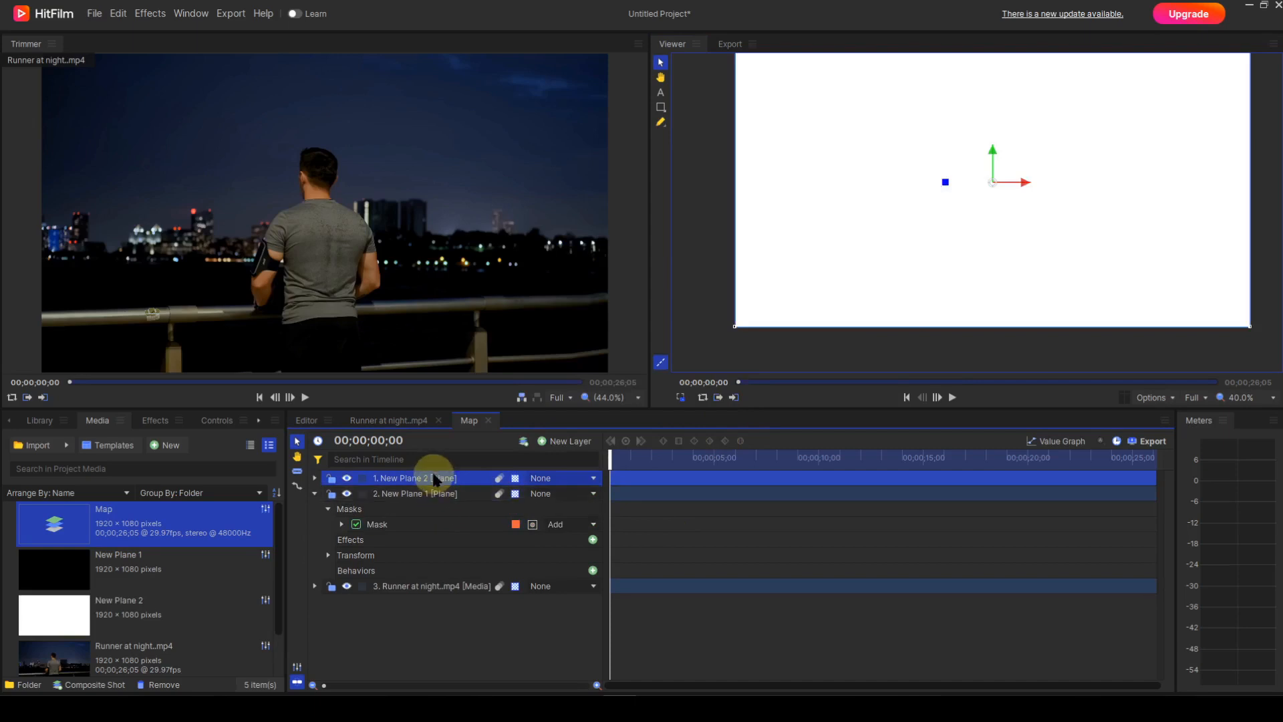
pyautogui.moveTo(432, 480); pyautogui.dragTo(411, 558)
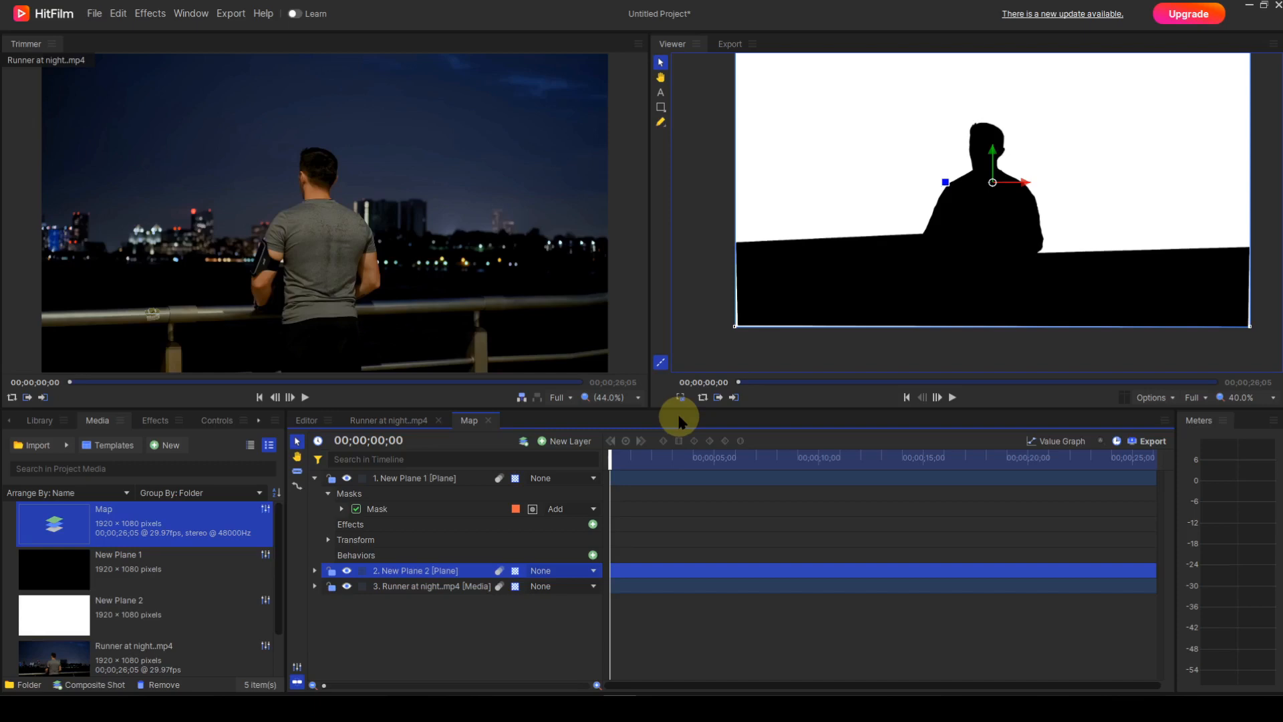
# Step: In the Runner at night composite shot, collapse the clip's effects and add the Map composite shot as a layer beneath the clip
pyautogui.click(394, 420)
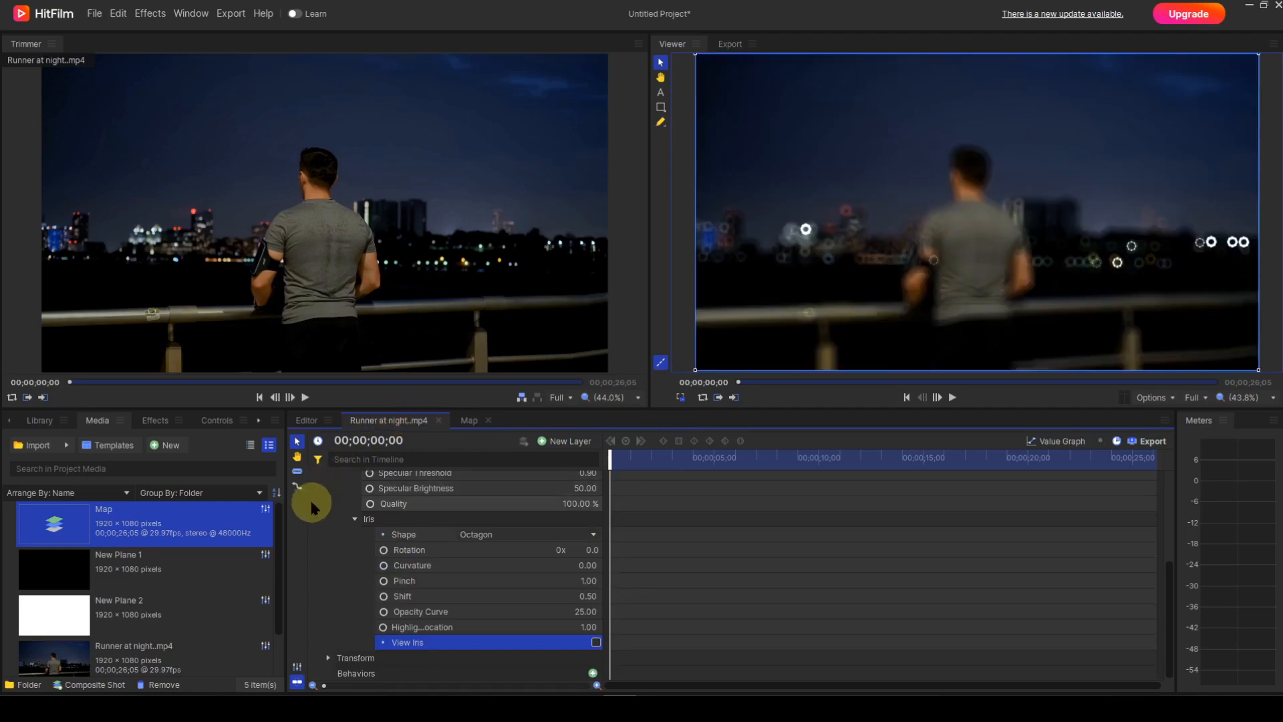
pyautogui.click(354, 519)
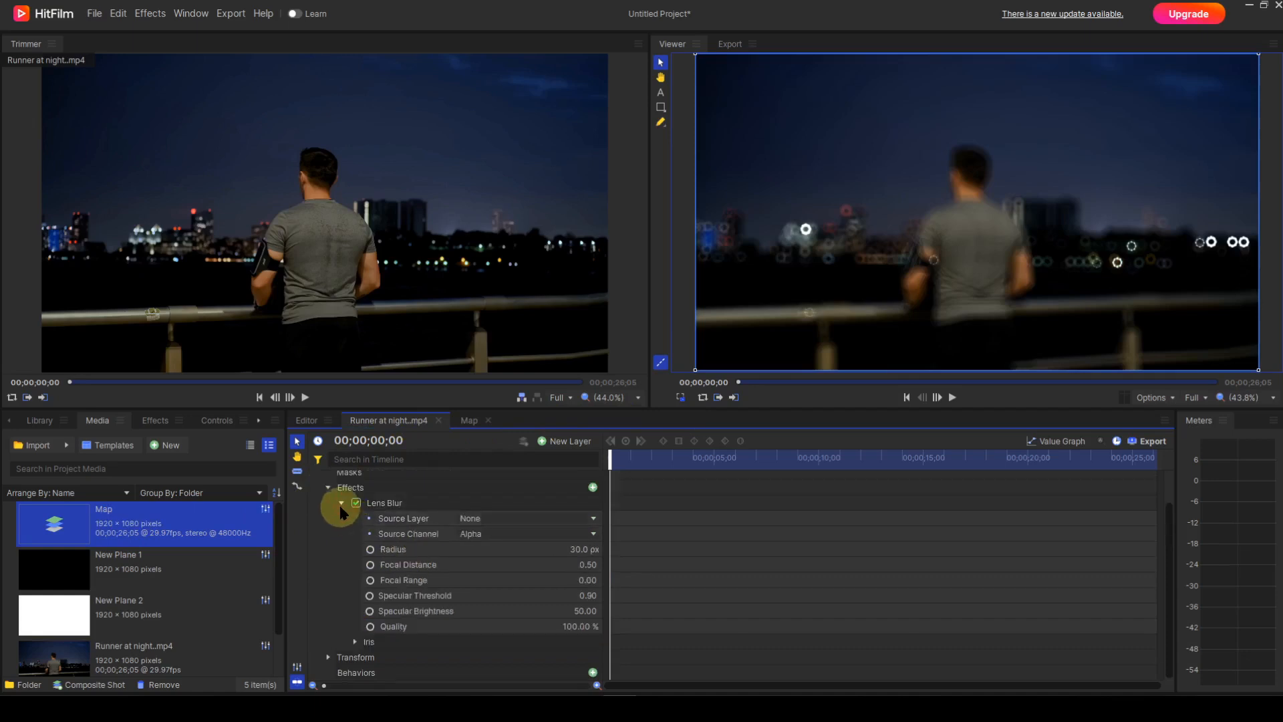
pyautogui.click(328, 488)
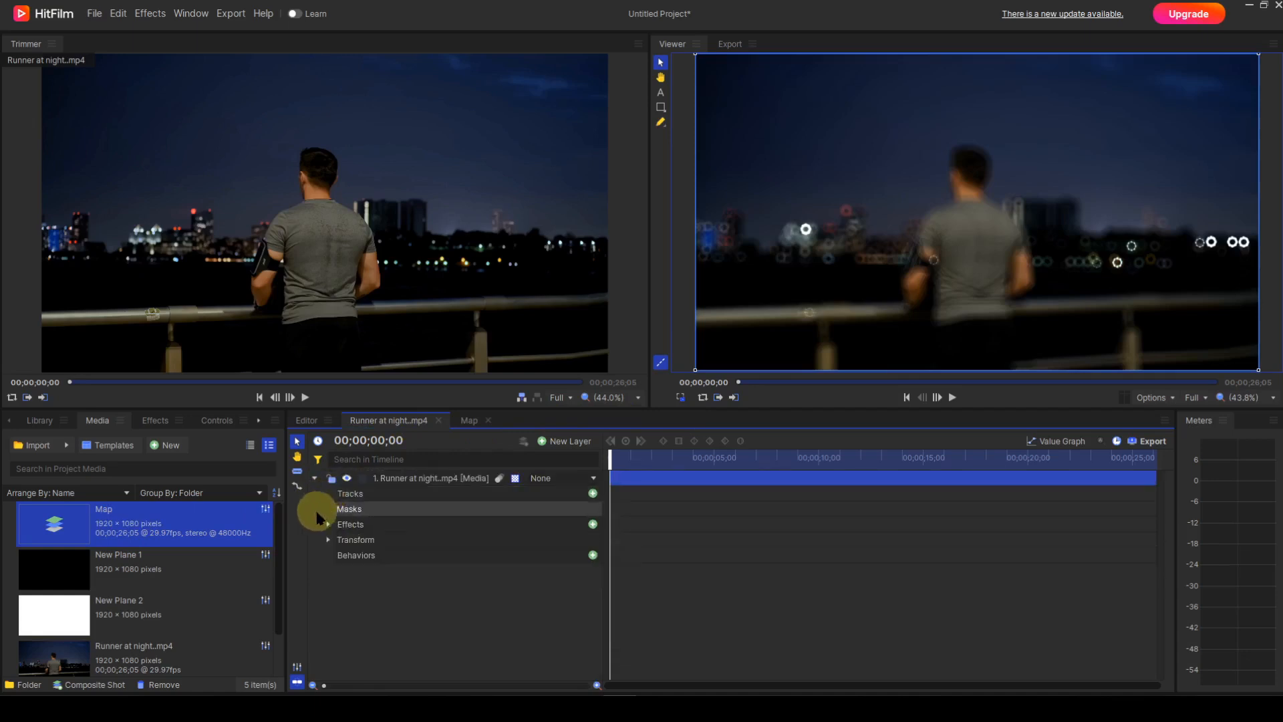
pyautogui.click(108, 510)
pyautogui.moveTo(111, 511); pyautogui.dragTo(403, 578)
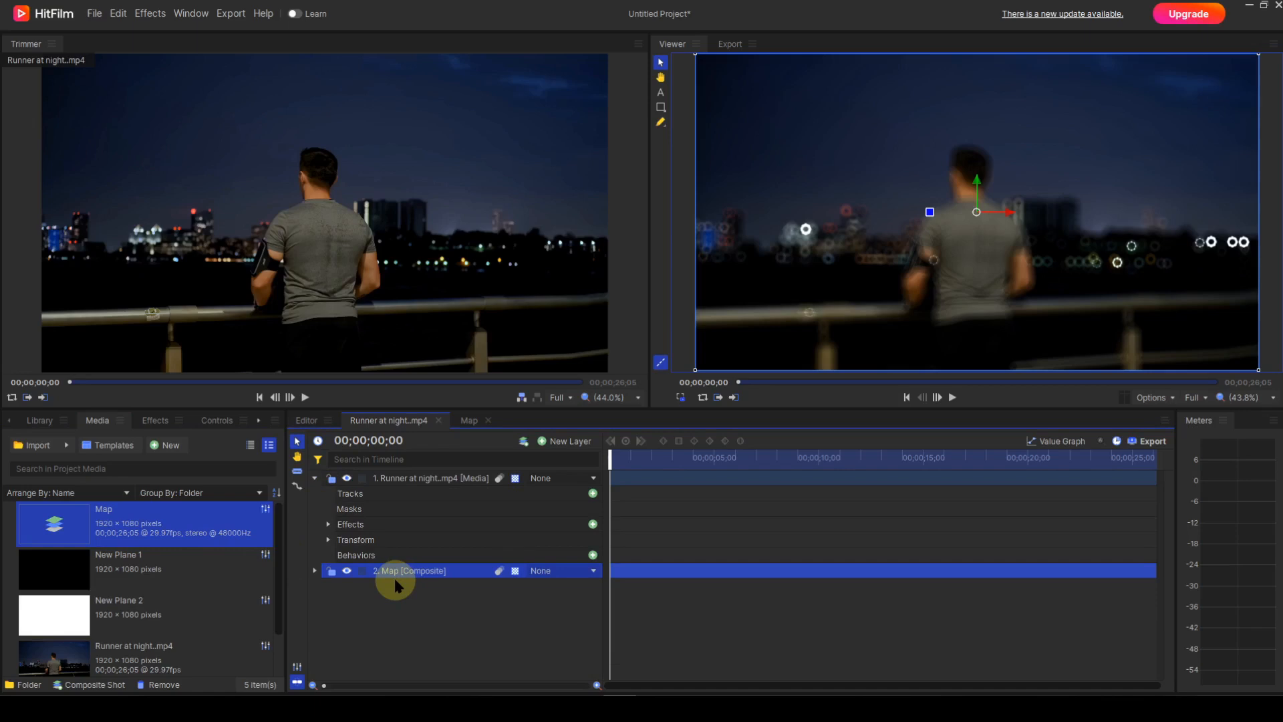
# Step: In the runner clip's Lens Blur, set the Source Layer to the Map layer and the Source Channel to Luminance
pyautogui.click(328, 525)
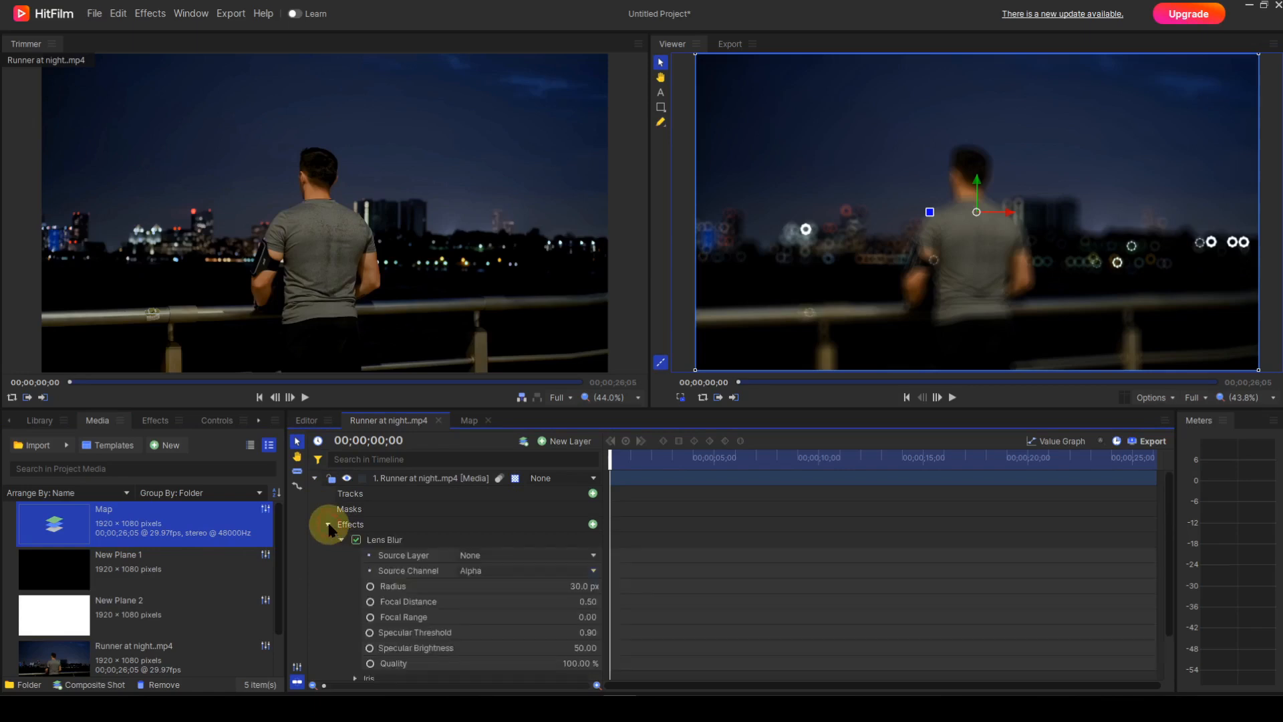
pyautogui.click(592, 556)
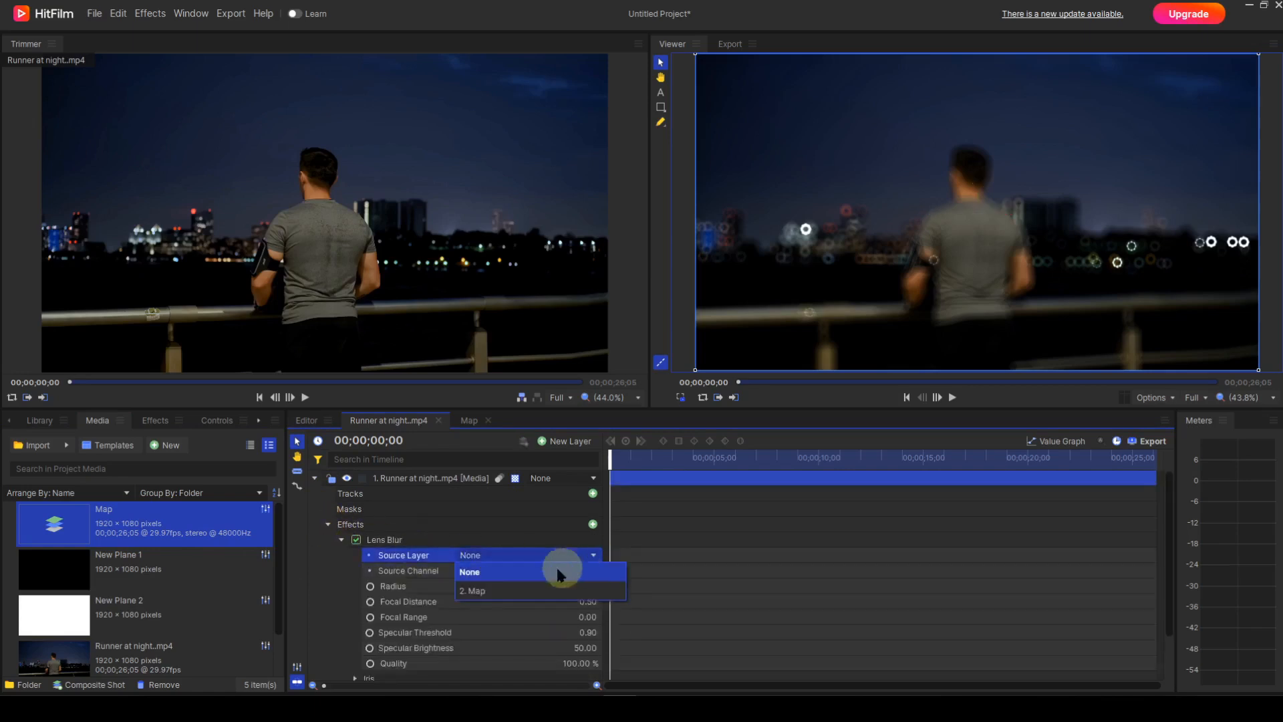
pyautogui.click(488, 592)
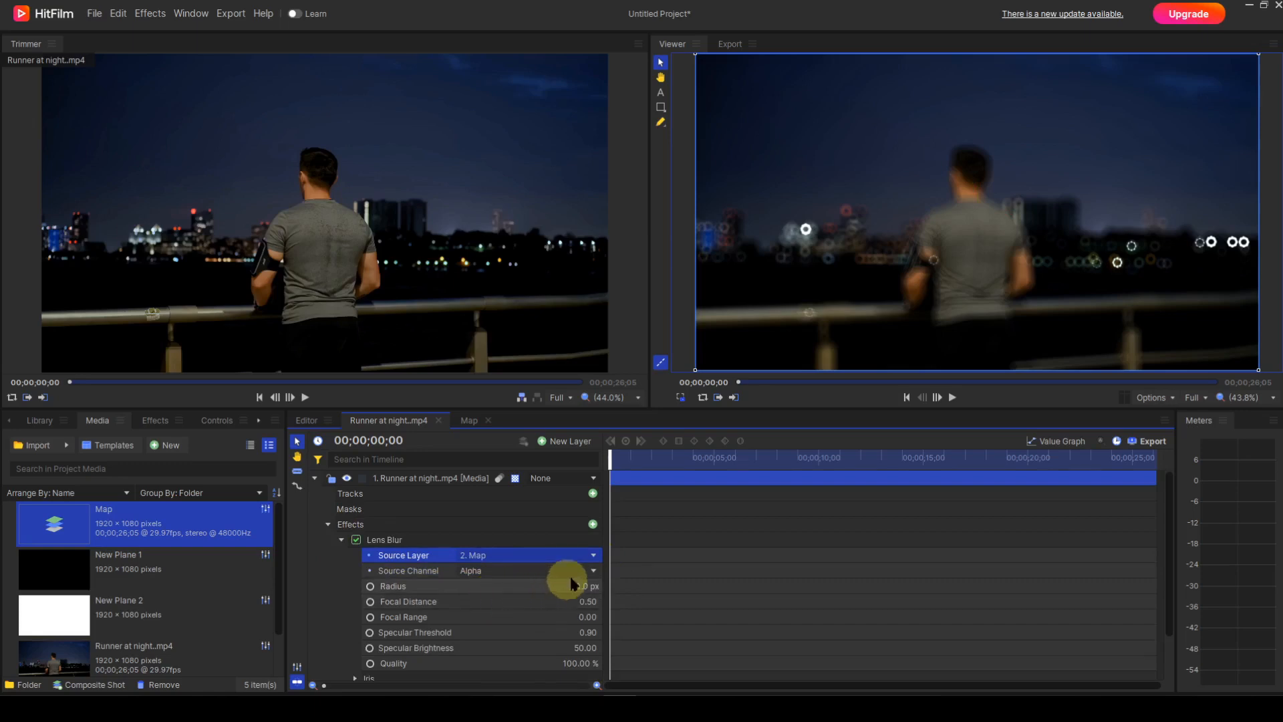
pyautogui.click(592, 571)
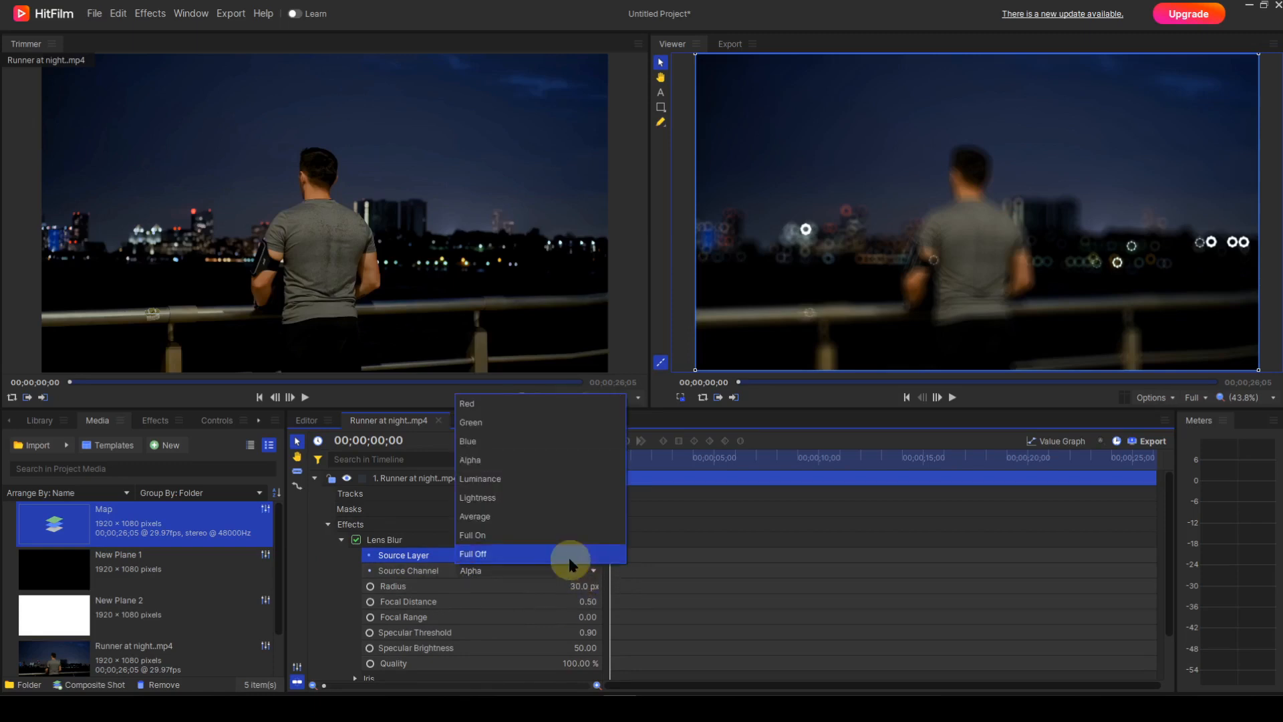
pyautogui.click(504, 487)
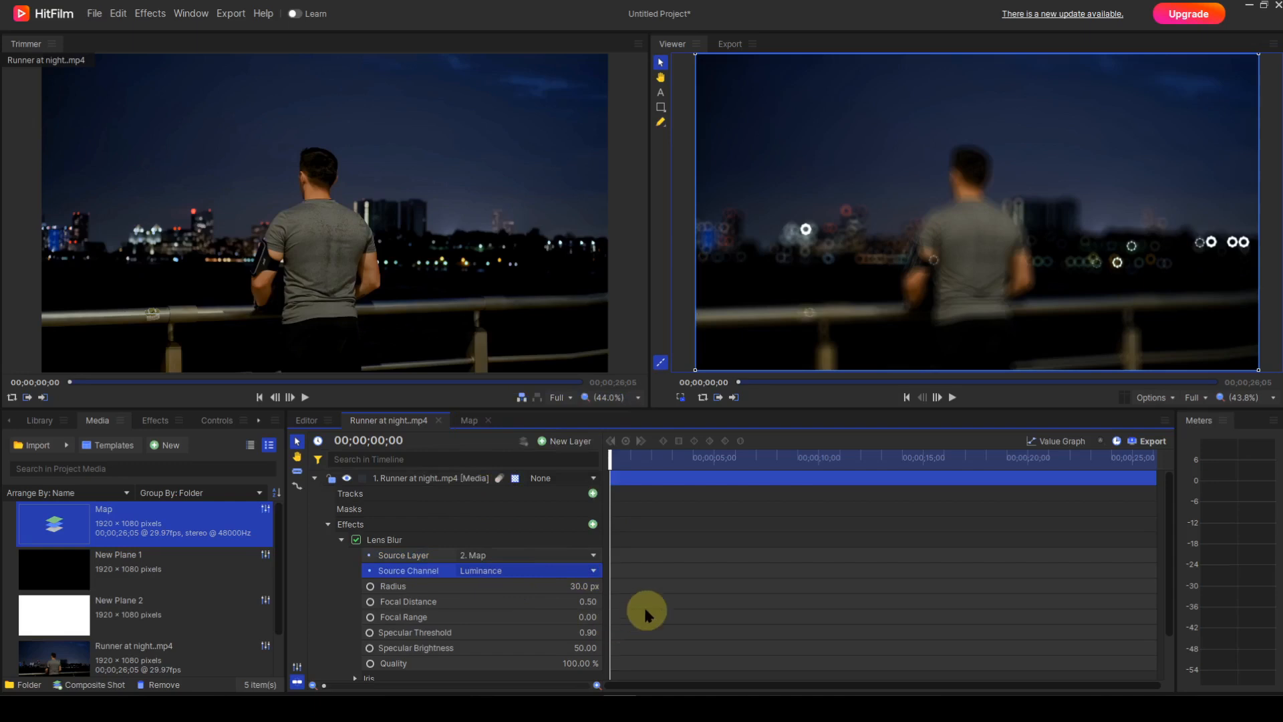
# Step: Set the Lens Blur's Focal Distance to 0.00 and inspect the runner's edges up close
pyautogui.moveTo(588, 601); pyautogui.dragTo(580, 603)
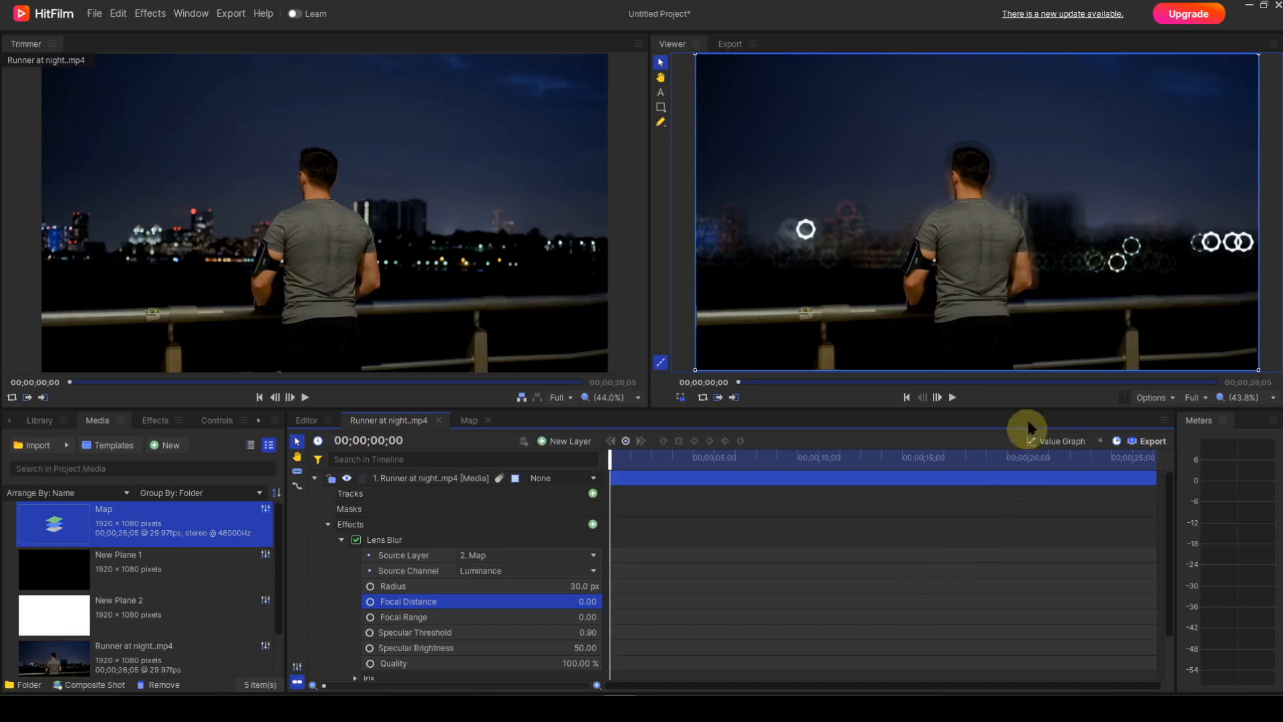
pyautogui.scroll(1, 1005, 218)
pyautogui.scroll(5, 1004, 218)
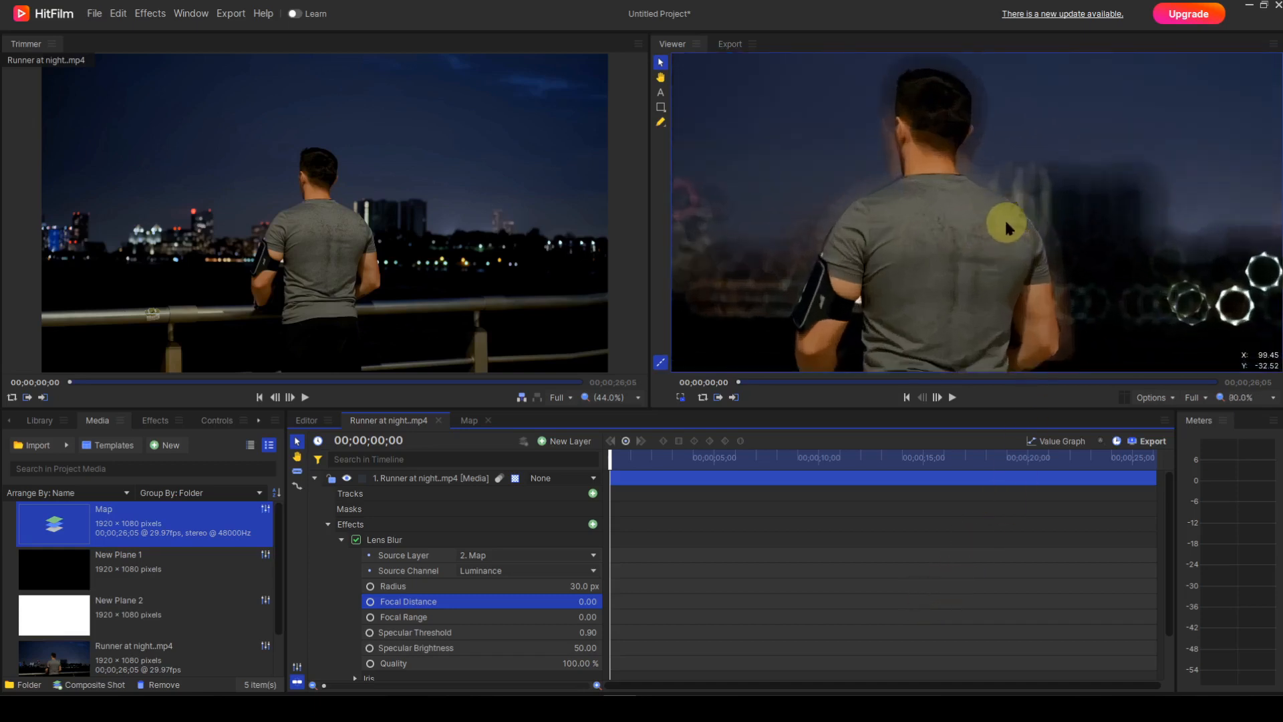
pyautogui.scroll(-4, 1004, 218)
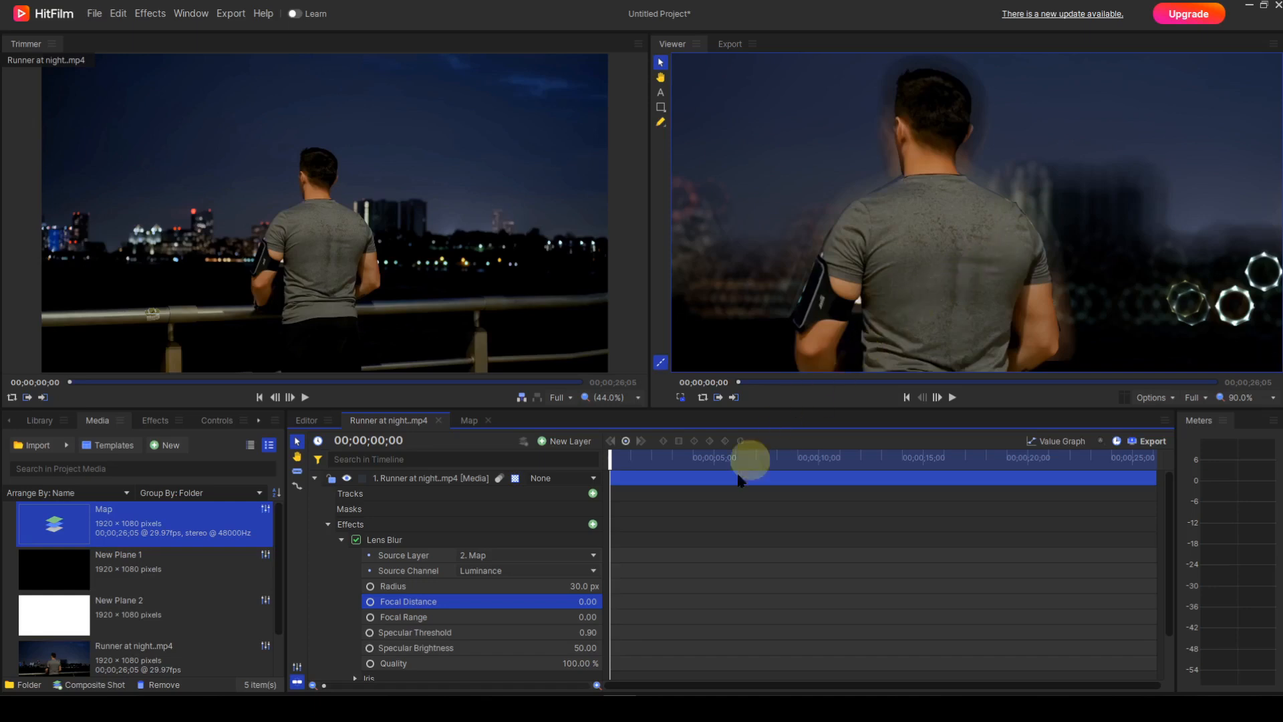
# Step: Set the Lens Blur's Focal Range to 0.70 and view the whole frame
pyautogui.click(589, 617)
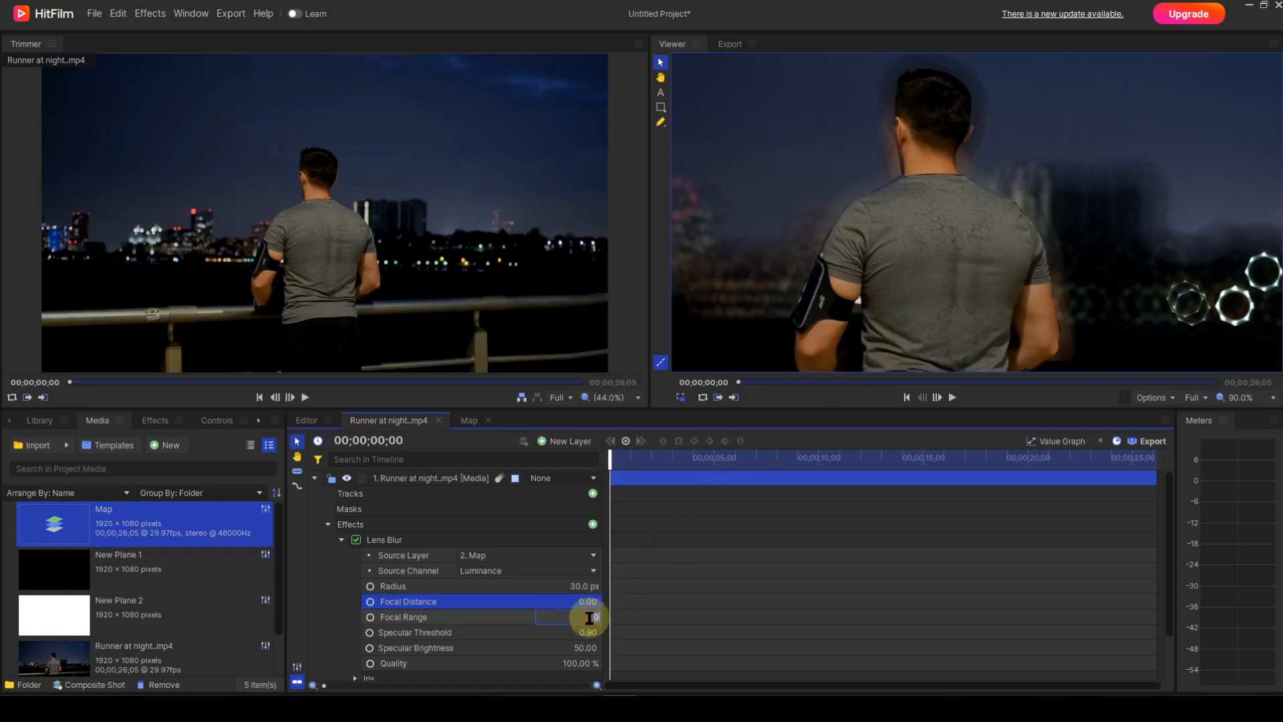
pyautogui.write('.7')
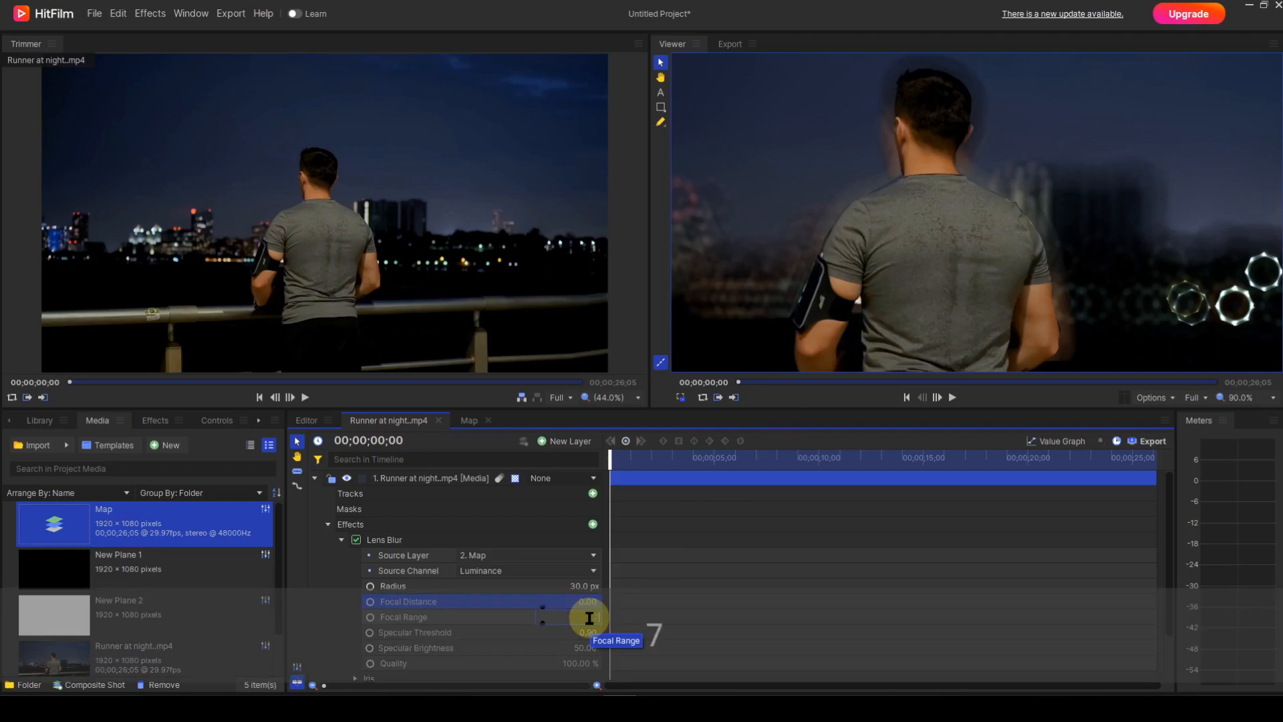
pyautogui.press('Return')
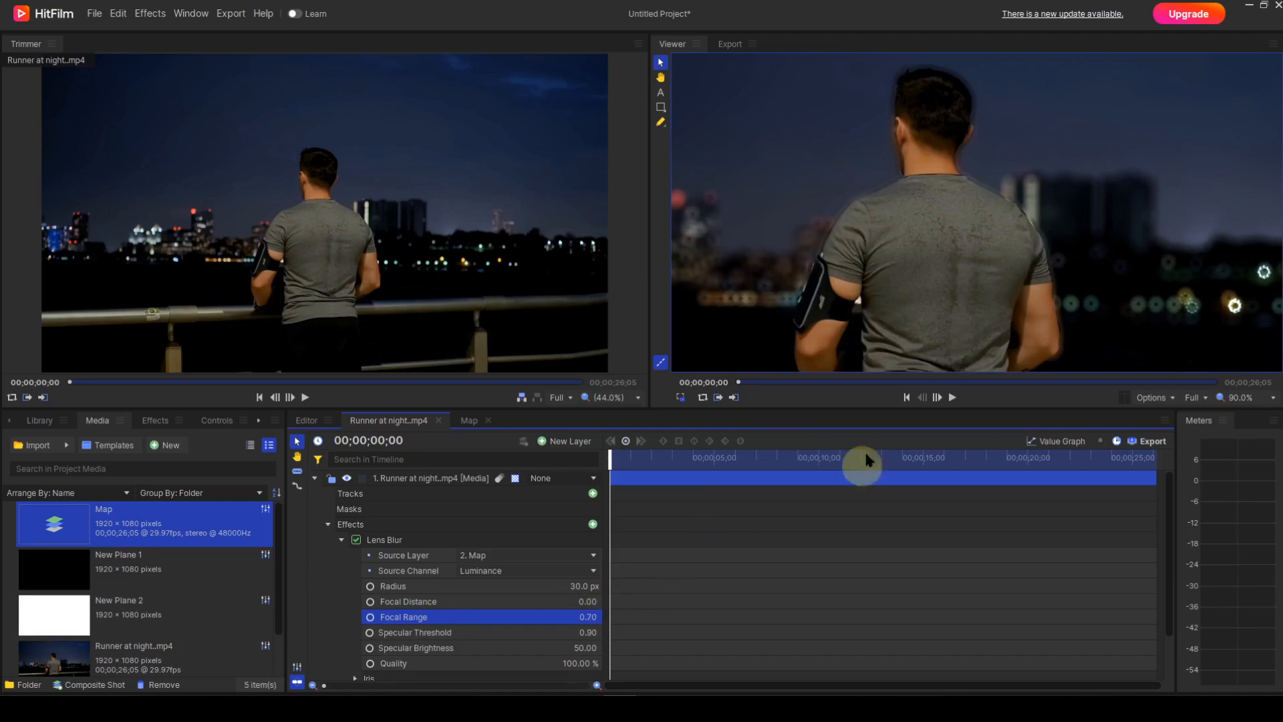
pyautogui.scroll(-2, 957, 242)
pyautogui.scroll(-2, 956, 240)
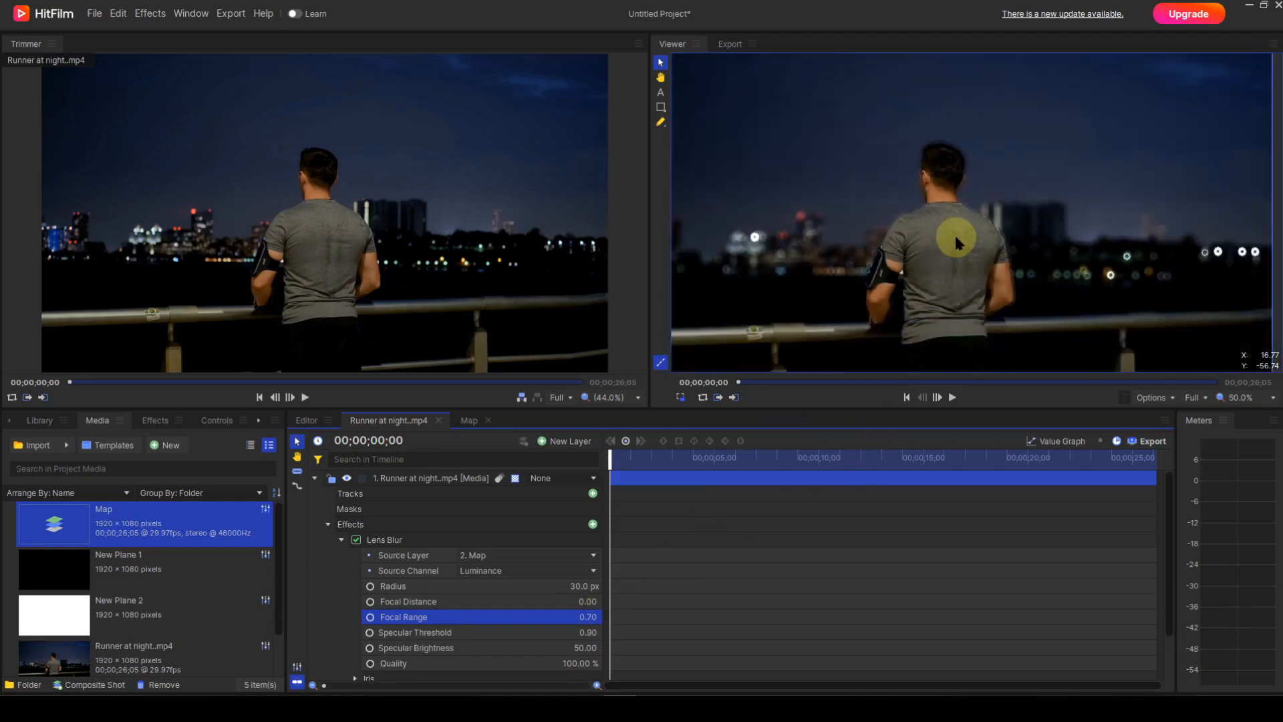
pyautogui.moveTo(931, 267); pyautogui.dragTo(963, 244)
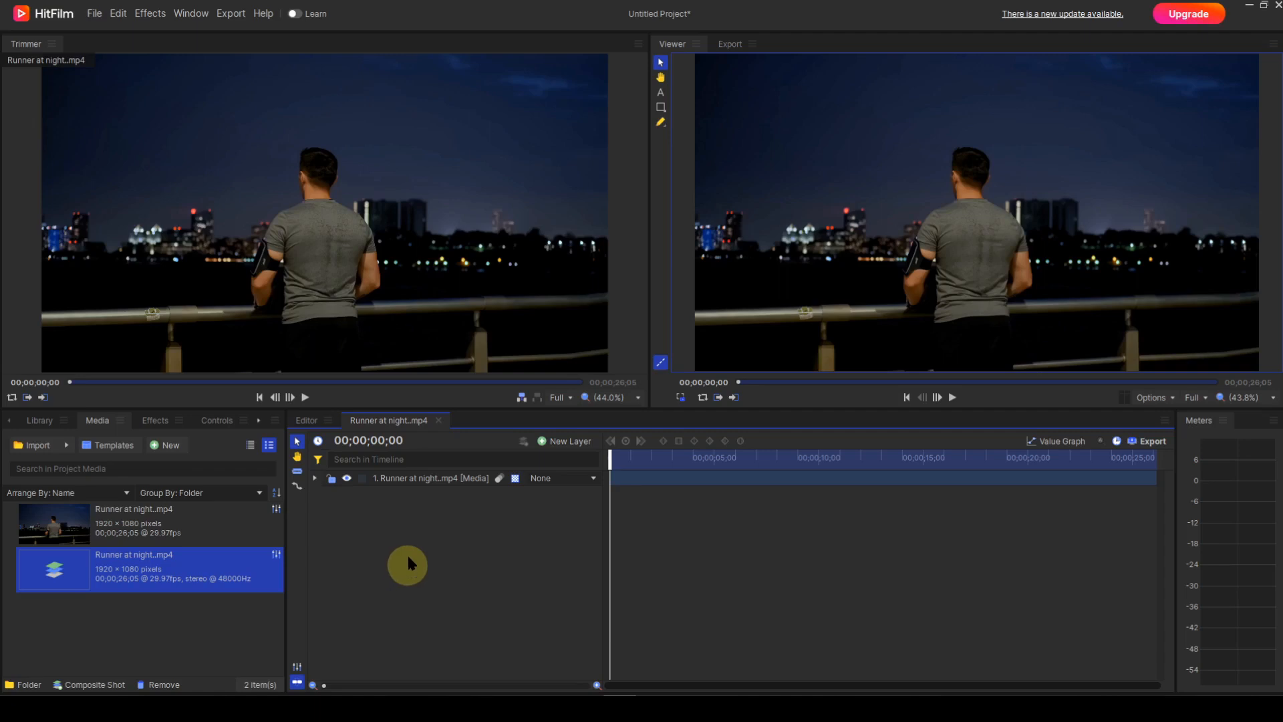
# Step: Duplicate the Runner at night clip layer in the composite shot without the Map layer
pyautogui.click(412, 488)
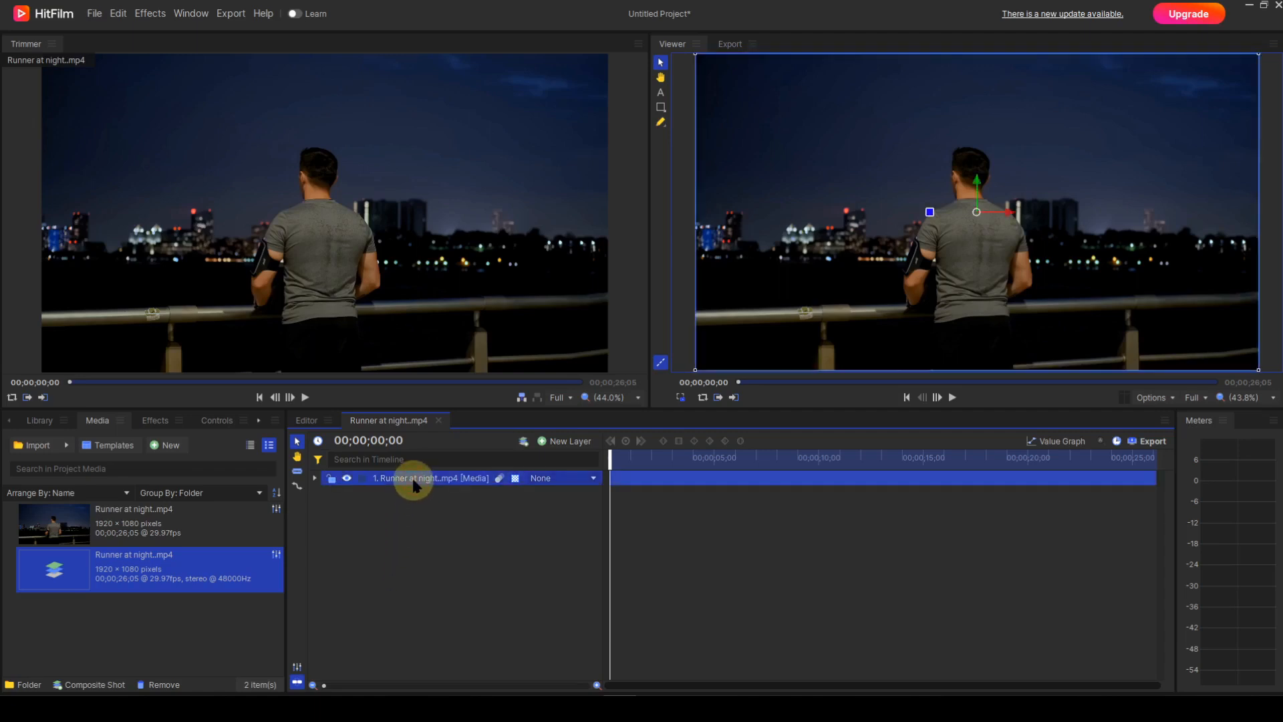
pyautogui.rightClick(415, 483)
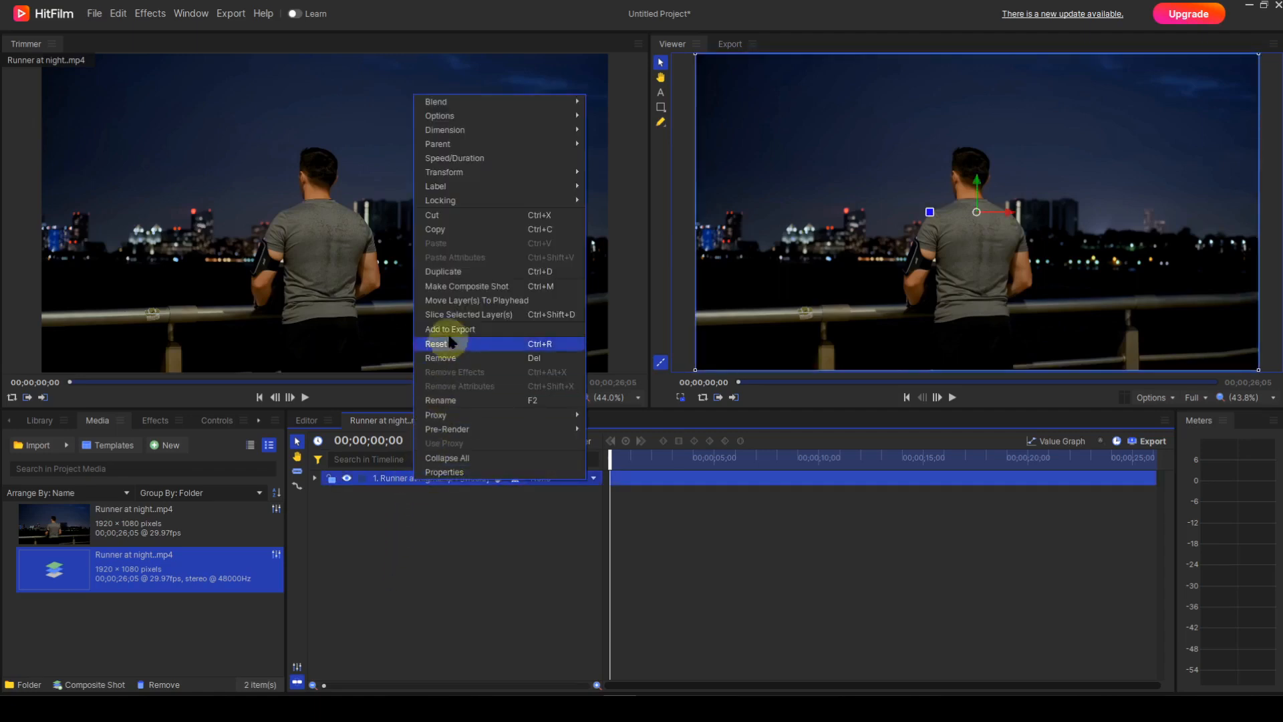
pyautogui.click(452, 276)
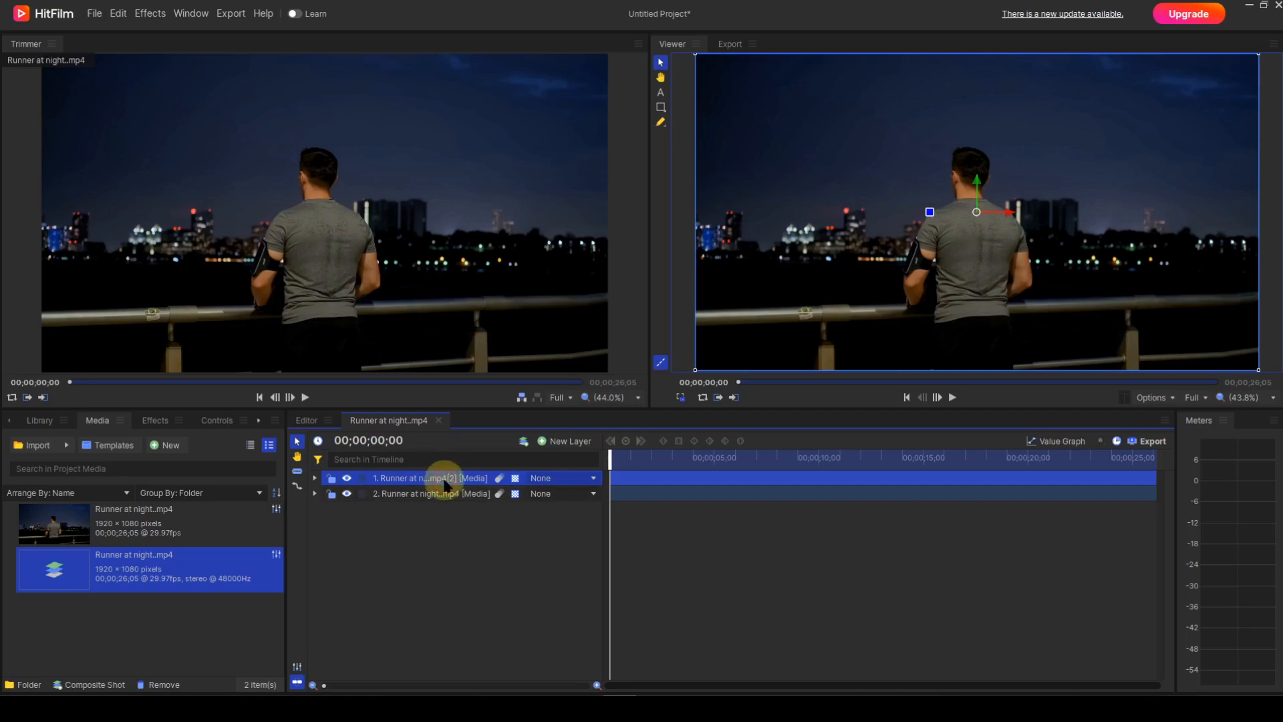
# Step: On the duplicated layer, start a freehand mask from the frame's left edge above the railing to the runner's left elbow and up the armband
pyautogui.click(661, 122)
pyautogui.scroll(-1, 828, 282)
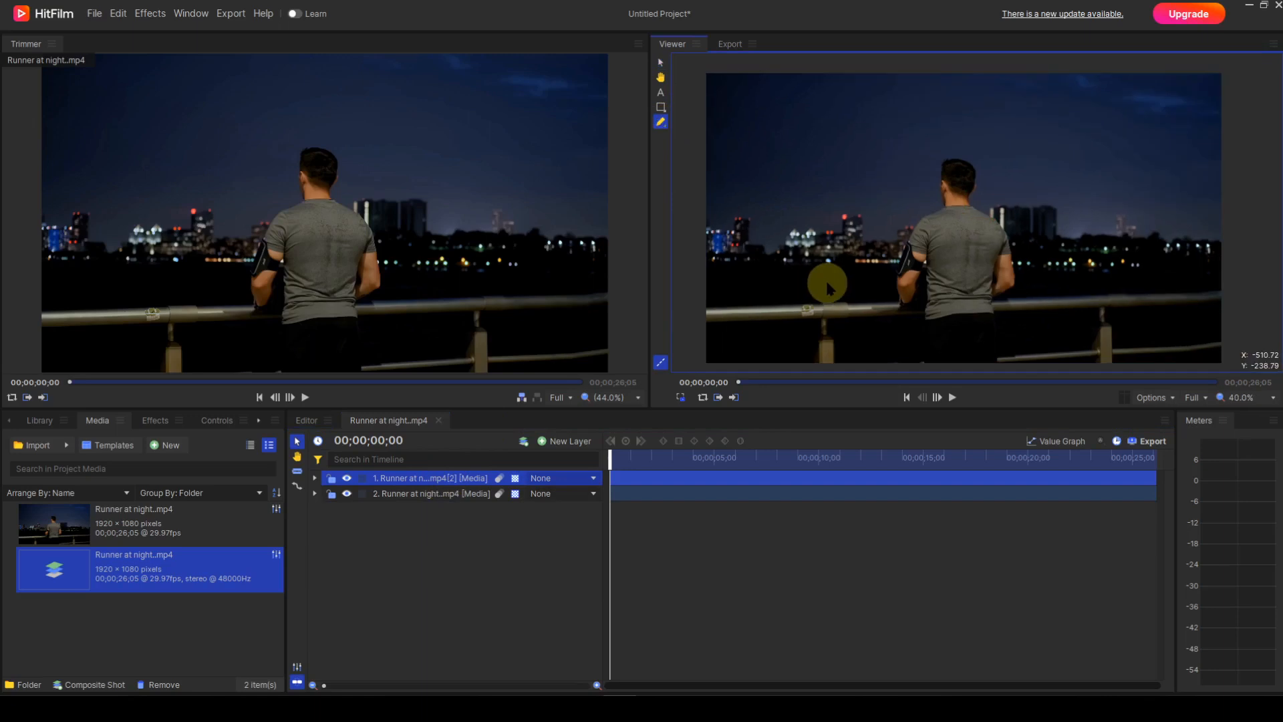
pyautogui.click(707, 285)
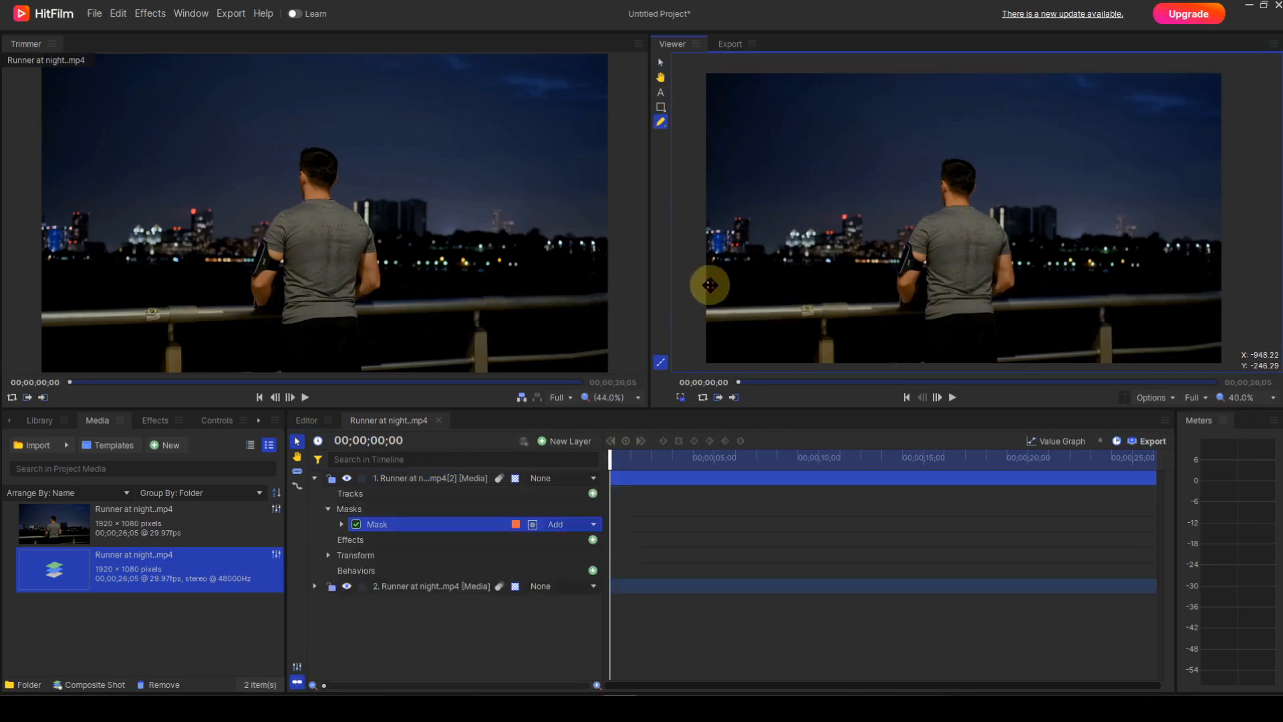
pyautogui.click(893, 278)
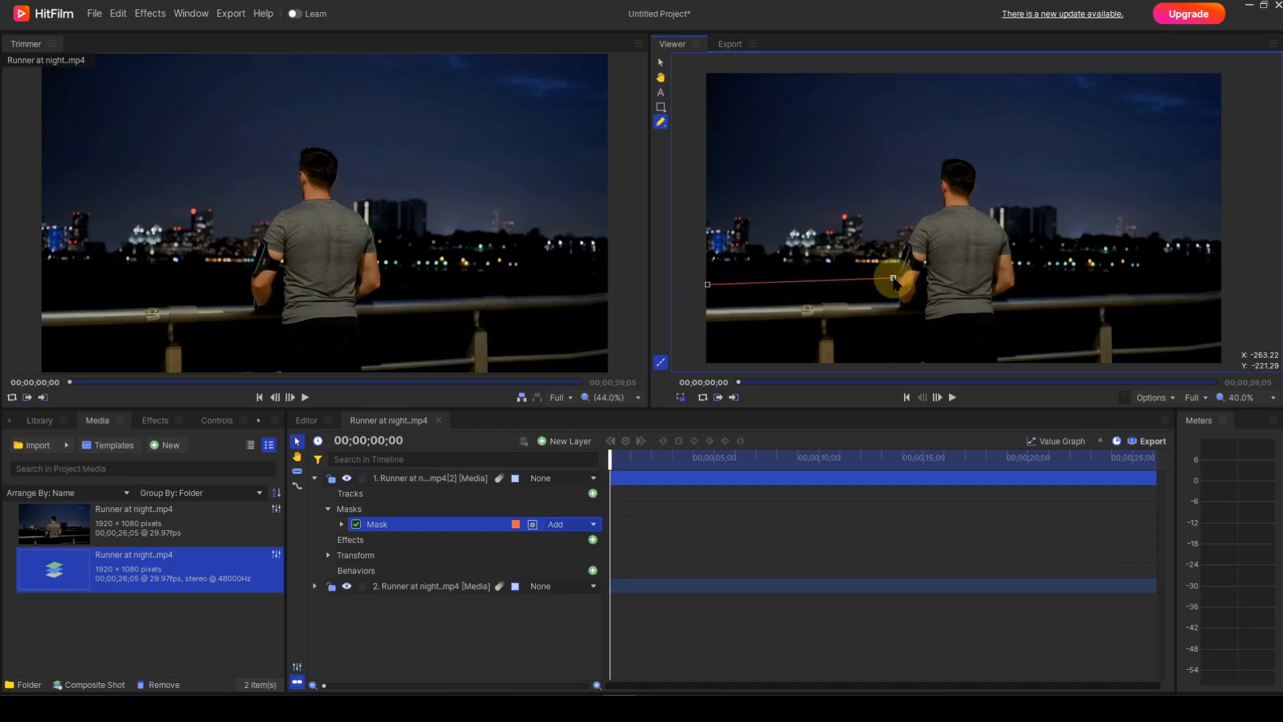
pyautogui.scroll(2, 893, 280)
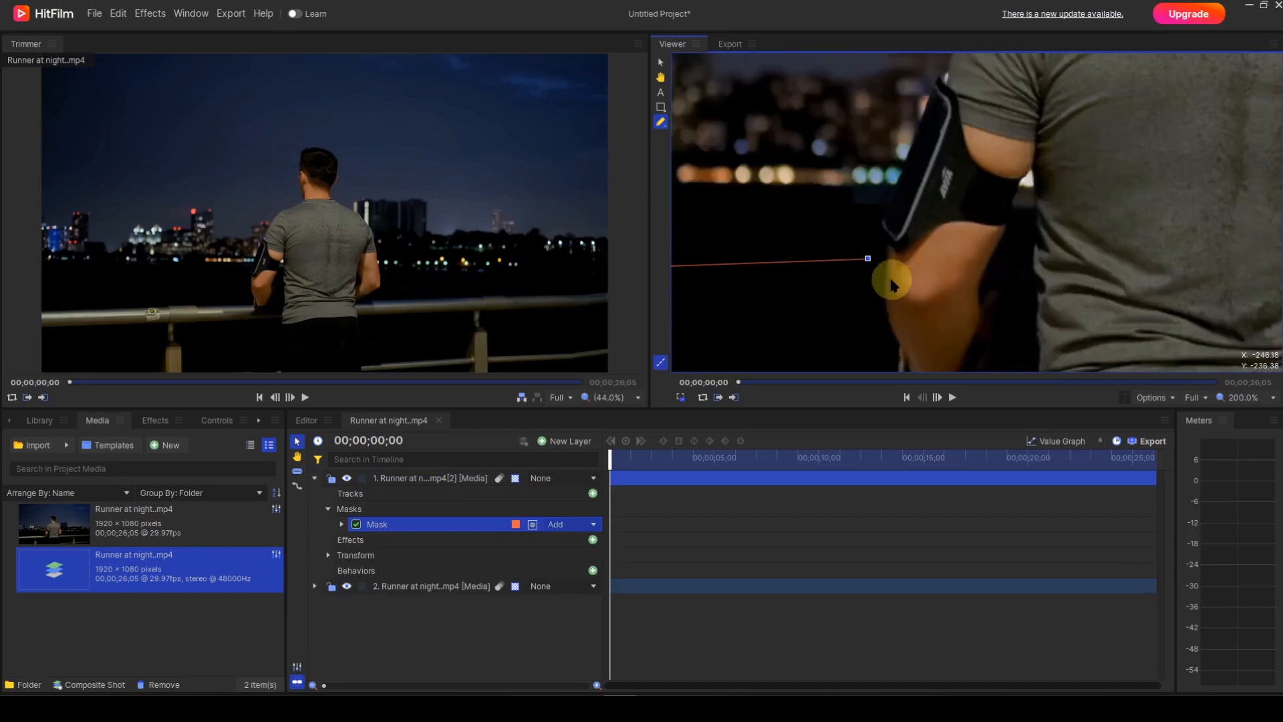
pyautogui.click(879, 235)
pyautogui.click(884, 211)
pyautogui.click(870, 258)
pyautogui.moveTo(871, 258); pyautogui.dragTo(879, 261)
pyautogui.click(902, 162)
pyautogui.click(923, 110)
# Step: Continue the mask along the runner's left sleeve and over the left shoulder to the neck
pyautogui.moveTo(993, 138); pyautogui.dragTo(925, 340)
pyautogui.click(869, 279)
pyautogui.click(877, 265)
pyautogui.click(921, 188)
pyautogui.click(946, 160)
pyautogui.click(1026, 124)
pyautogui.click(1055, 106)
# Step: Trace the mask up the neck, around the runner's head and down the other side
pyautogui.moveTo(1075, 150); pyautogui.dragTo(947, 353)
pyautogui.click(919, 282)
pyautogui.click(908, 226)
pyautogui.click(904, 176)
pyautogui.click(907, 137)
pyautogui.click(1013, 72)
pyautogui.click(1047, 88)
pyautogui.click(1073, 119)
pyautogui.click(1080, 182)
pyautogui.click(1077, 223)
pyautogui.click(1067, 234)
pyautogui.click(1051, 252)
pyautogui.click(1046, 275)
# Step: Continue the mask over the runner's right shoulder and down the right arm to the elbow
pyautogui.click(1034, 191)
pyautogui.click(1072, 217)
pyautogui.click(1117, 289)
pyautogui.moveTo(1137, 325); pyautogui.dragTo(1073, 156)
pyautogui.click(1067, 188)
pyautogui.click(1072, 214)
pyautogui.click(1077, 258)
pyautogui.click(1089, 297)
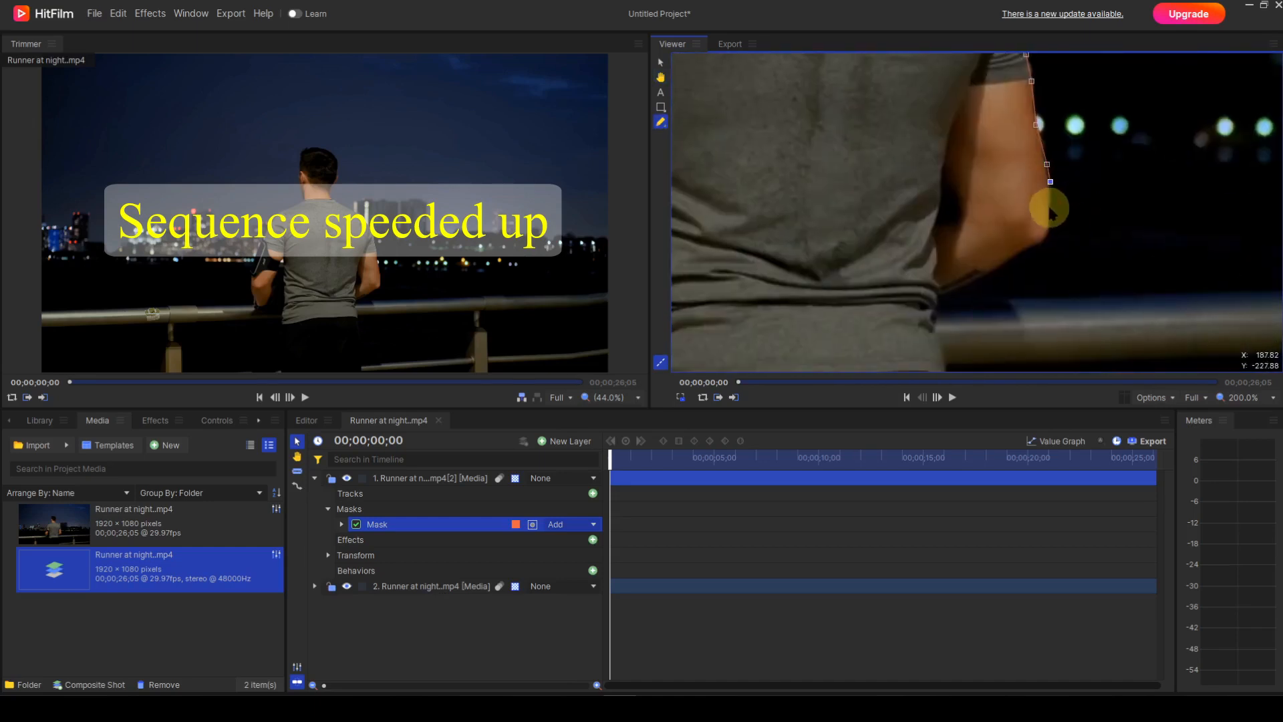
pyautogui.click(1049, 206)
pyautogui.click(1045, 228)
# Step: Close the mask along the frame's right, bottom and left edges so that it includes the railing
pyautogui.scroll(-2, 1089, 235)
pyautogui.moveTo(1123, 258); pyautogui.dragTo(907, 248)
pyautogui.click(1120, 227)
pyautogui.click(1119, 318)
pyautogui.click(740, 311)
pyautogui.click(739, 219)
# Step: Align the mask's corner points with the frame's edges and switch back to the Selection tool
pyautogui.moveTo(738, 219); pyautogui.dragTo(701, 222)
pyautogui.moveTo(706, 314); pyautogui.dragTo(702, 320)
pyautogui.moveTo(1179, 317); pyautogui.dragTo(942, 296)
pyautogui.moveTo(1103, 293); pyautogui.dragTo(1106, 298)
pyautogui.moveTo(1103, 205); pyautogui.dragTo(1107, 206)
pyautogui.moveTo(1106, 298); pyautogui.dragTo(1107, 300)
pyautogui.scroll(-1, 934, 222)
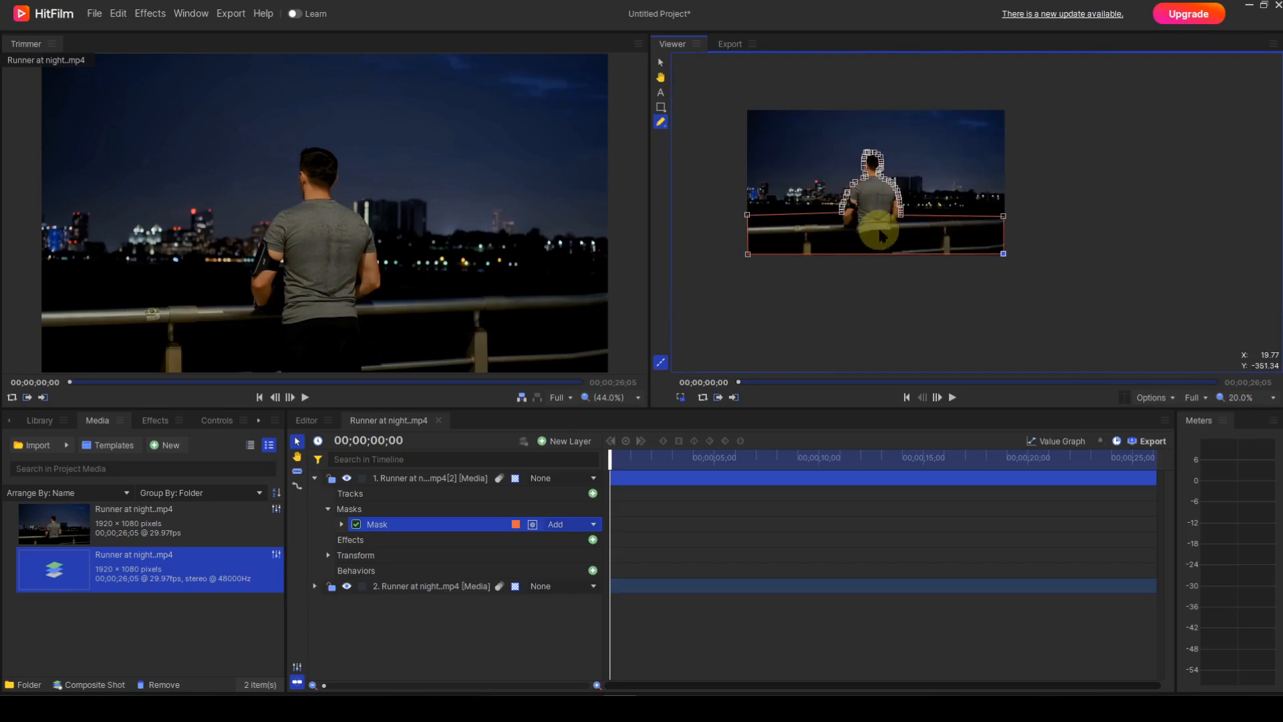
pyautogui.scroll(1, 880, 235)
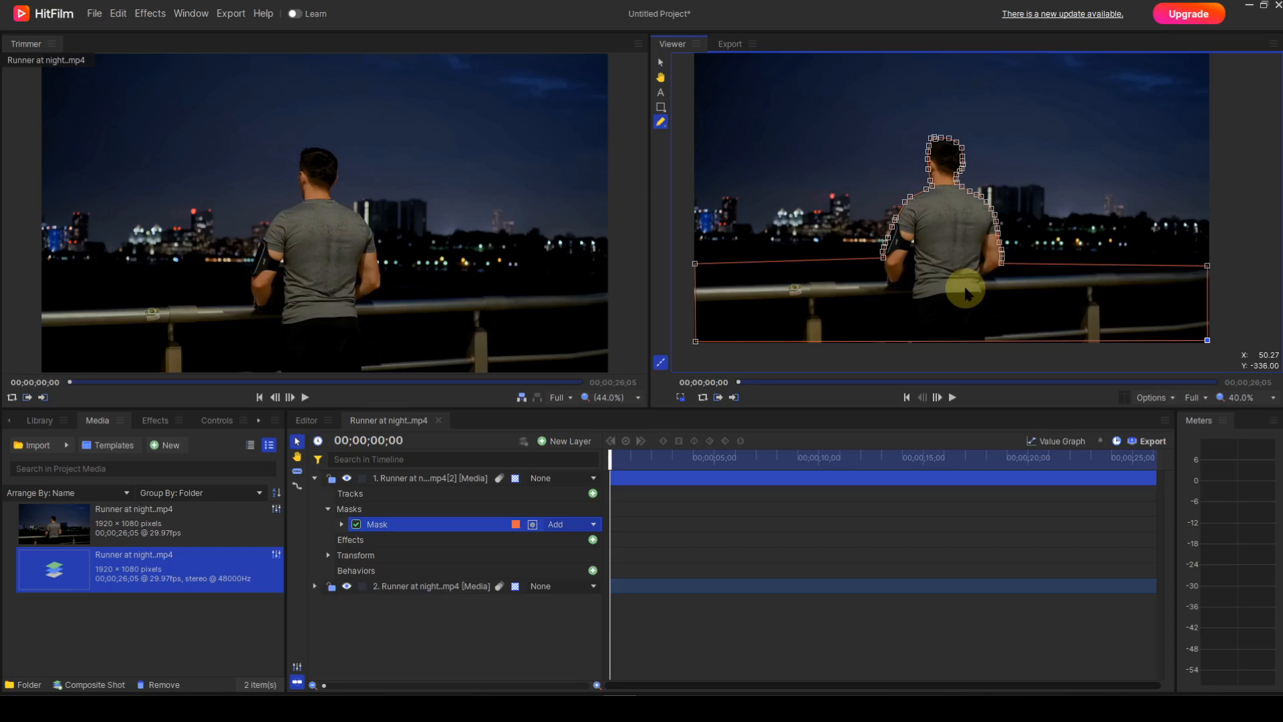
pyautogui.click(661, 65)
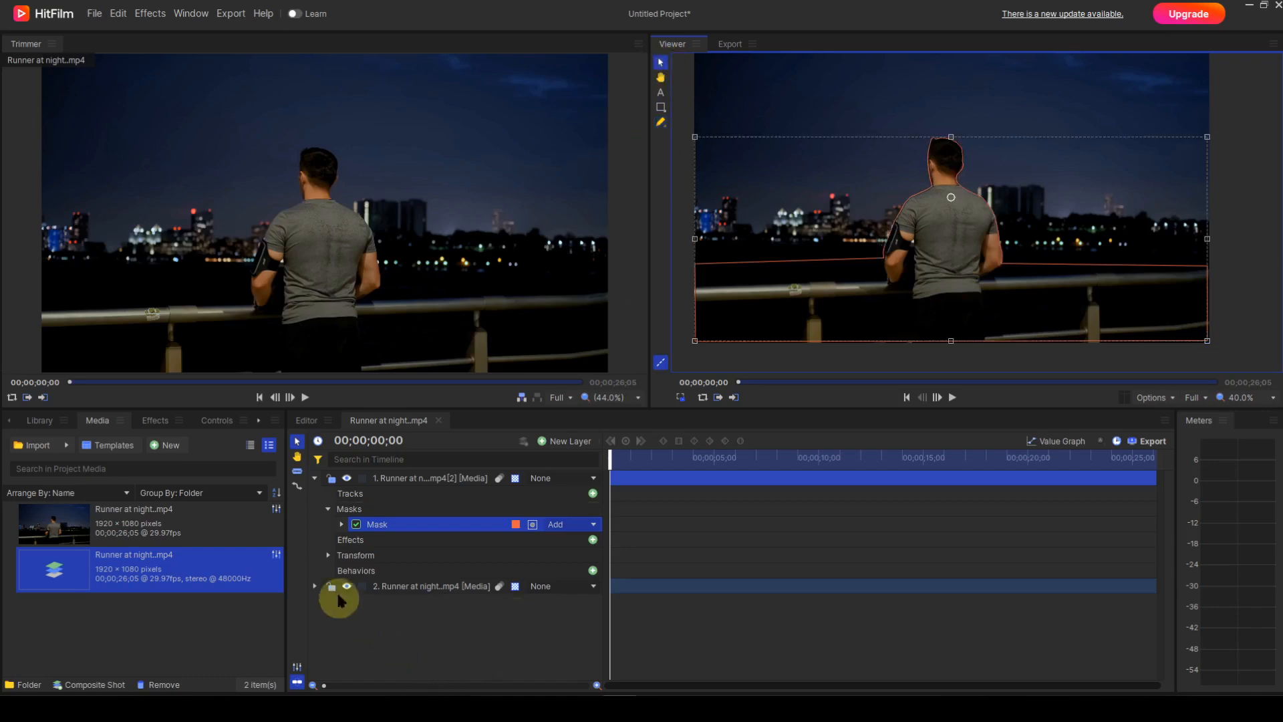
# Step: Add a Lens Blur effect to the lower, unmasked runner layer, collapse the masked layer, and expand the effect's settings
pyautogui.click(315, 587)
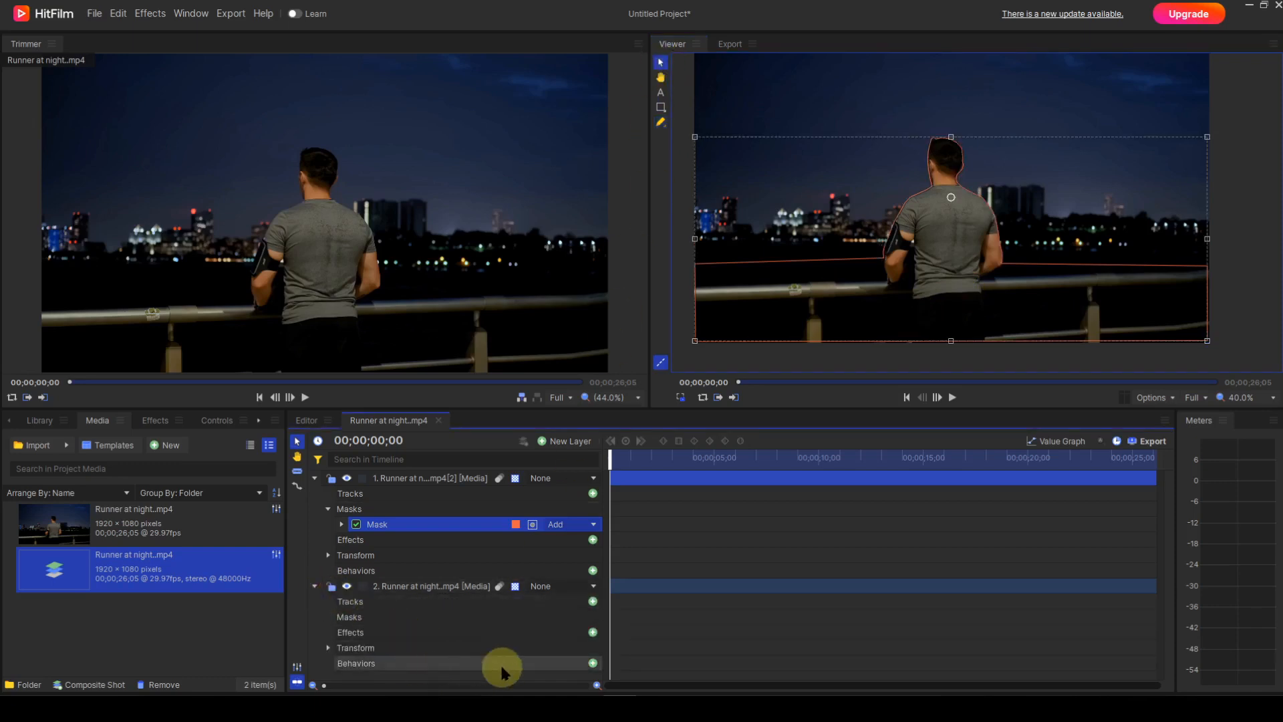
pyautogui.click(592, 633)
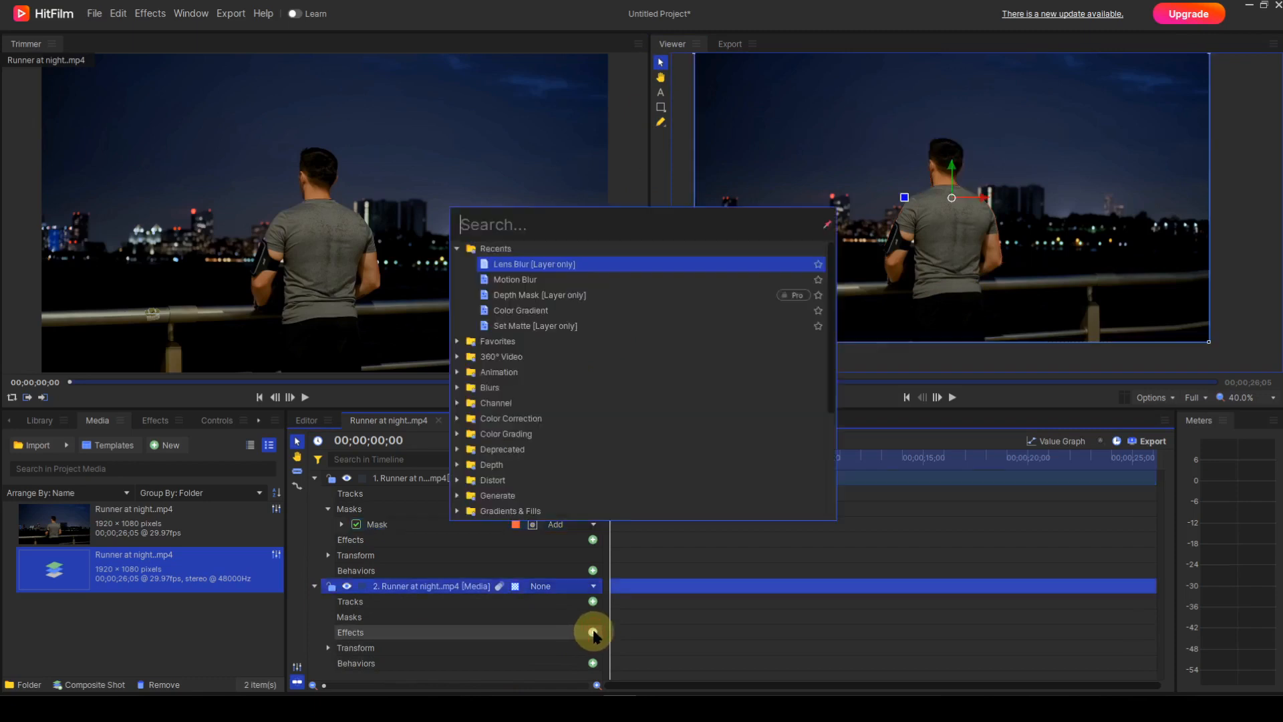
pyautogui.click(506, 266)
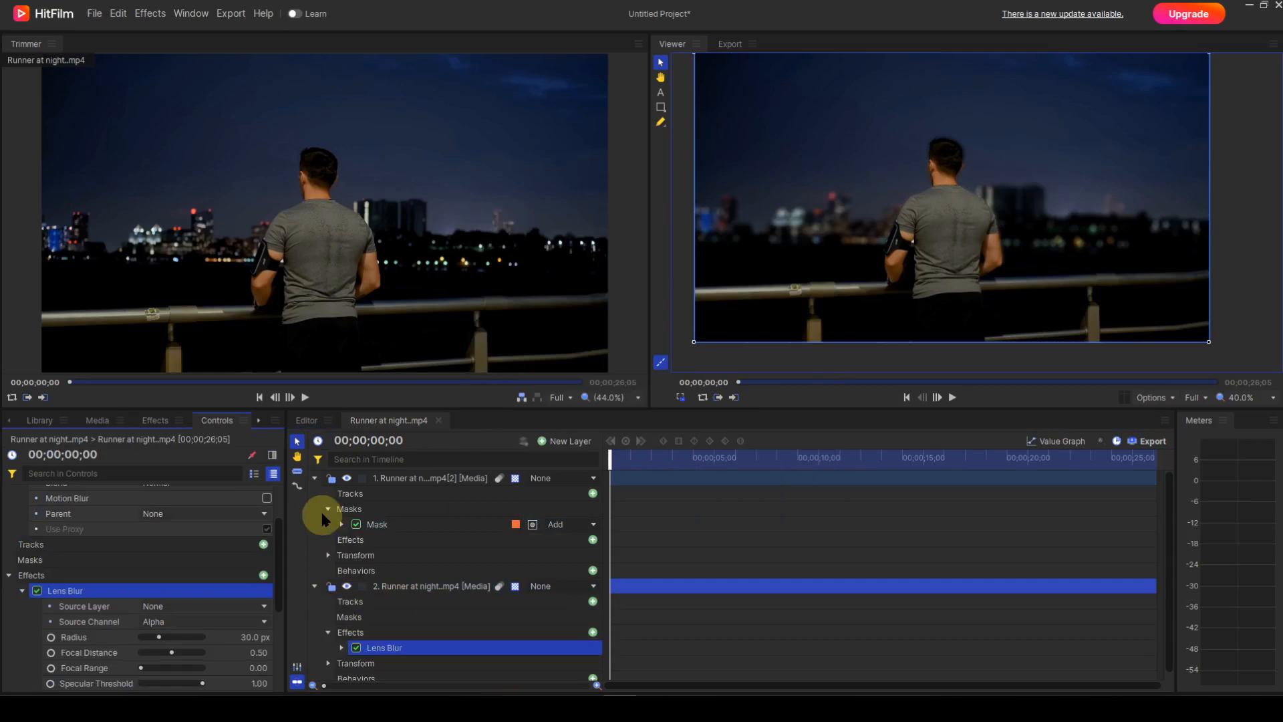
pyautogui.click(315, 477)
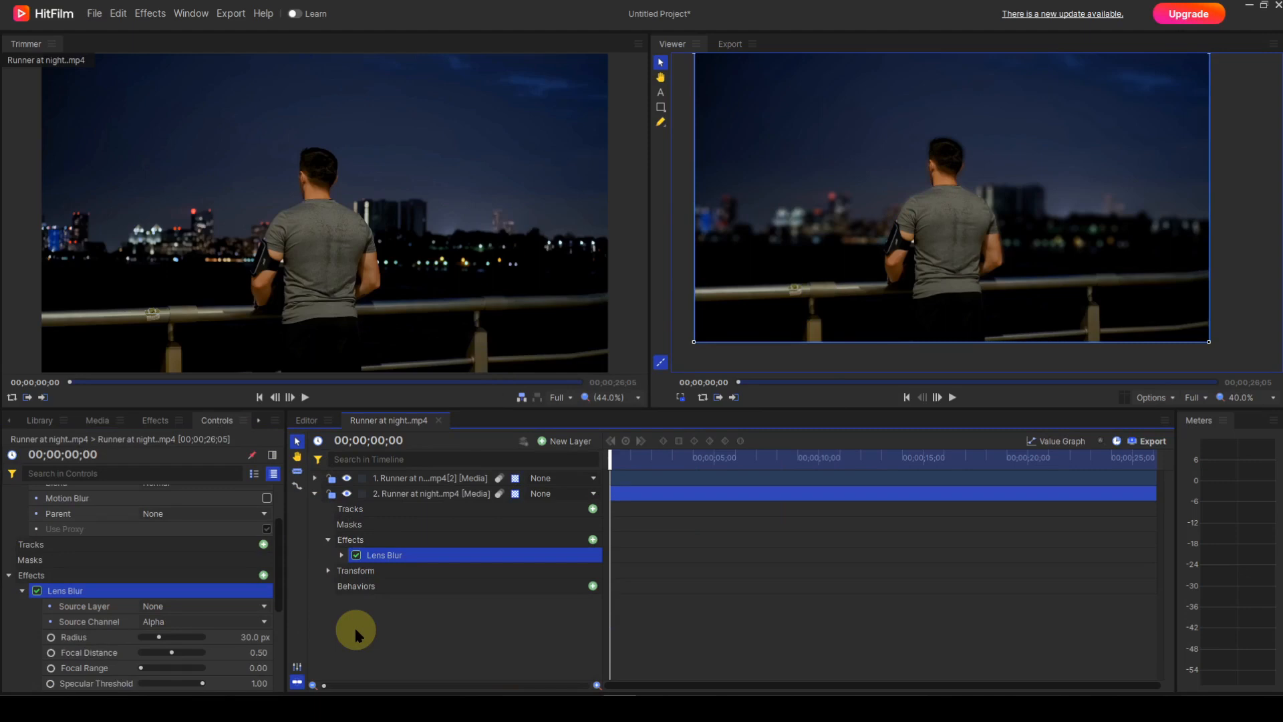
pyautogui.click(342, 555)
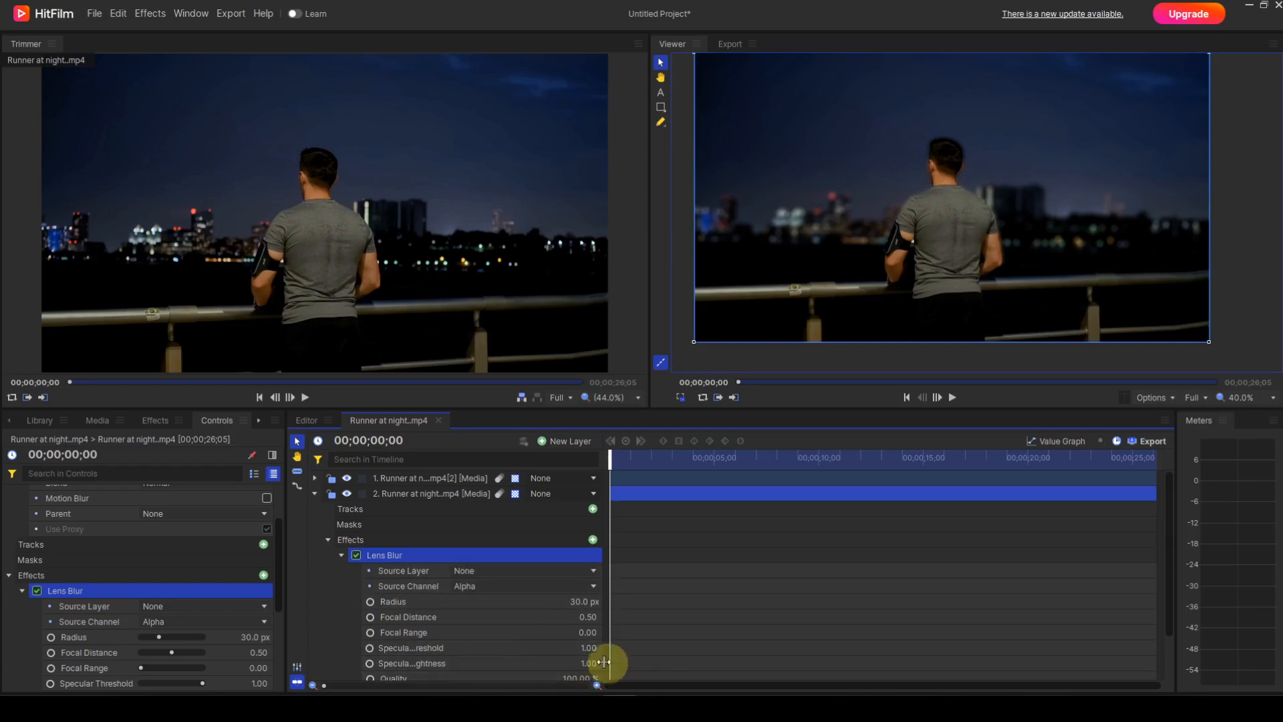
# Step: Set the lower layer's Lens Blur to a Specular Threshold of 0.90 and a Specular Brightness of 50
pyautogui.click(588, 647)
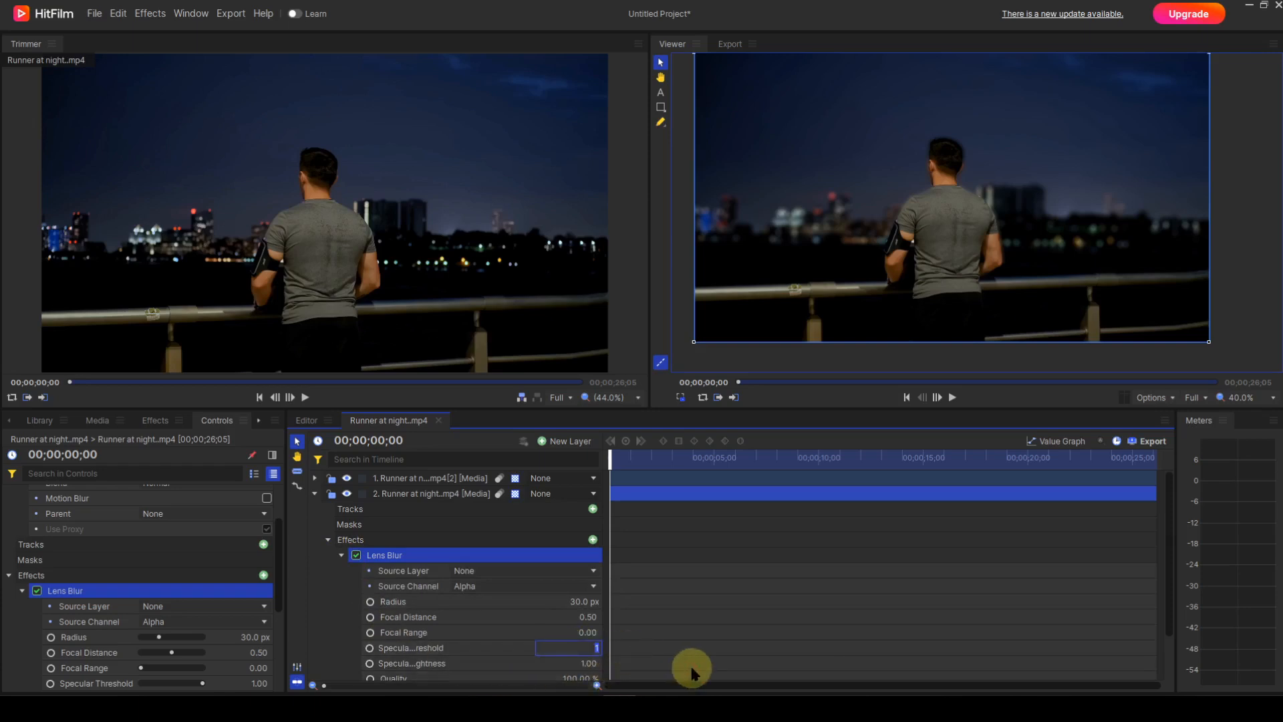
pyautogui.write('.9')
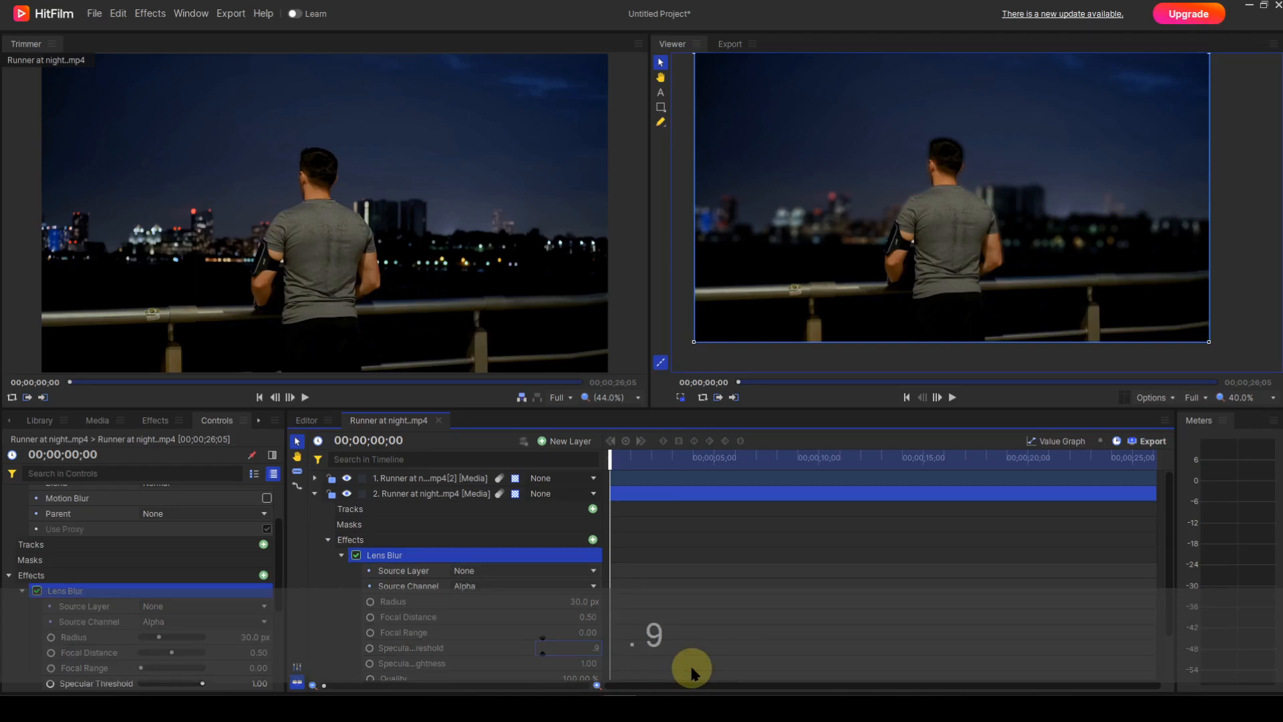
pyautogui.press('Return')
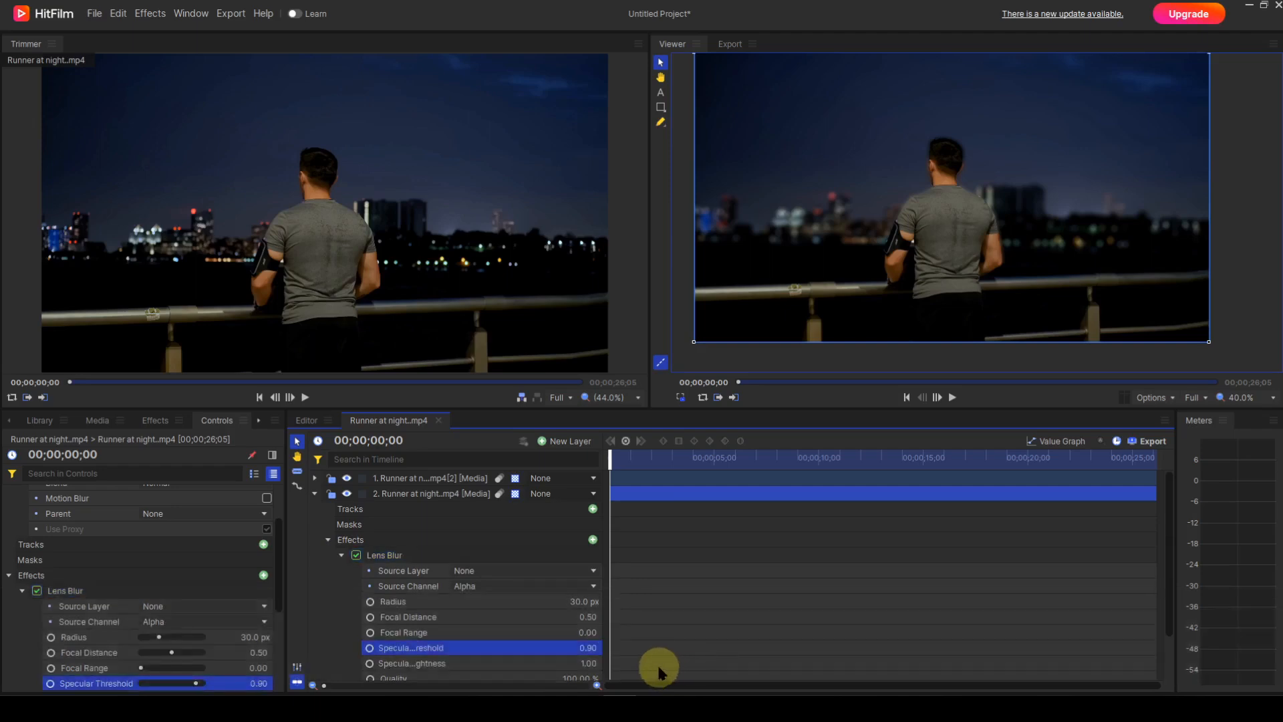
pyautogui.click(592, 665)
pyautogui.write('50')
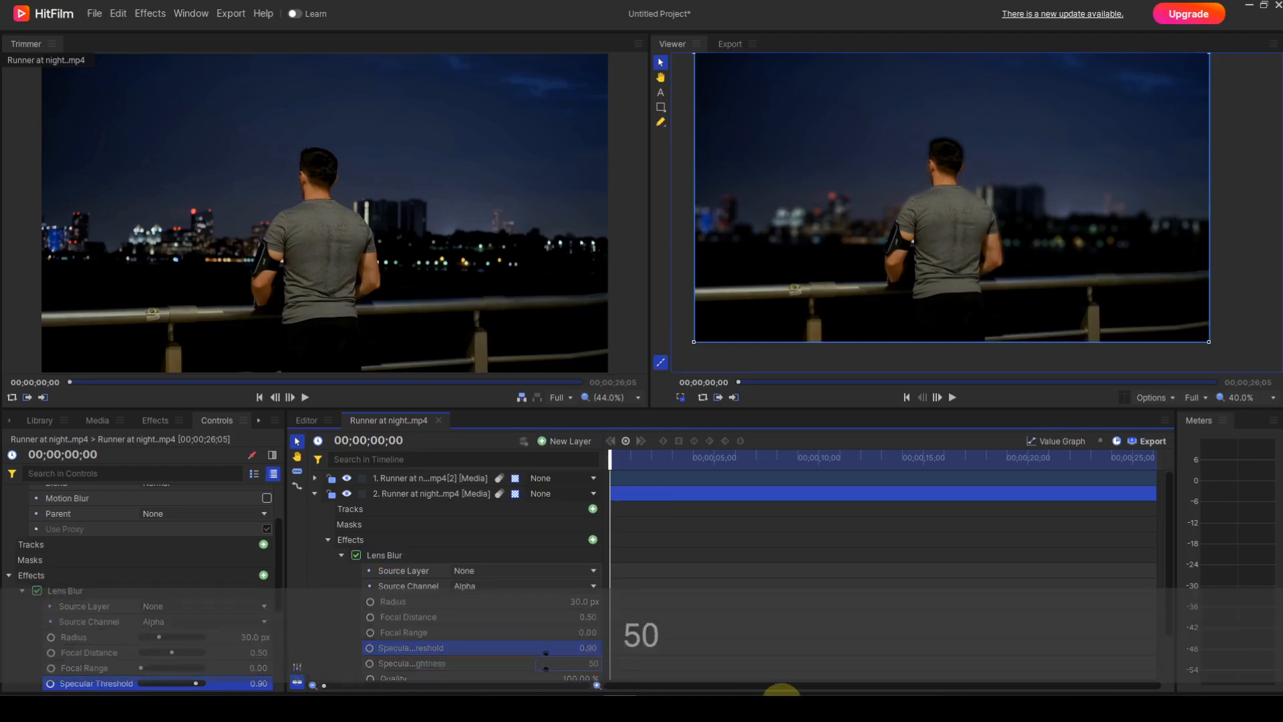
pyautogui.press('Return')
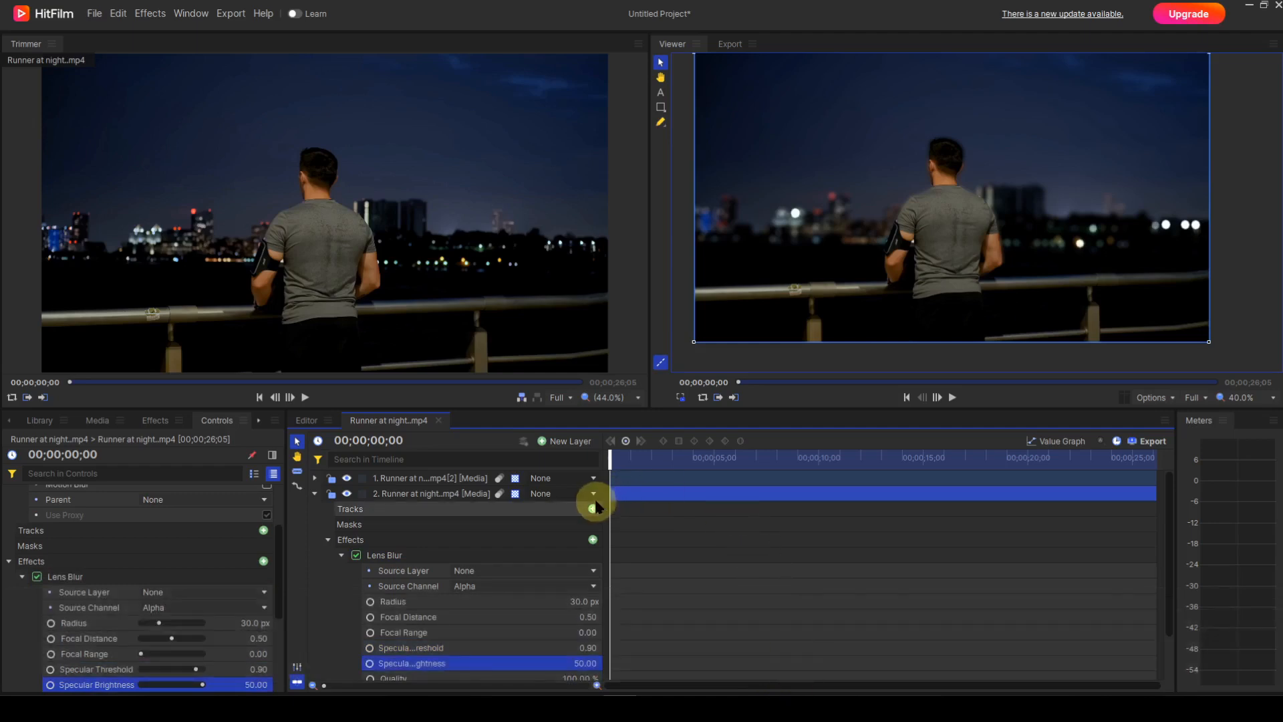
pyautogui.scroll(-3, 594, 508)
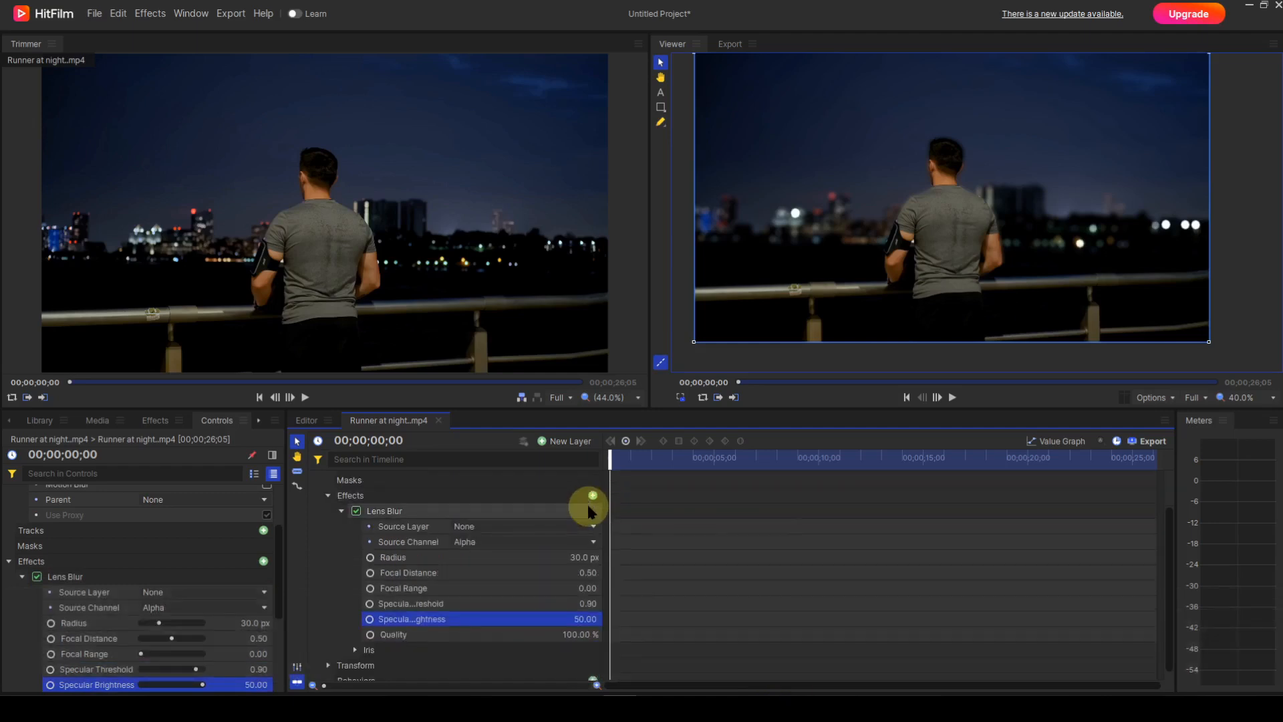
# Step: Expand the Iris settings of the lower layer's Lens Blur and enable View Iris
pyautogui.scroll(-1, 588, 511)
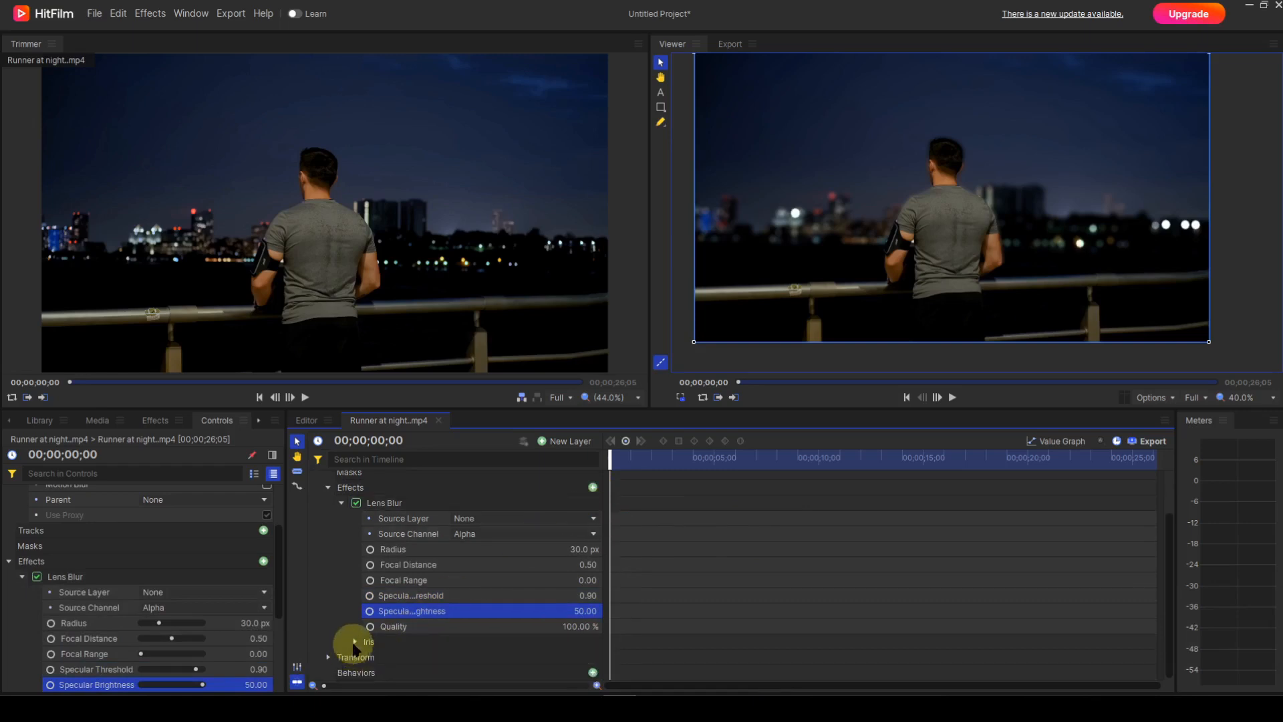
pyautogui.click(355, 641)
pyautogui.scroll(-4, 495, 567)
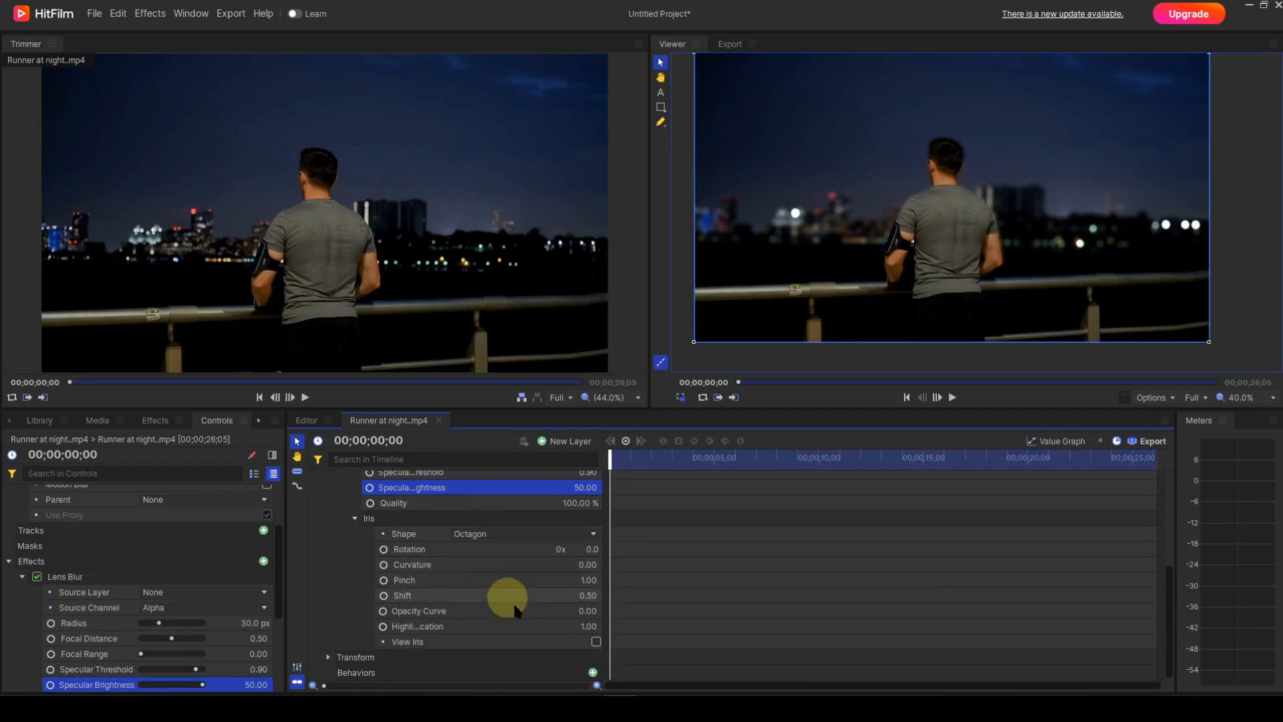
pyautogui.click(596, 643)
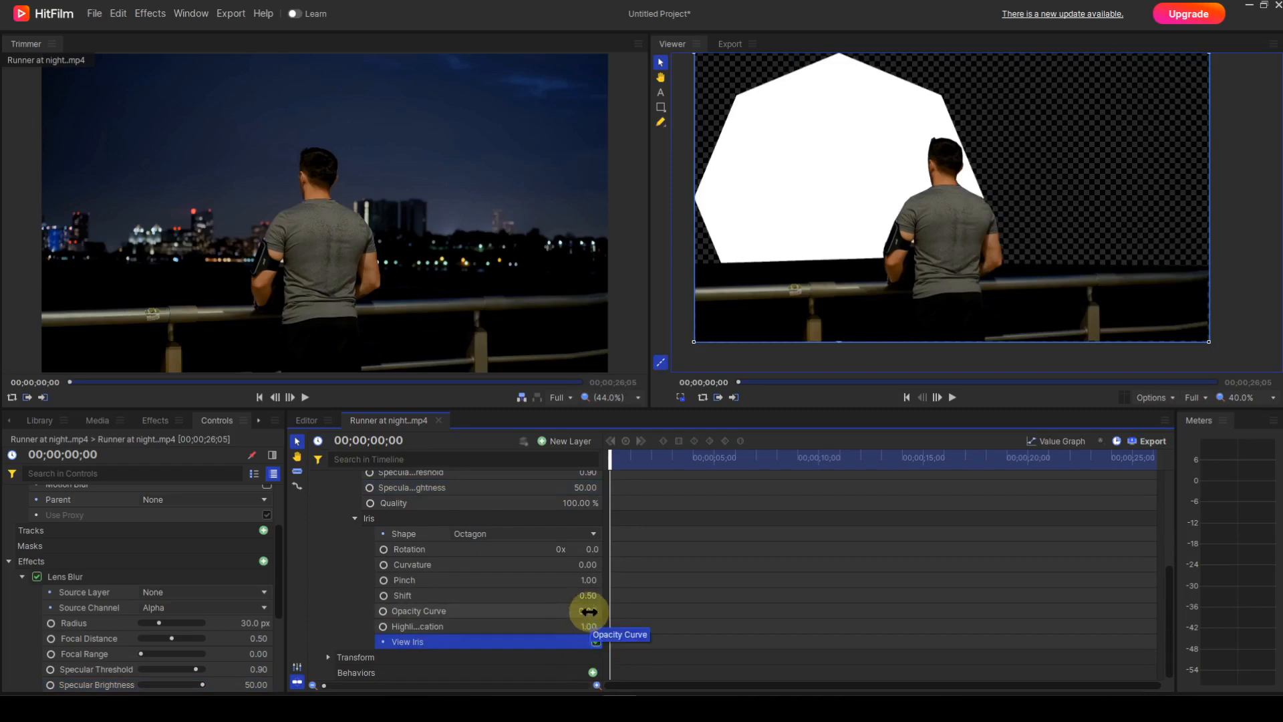
# Step: Set the iris's Opacity Curve to 25, disable View Iris, and inspect the blurred city lights around the runner up close
pyautogui.doubleClick(590, 612)
pyautogui.write('25')
pyautogui.press('Return')
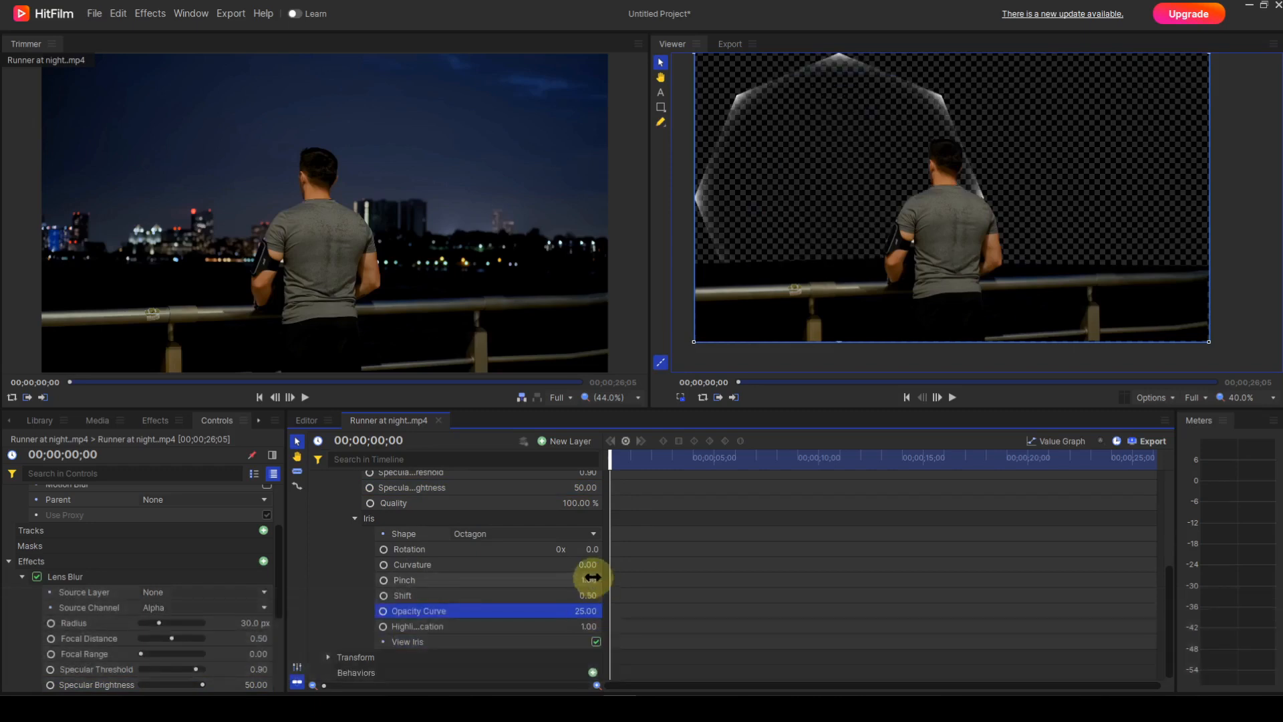
pyautogui.click(595, 644)
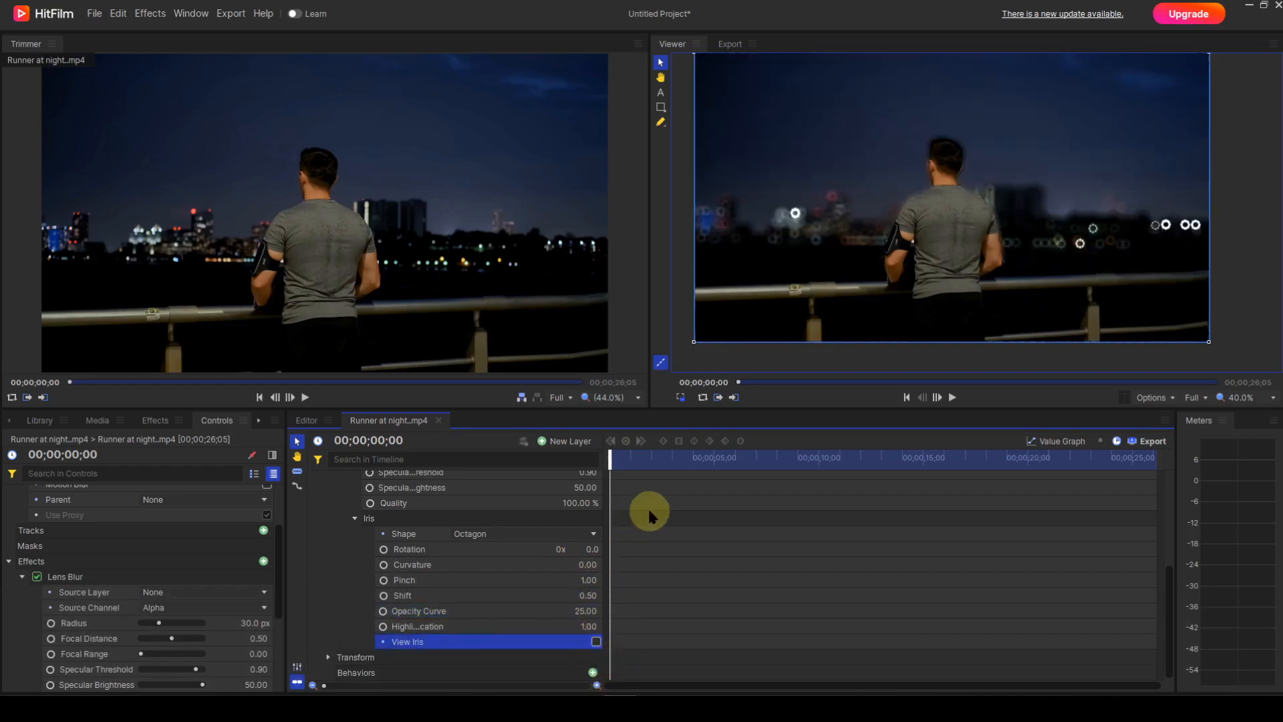
pyautogui.moveTo(958, 188); pyautogui.dragTo(989, 201)
pyautogui.scroll(1, 1025, 238)
pyautogui.moveTo(1040, 249); pyautogui.dragTo(1029, 244)
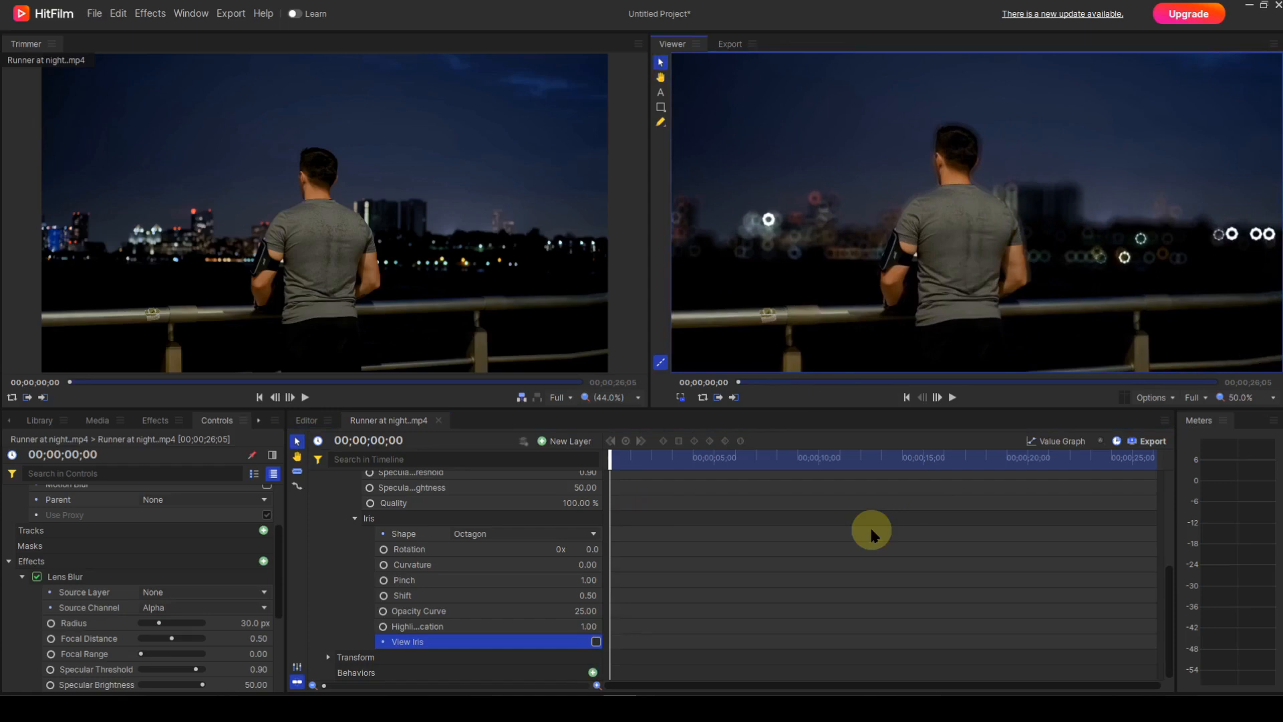